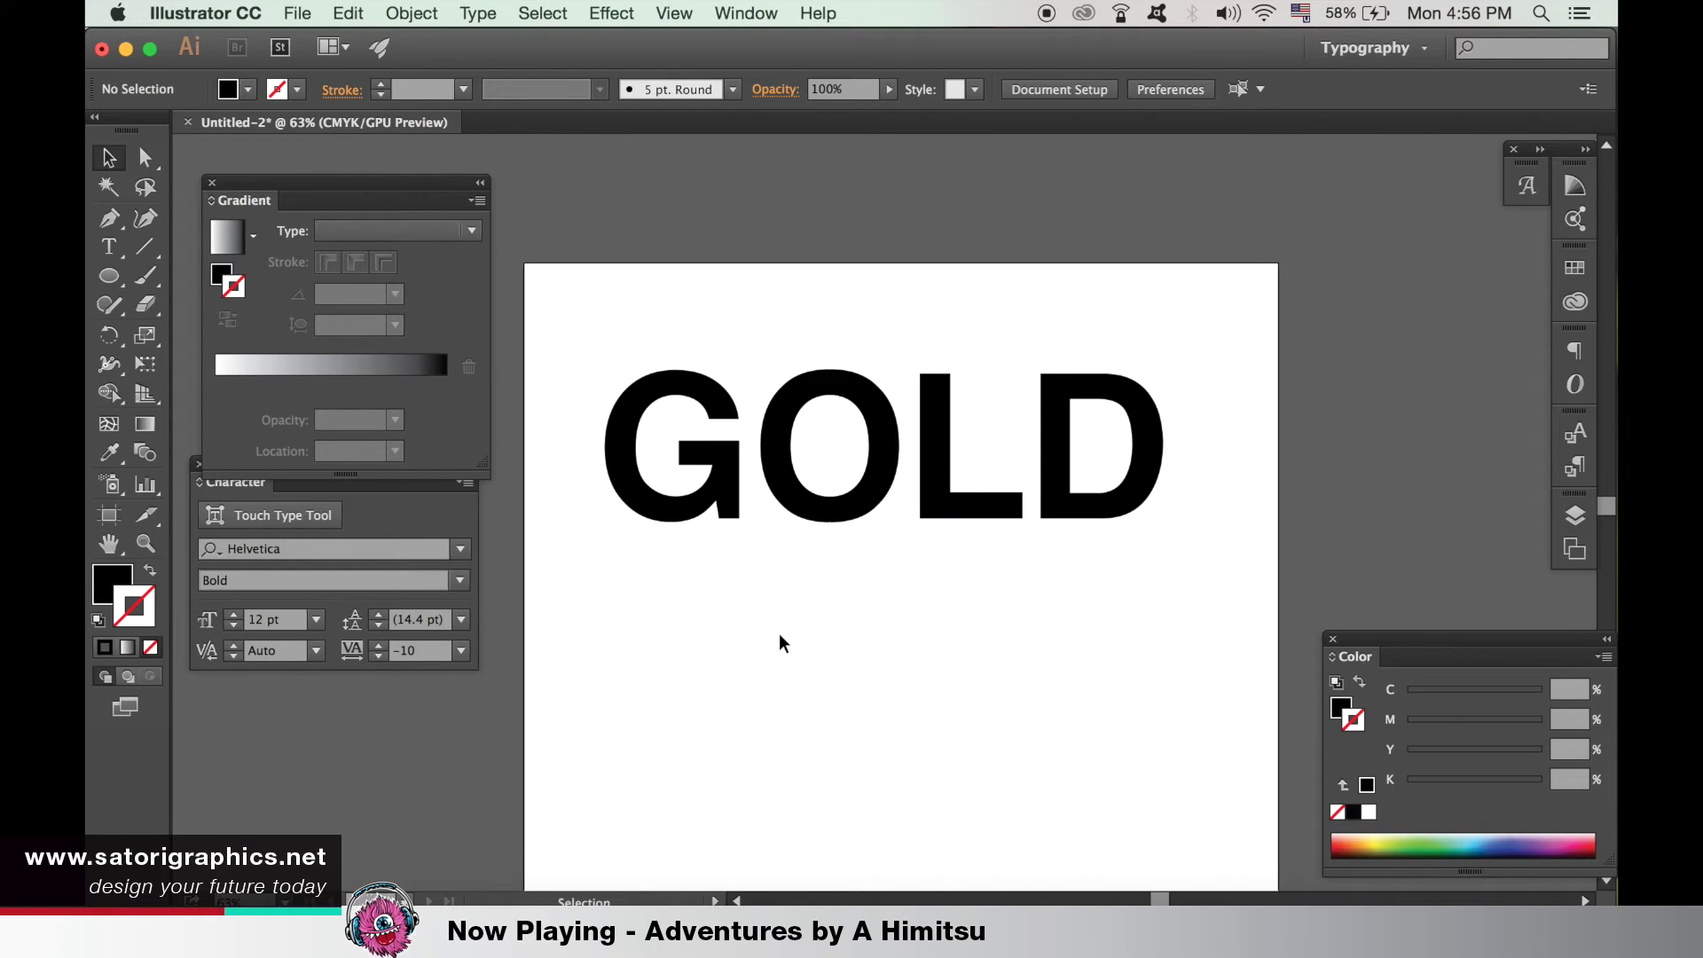
Convert the GOLD text to outlines and select the resulting letter group
click(705, 420)
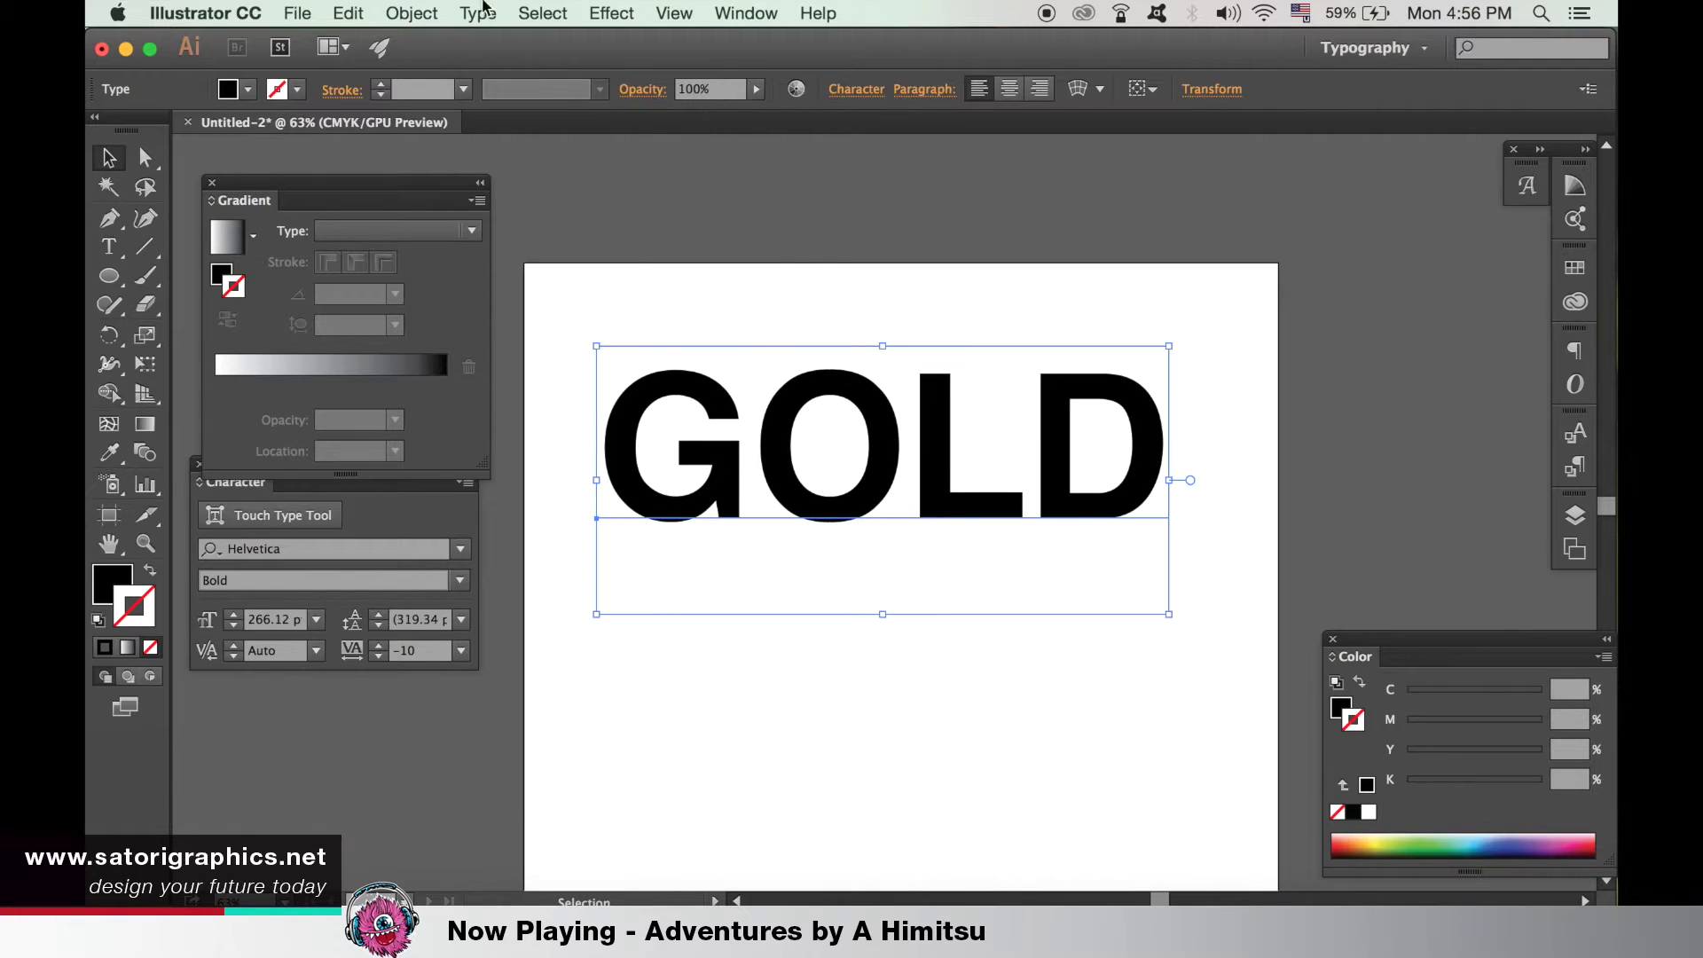
click(476, 11)
mouse_move(411, 13)
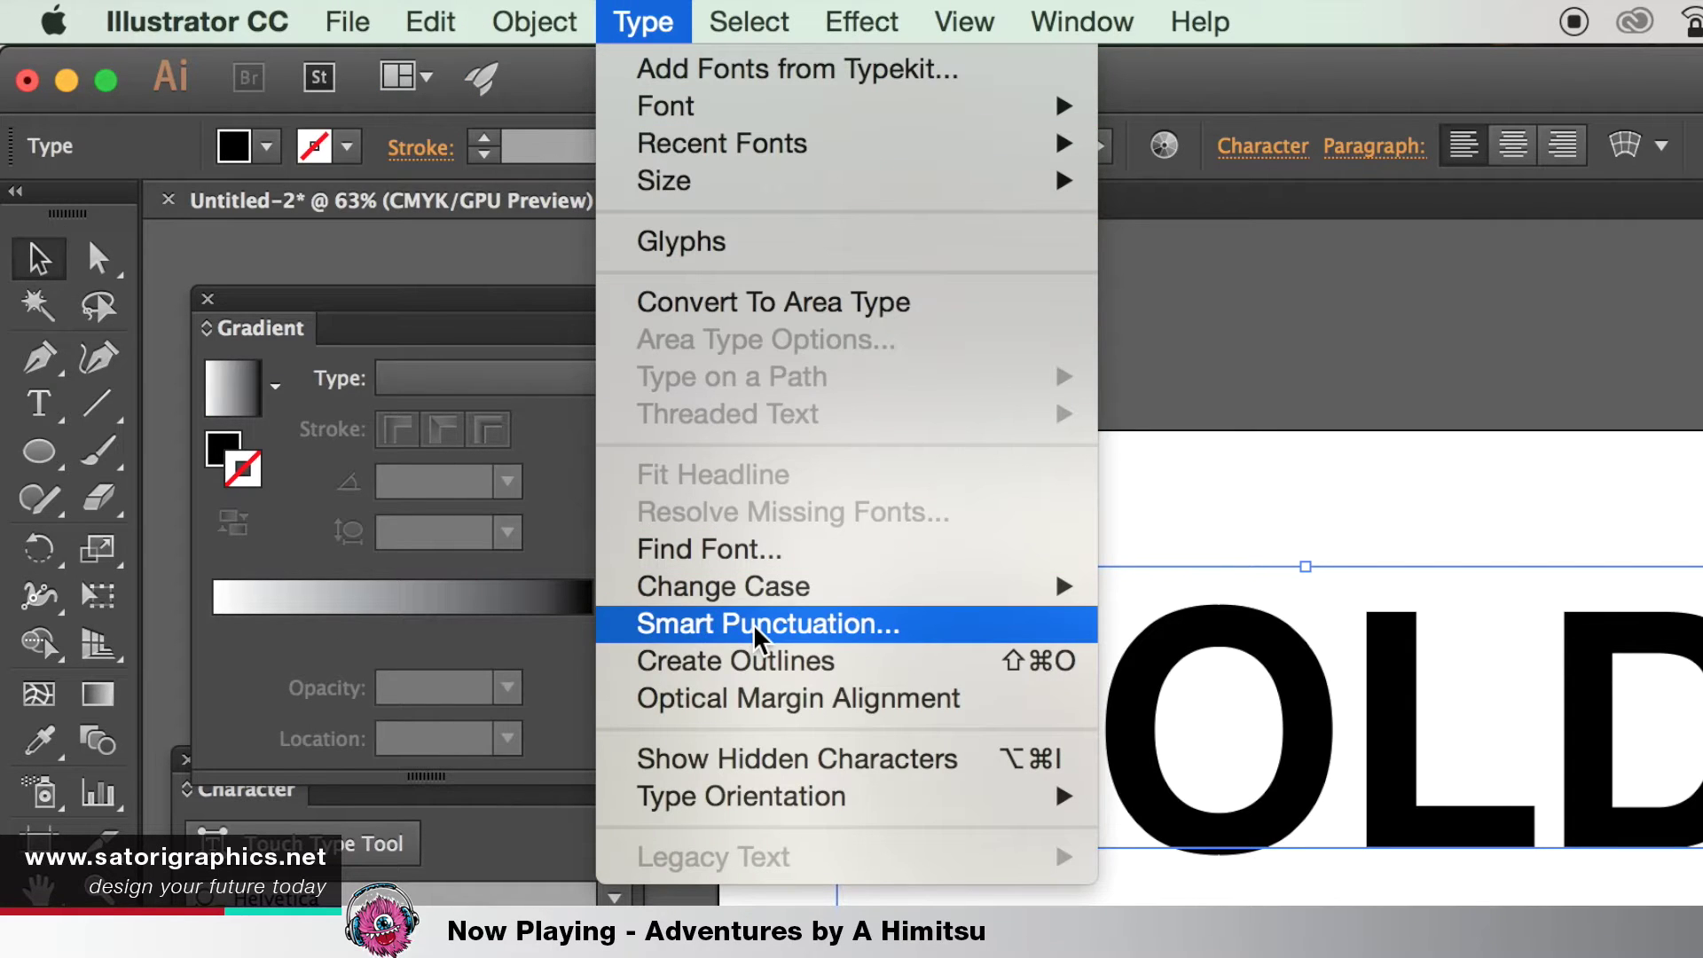
click(758, 662)
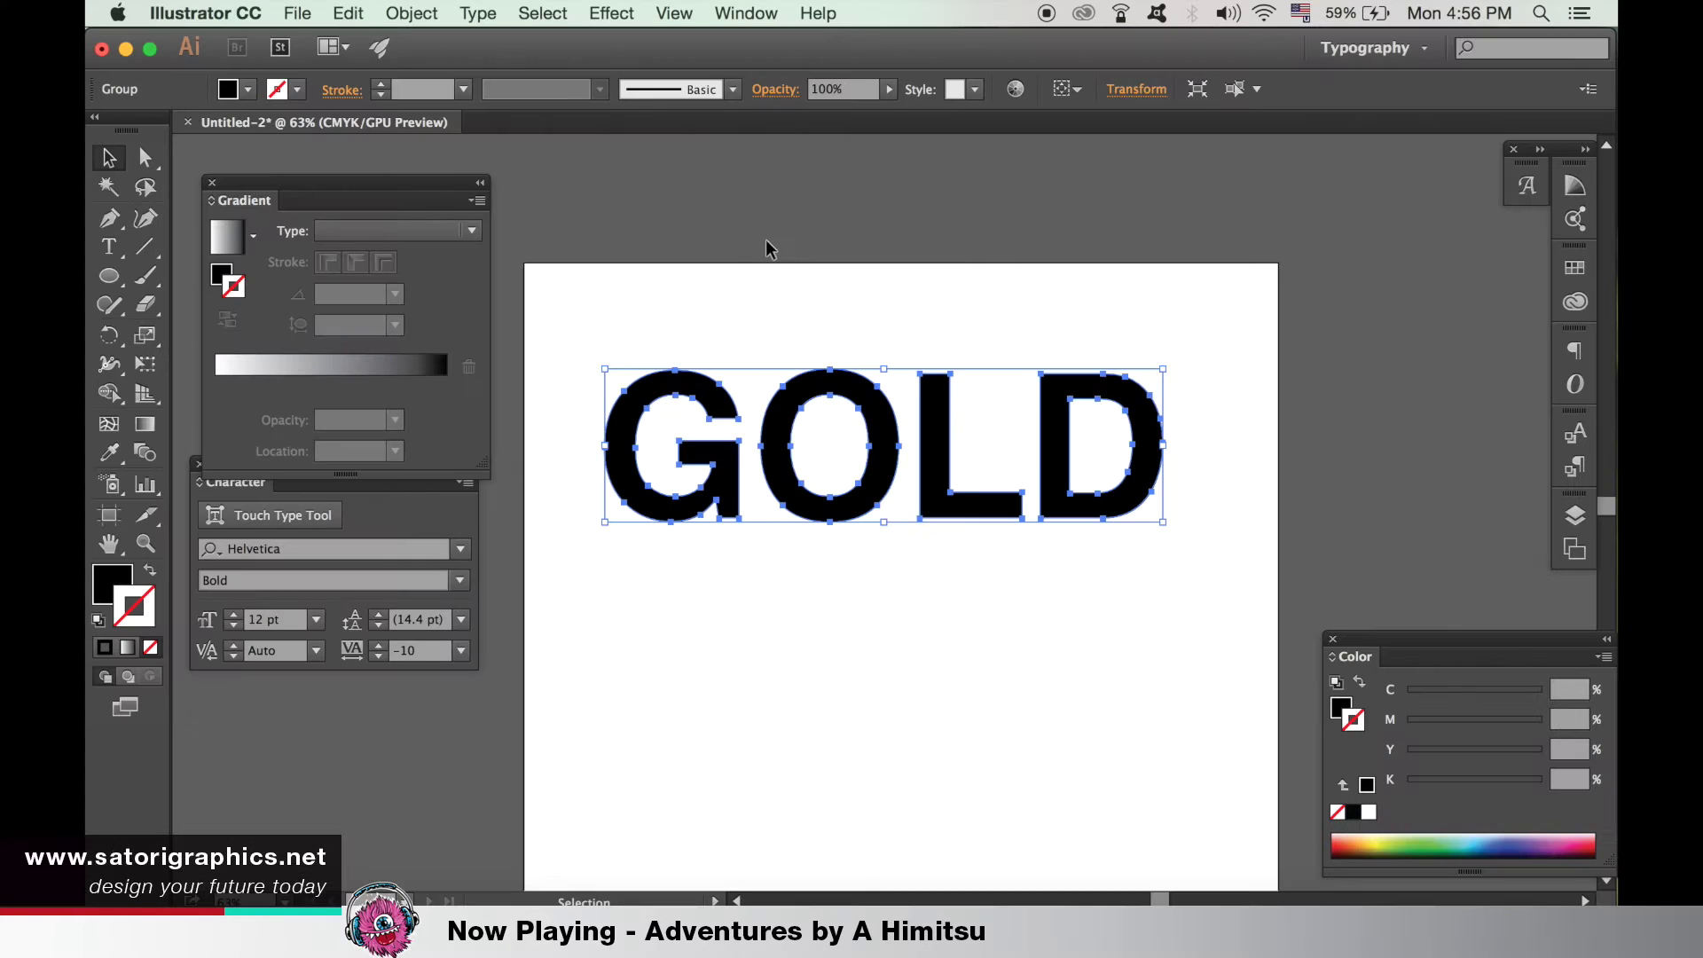
click(767, 249)
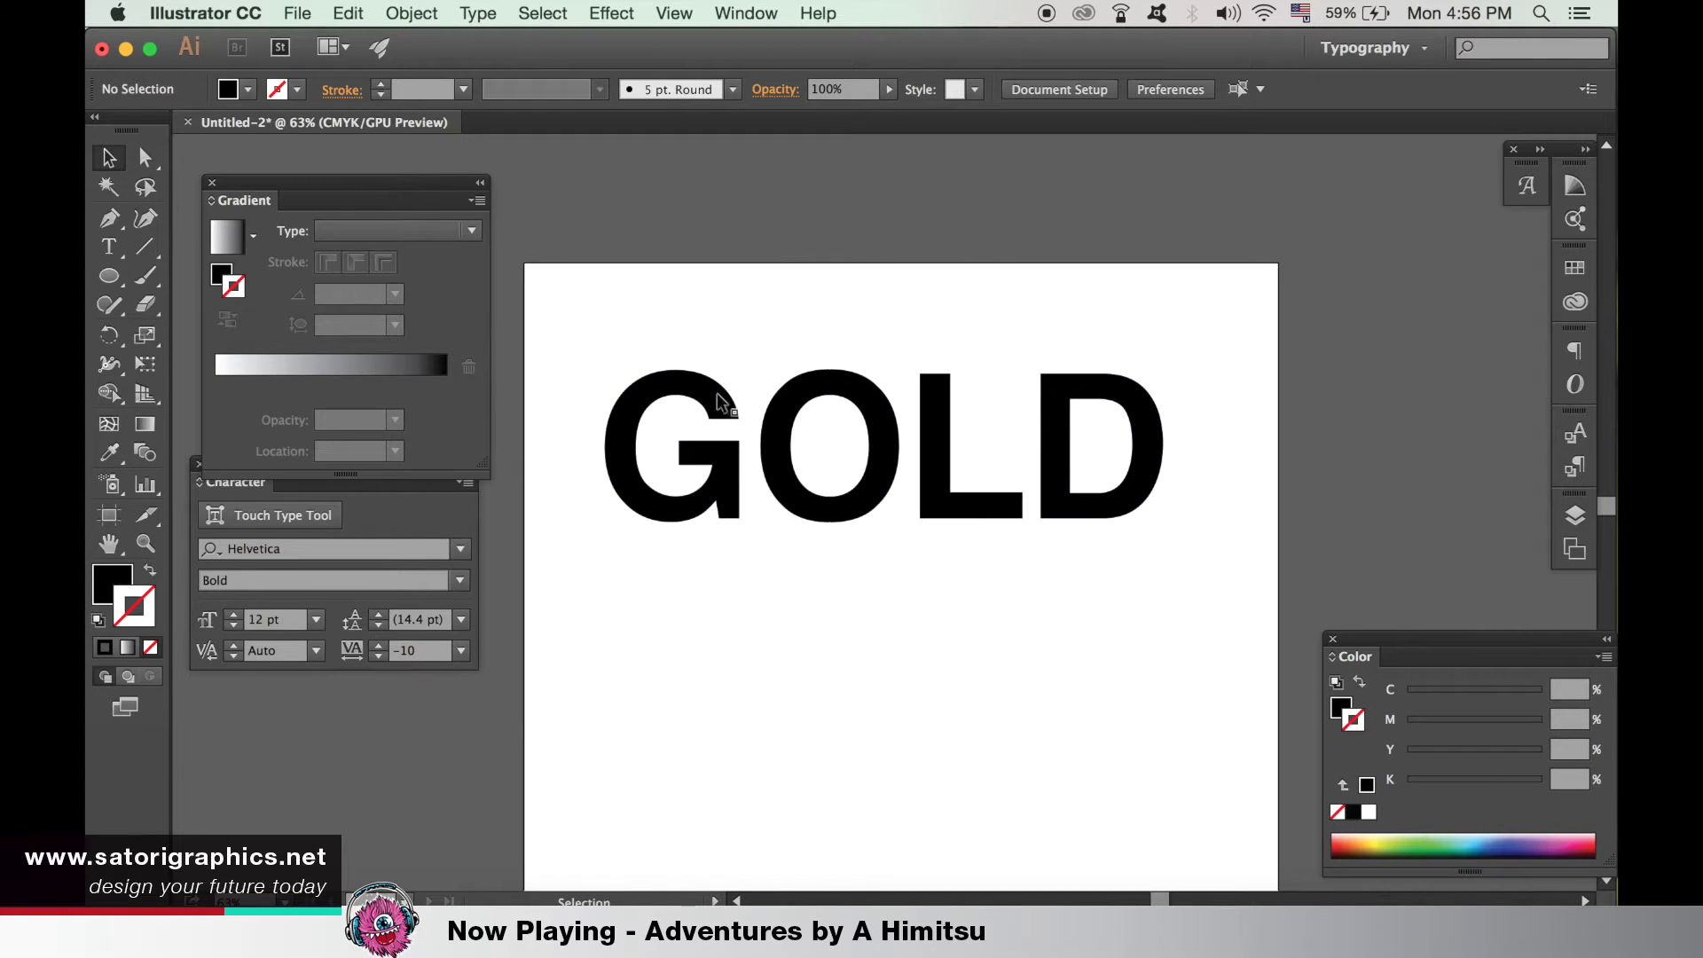
click(621, 415)
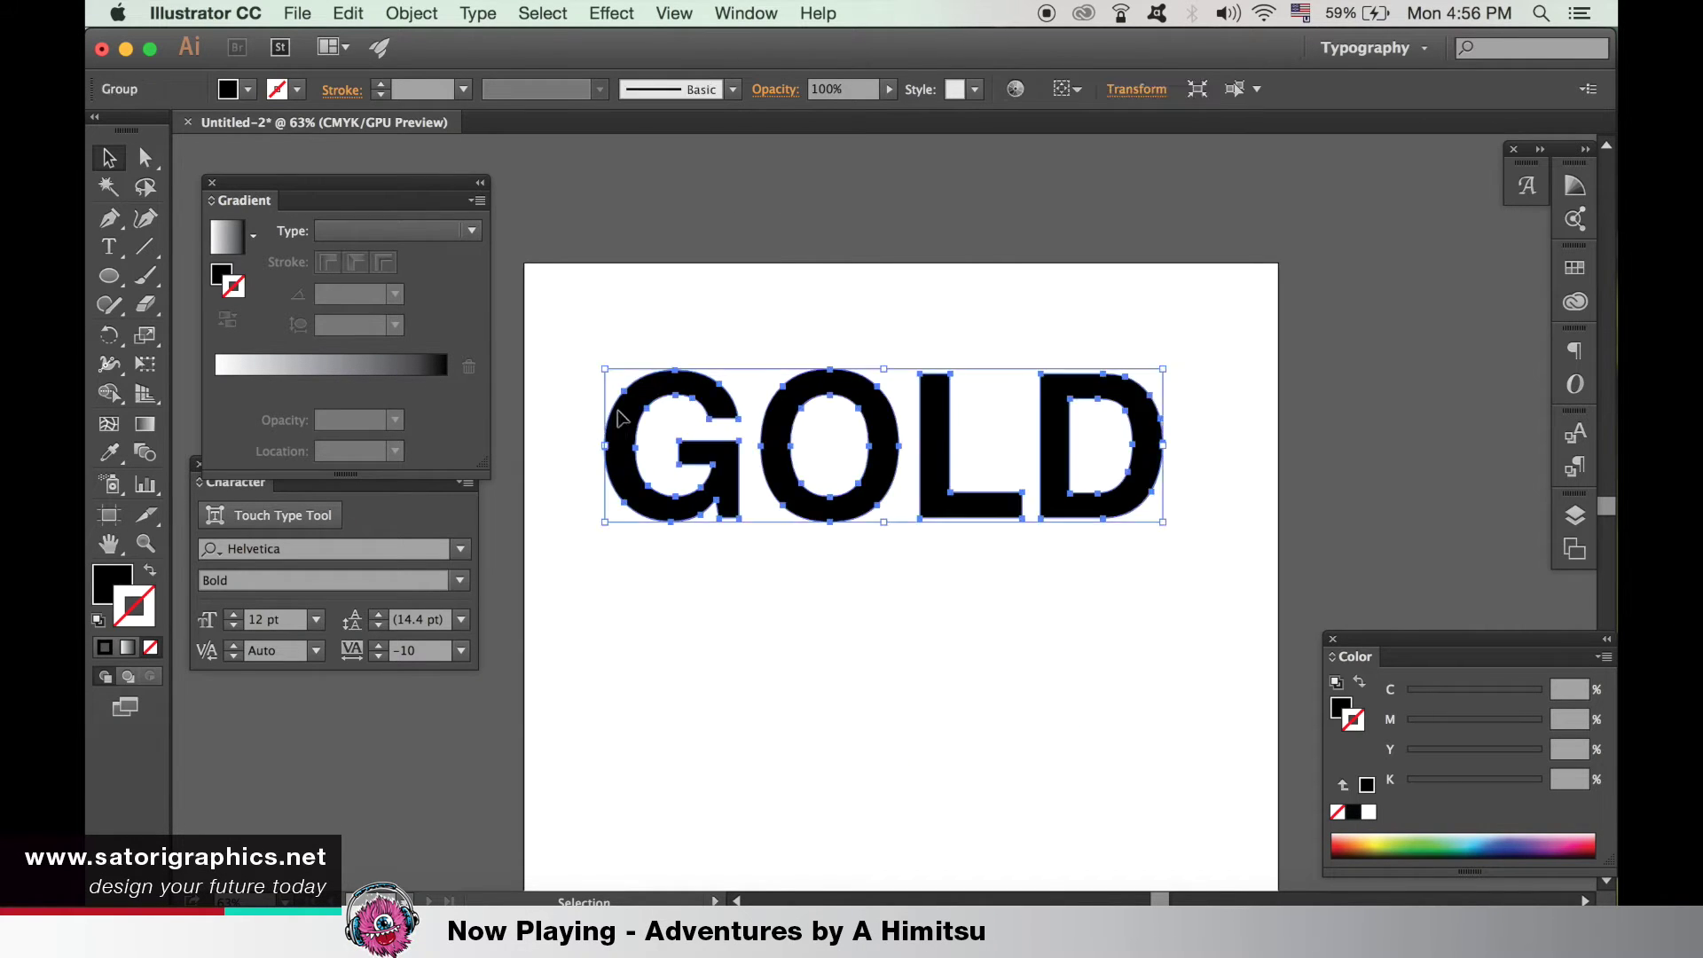
Give the letters a white-to-black gradient fill running top to bottom at -90°, then rearrange panels
click(122, 577)
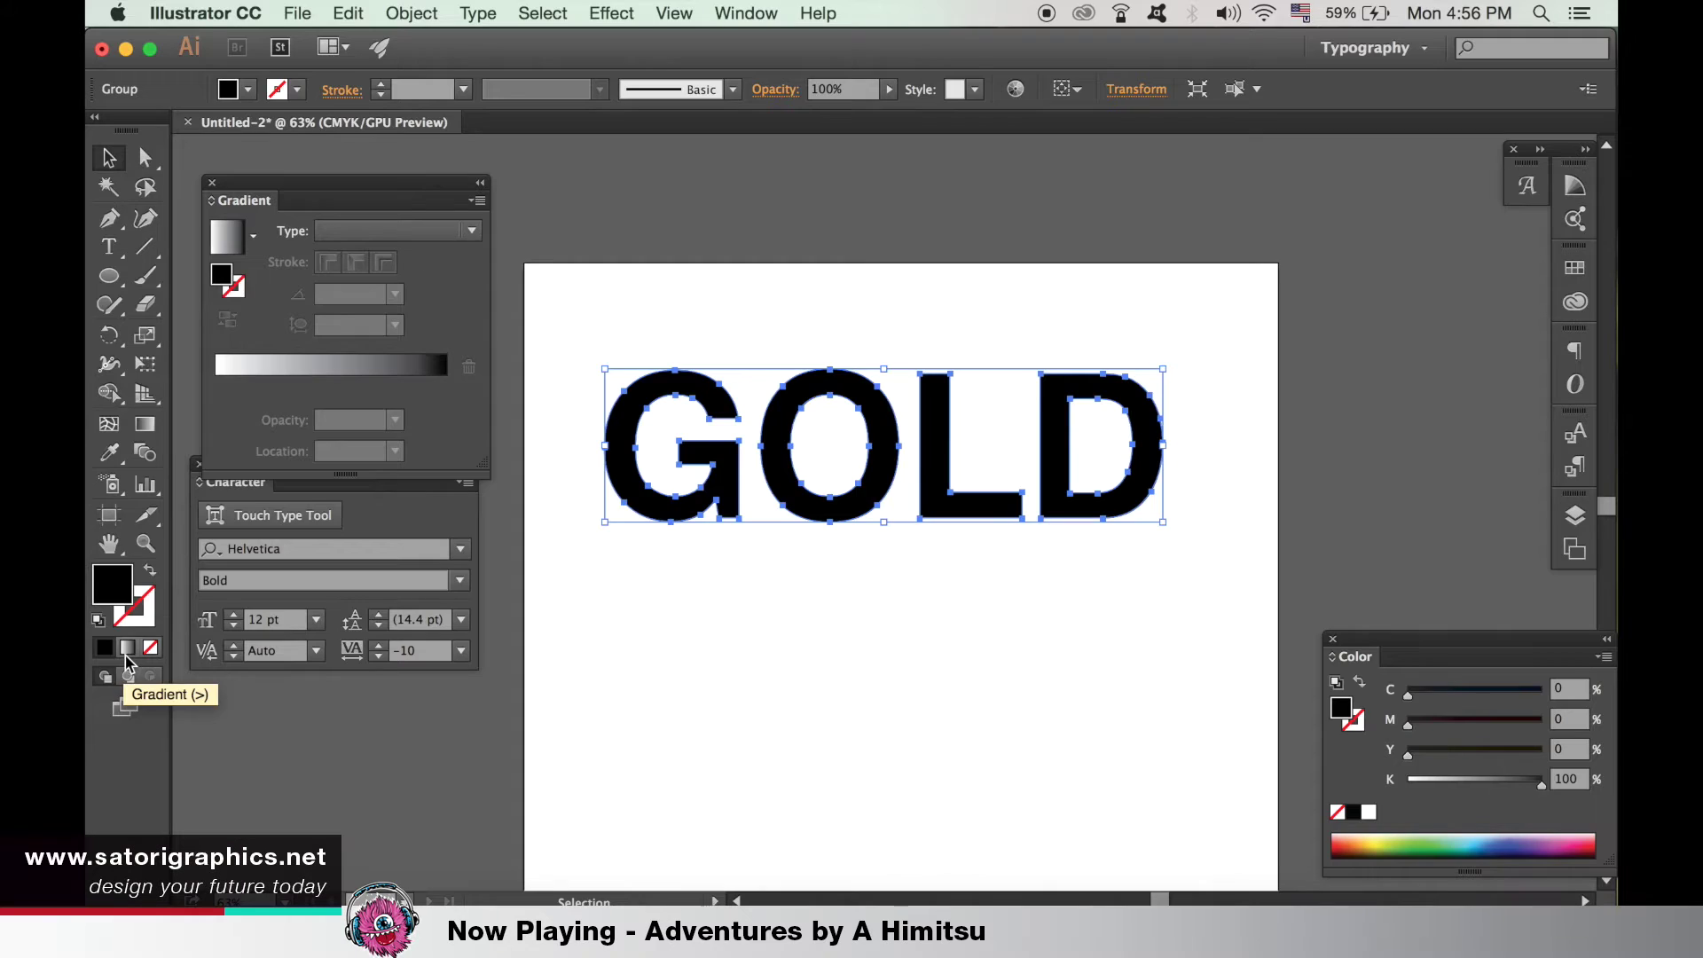
click(128, 647)
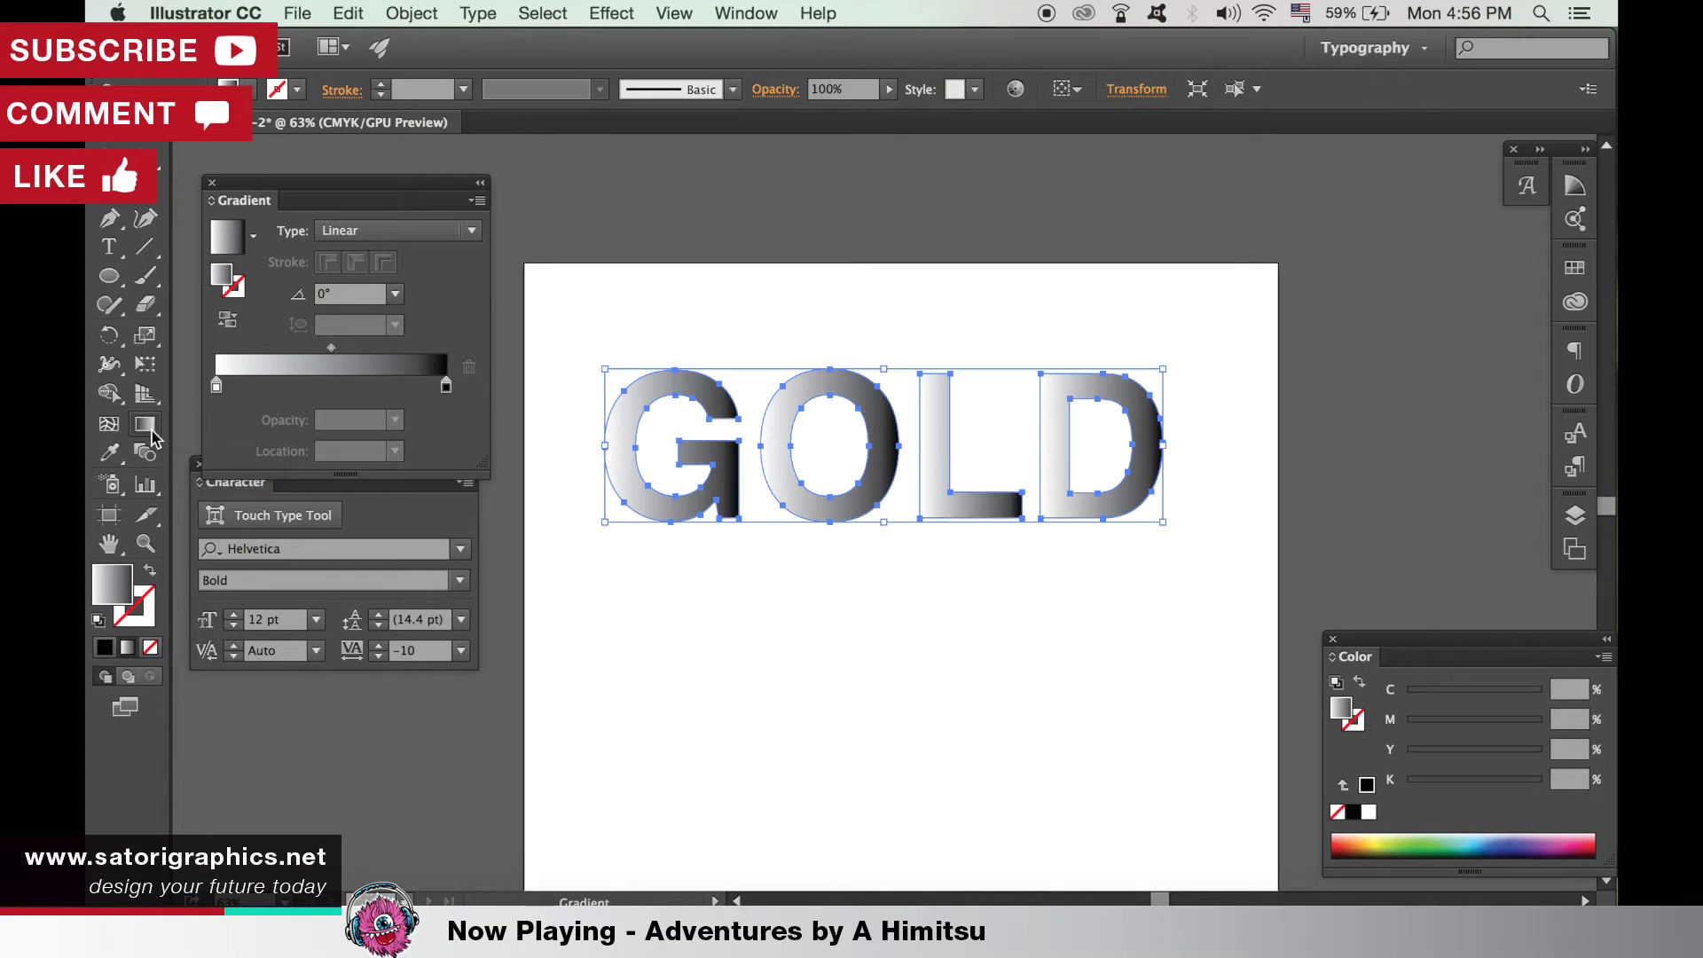
click(523, 313)
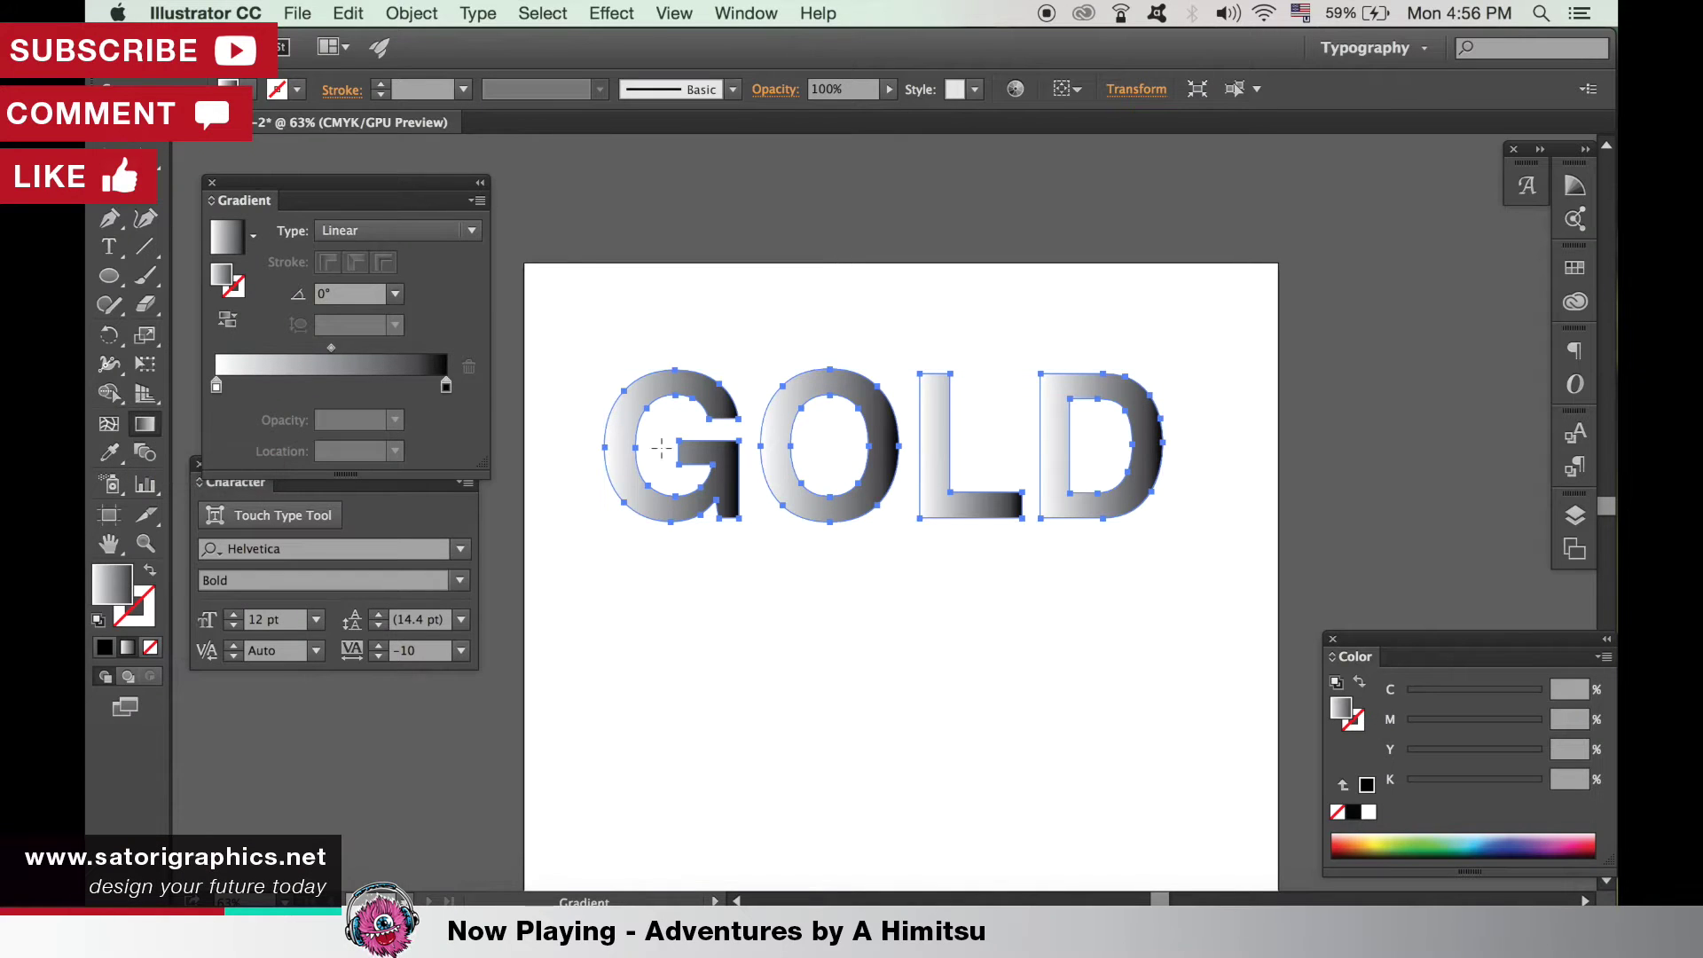
drag(830, 357, 836, 537)
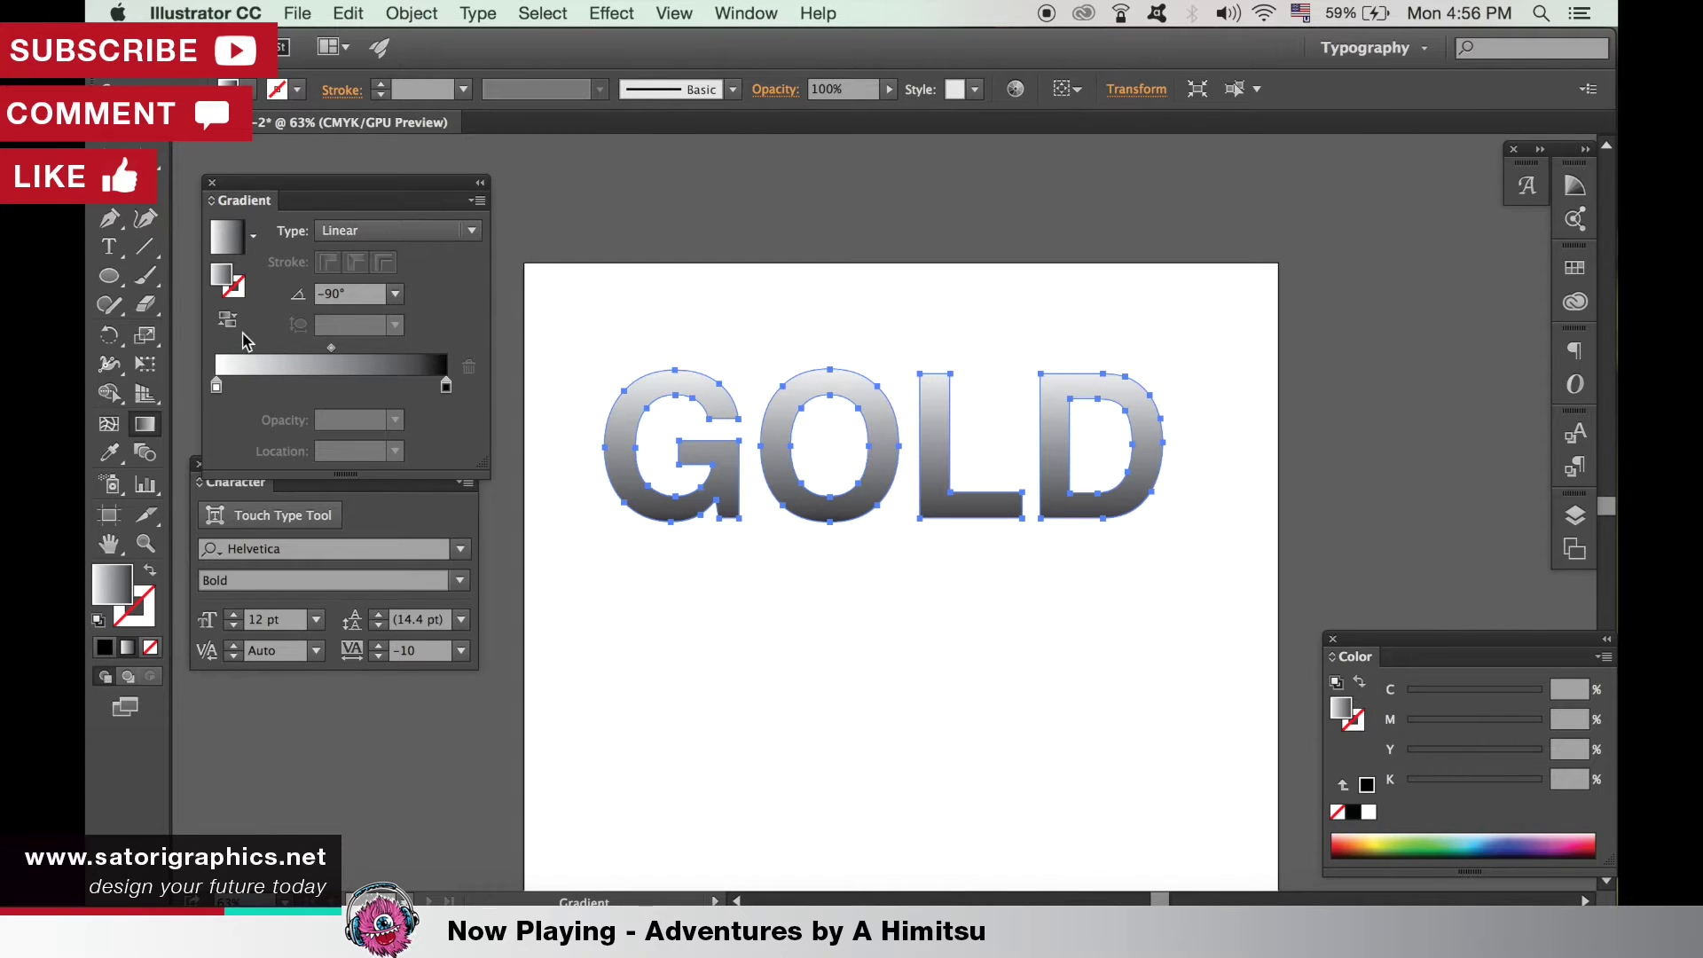
click(109, 157)
drag(288, 197, 275, 172)
drag(329, 477, 325, 518)
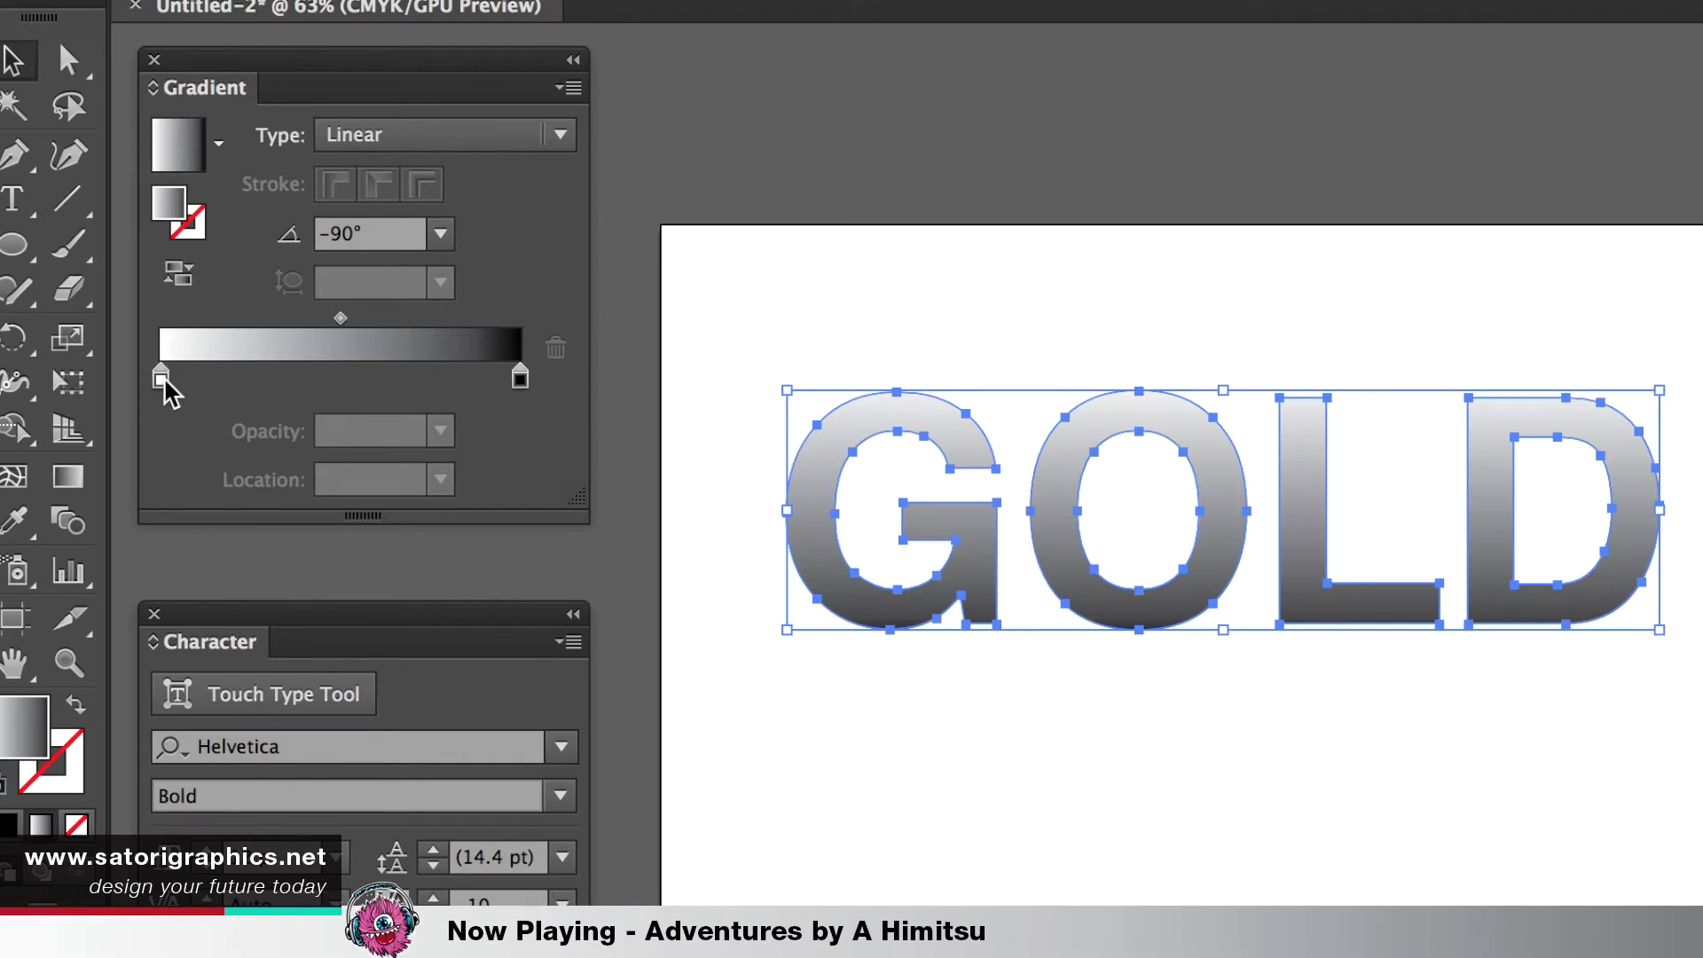
Add a new gradient stop in the middle of the slider at 50% location
double_click(161, 380)
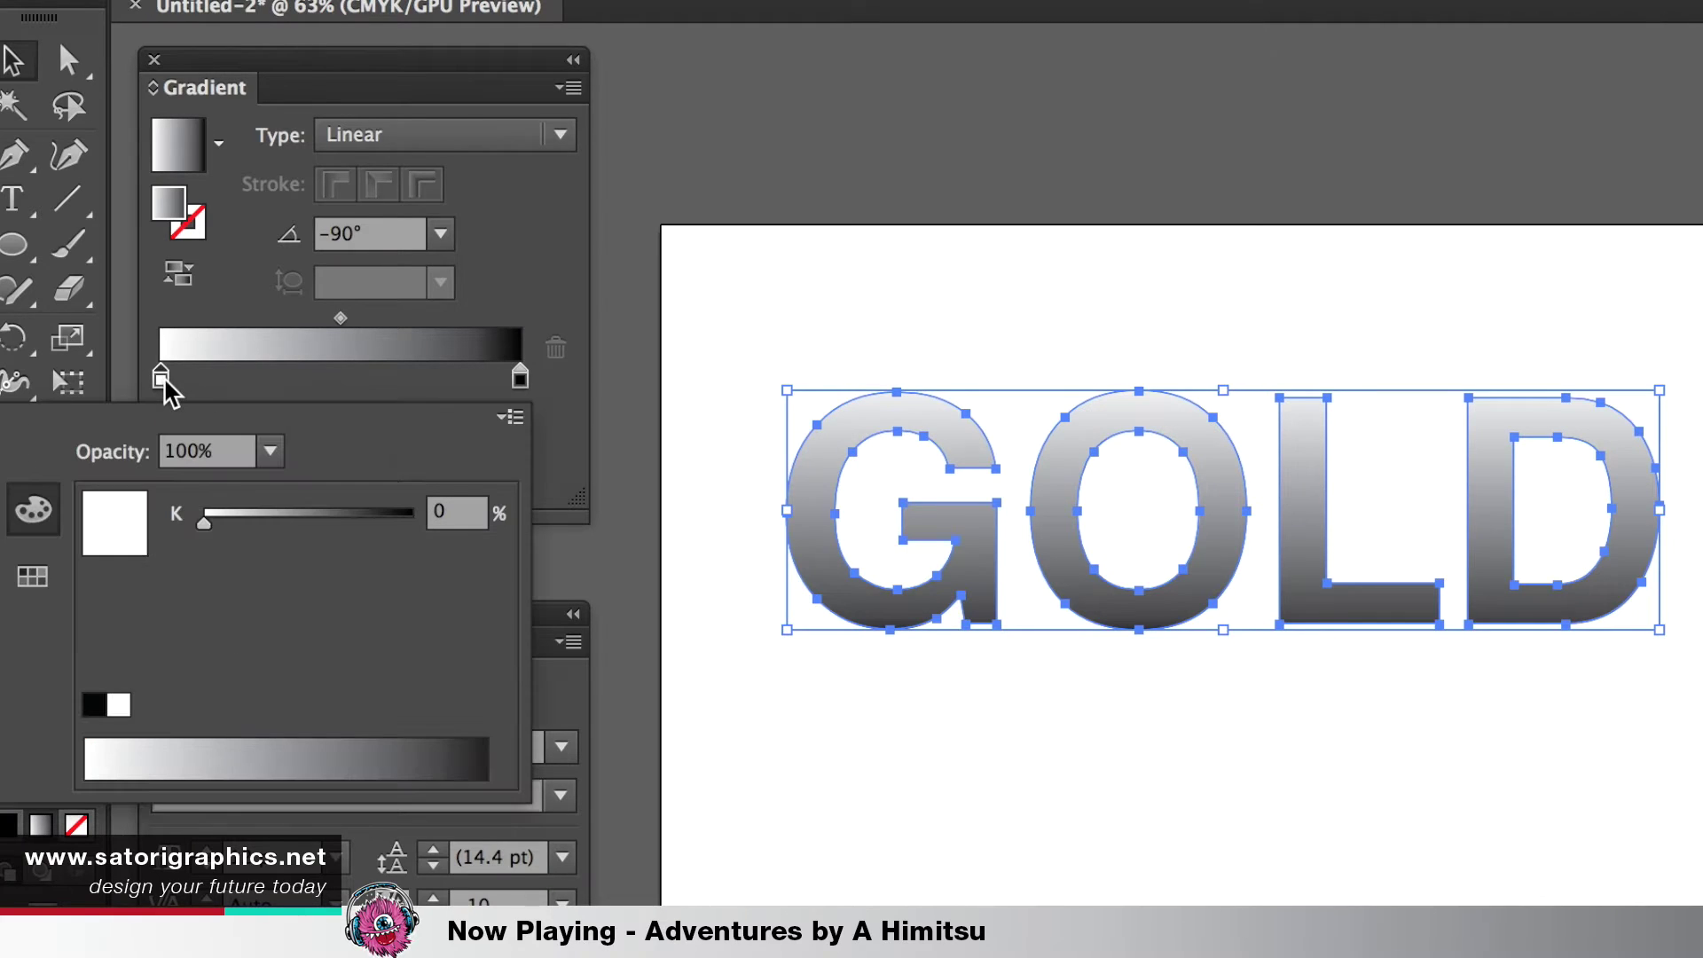
click(32, 574)
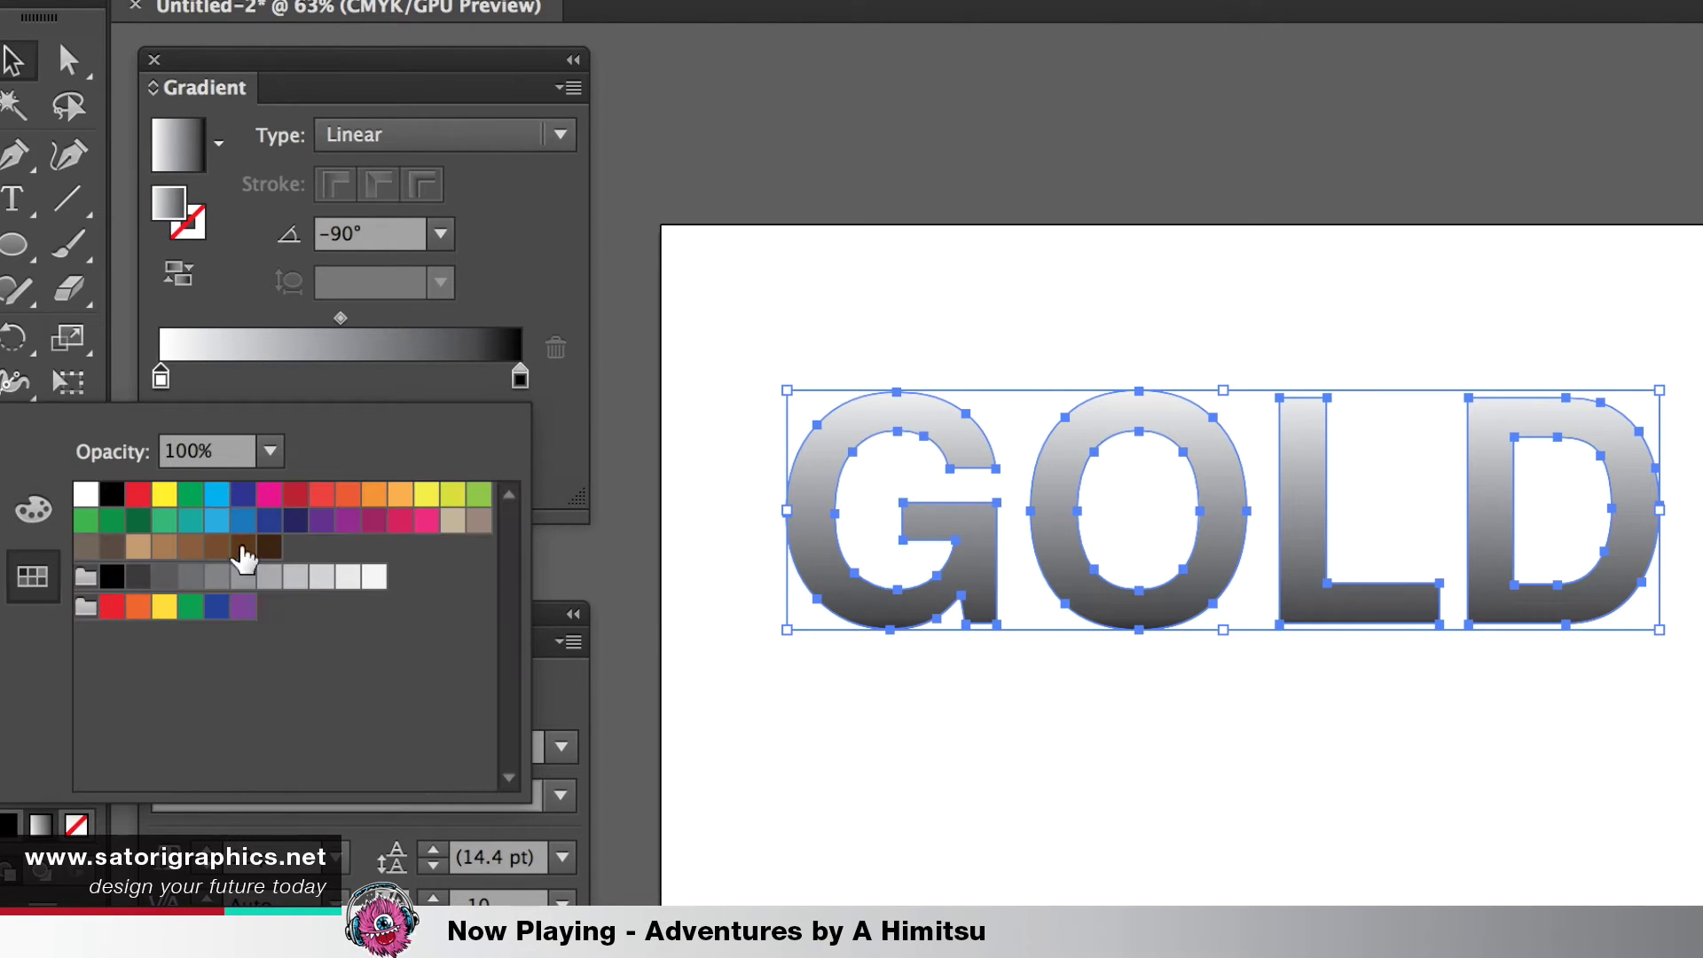
click(32, 512)
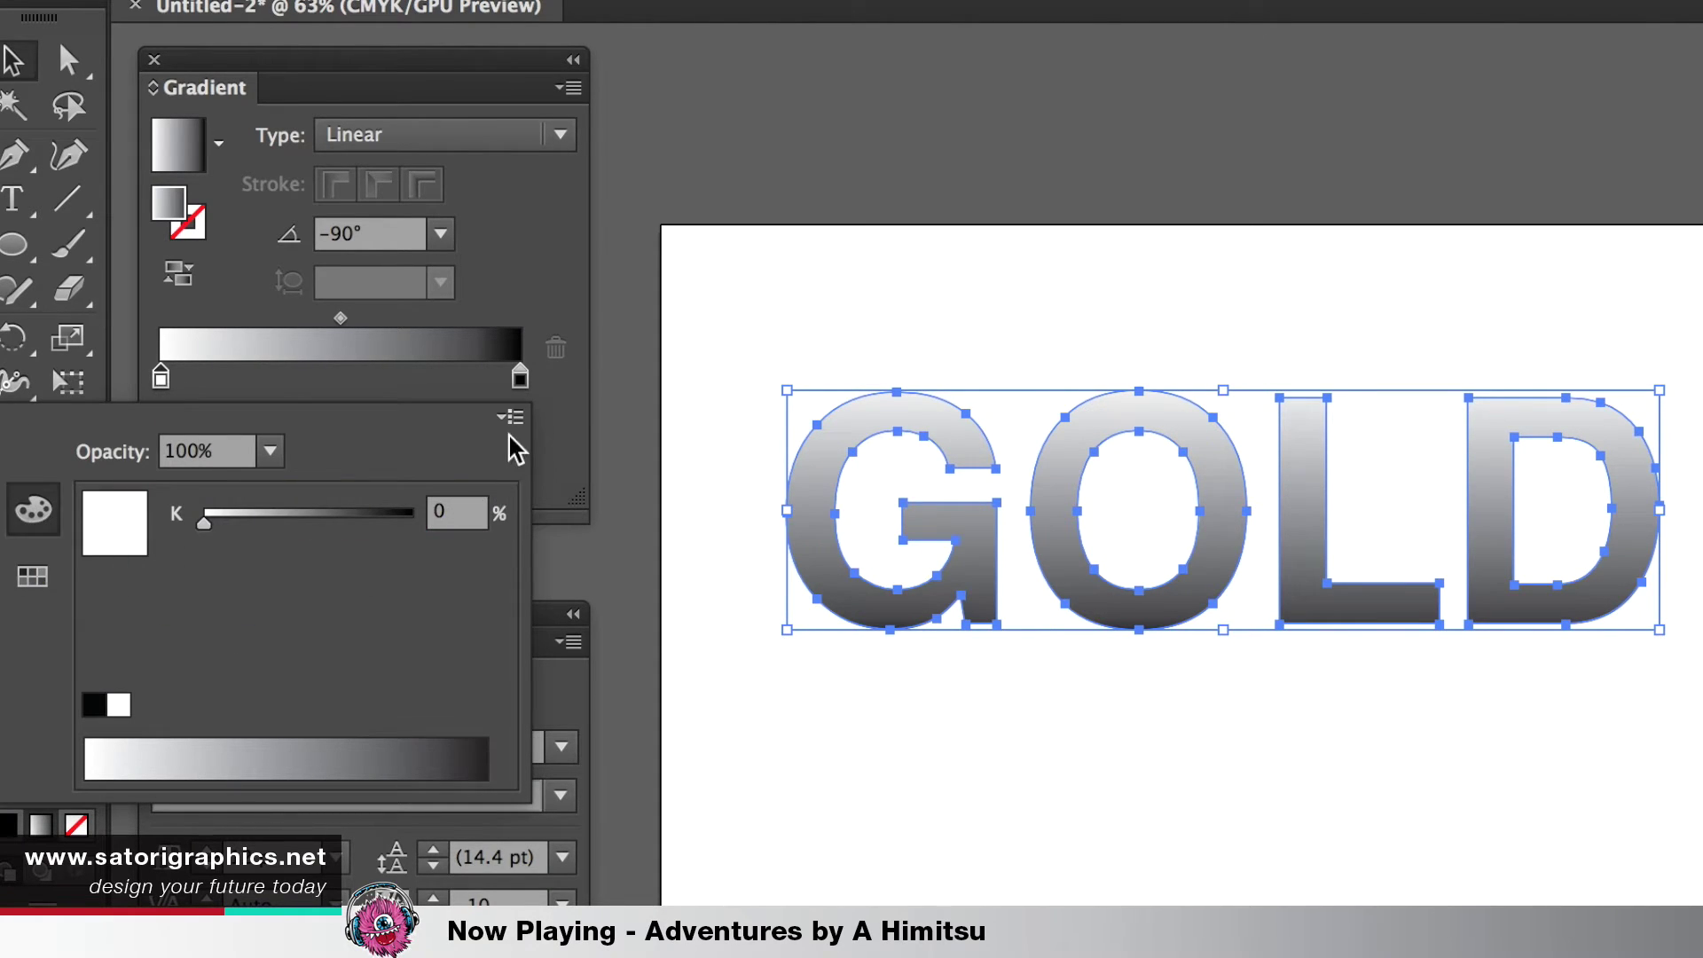
click(521, 260)
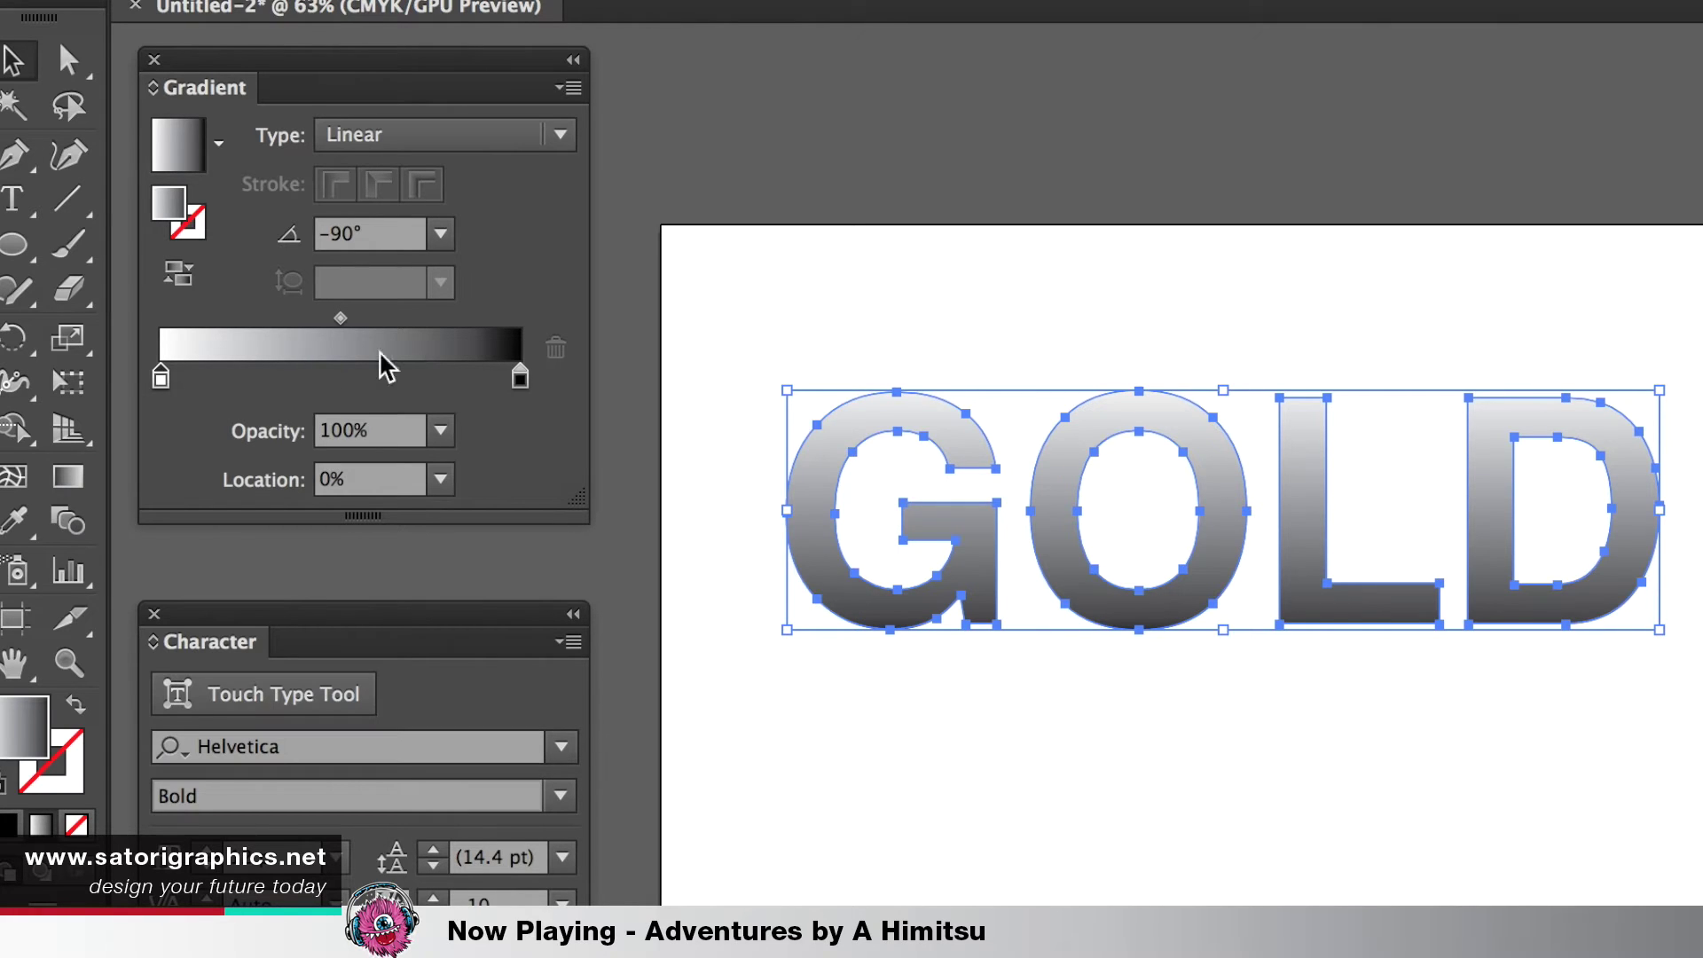
click(330, 383)
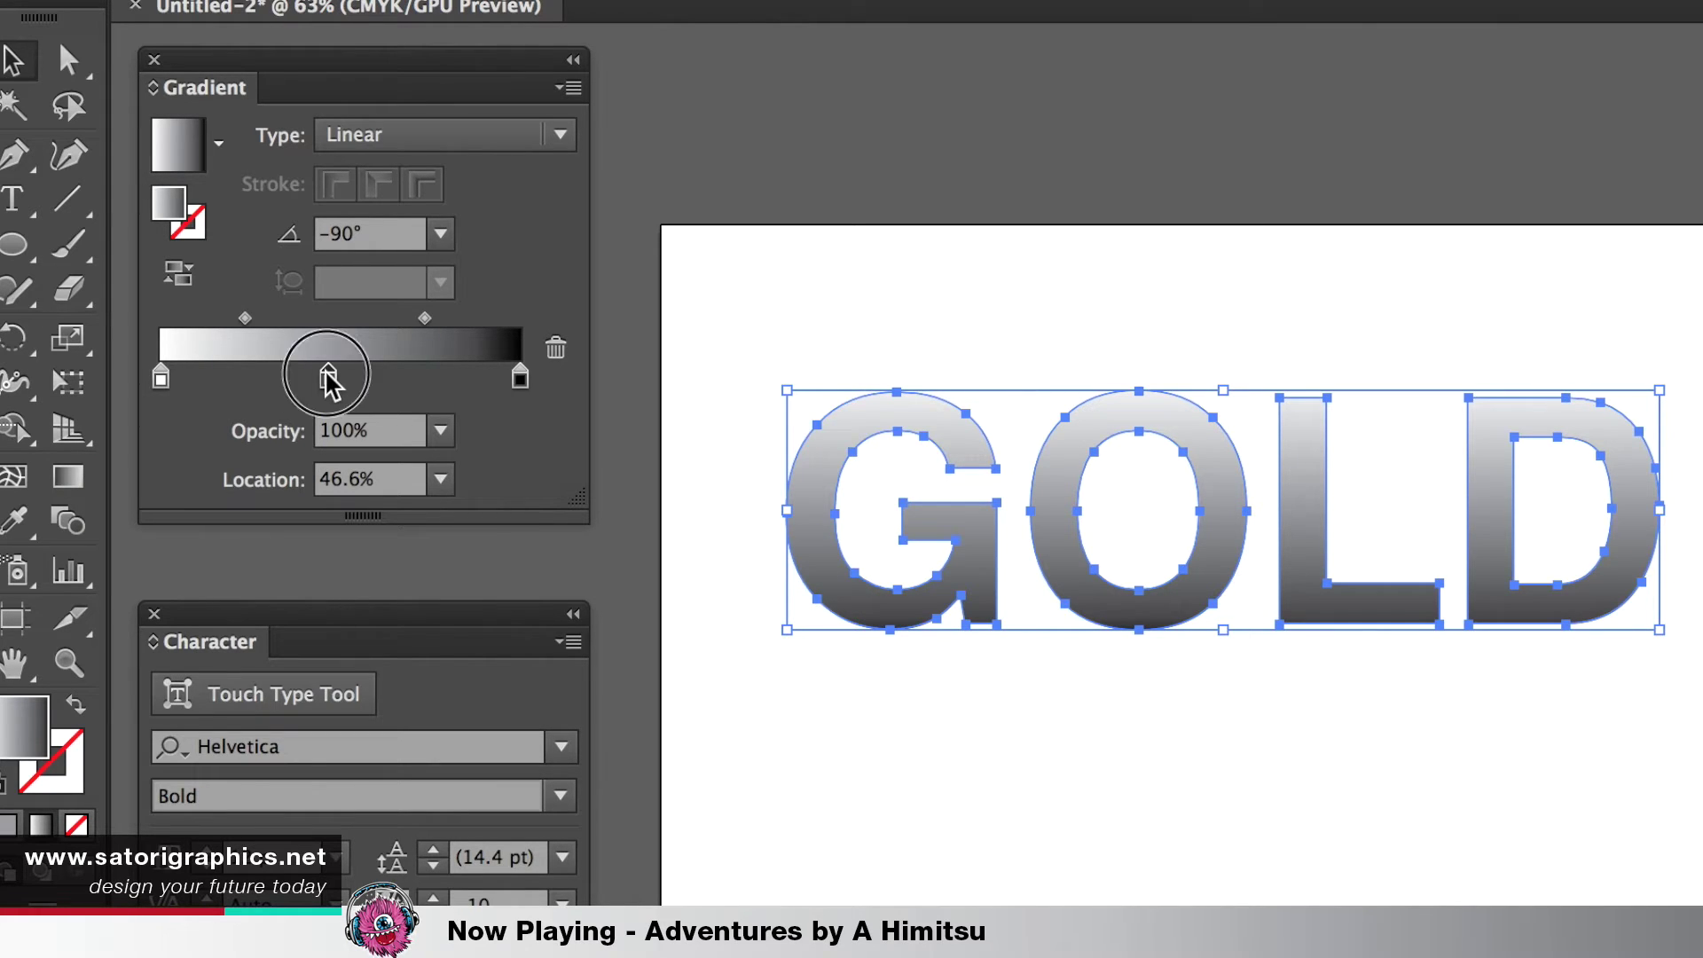
drag(330, 383, 333, 383)
click(320, 482)
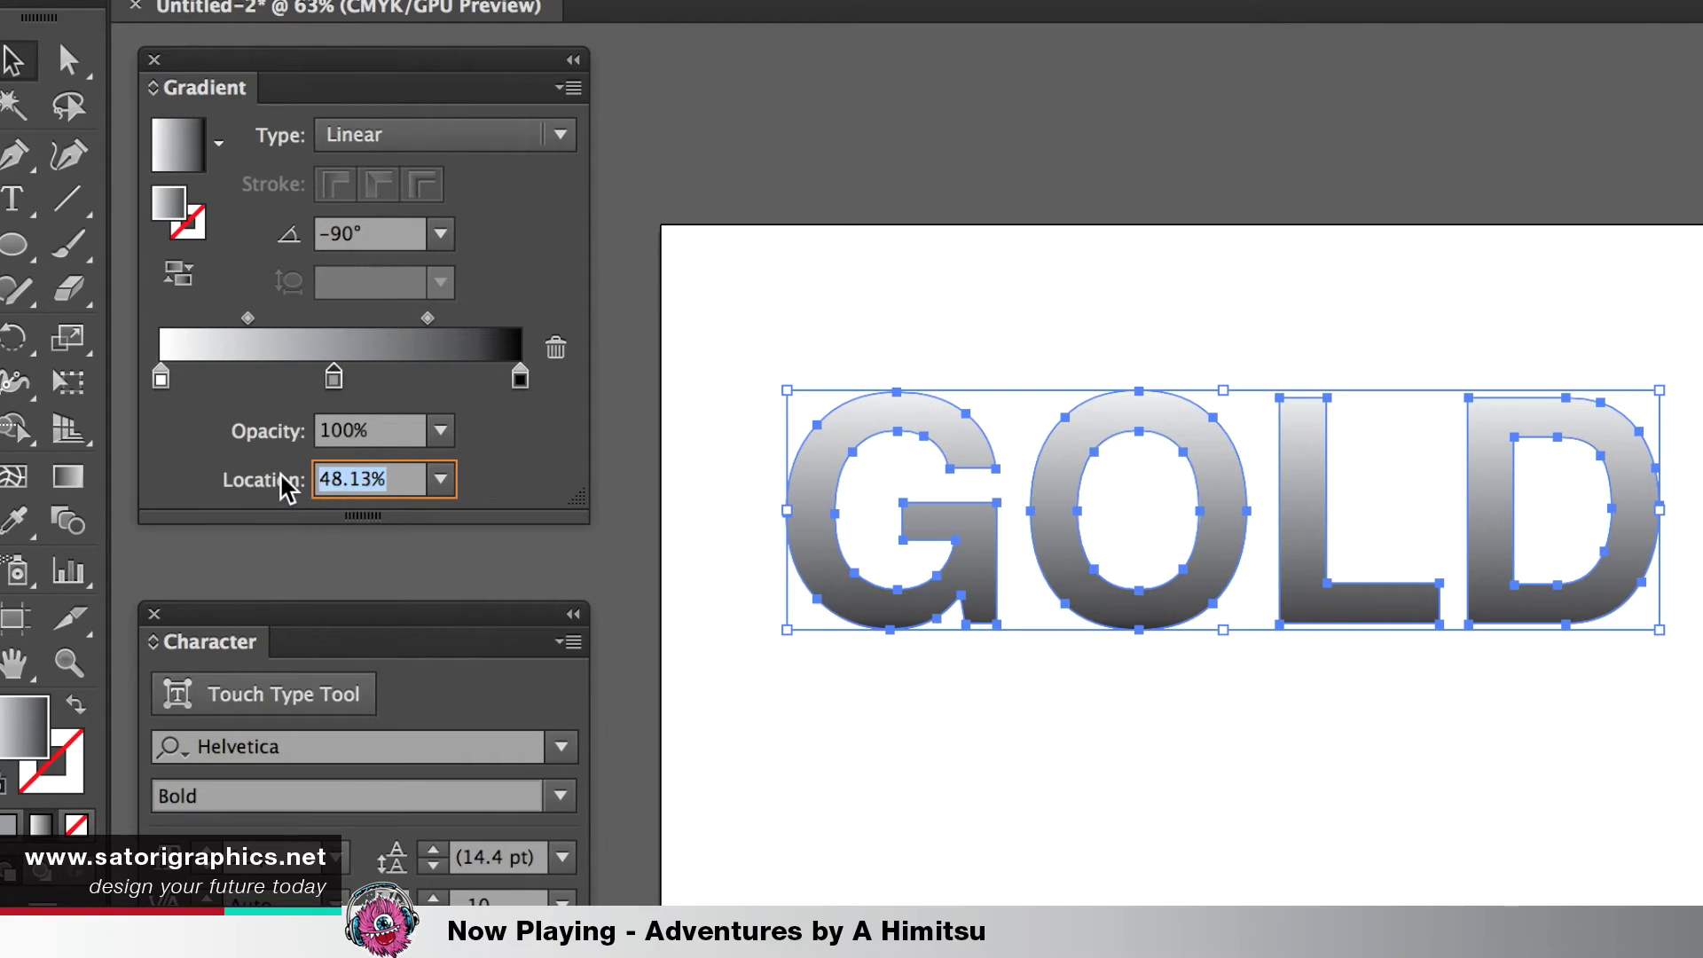
text(50)
key(Return)
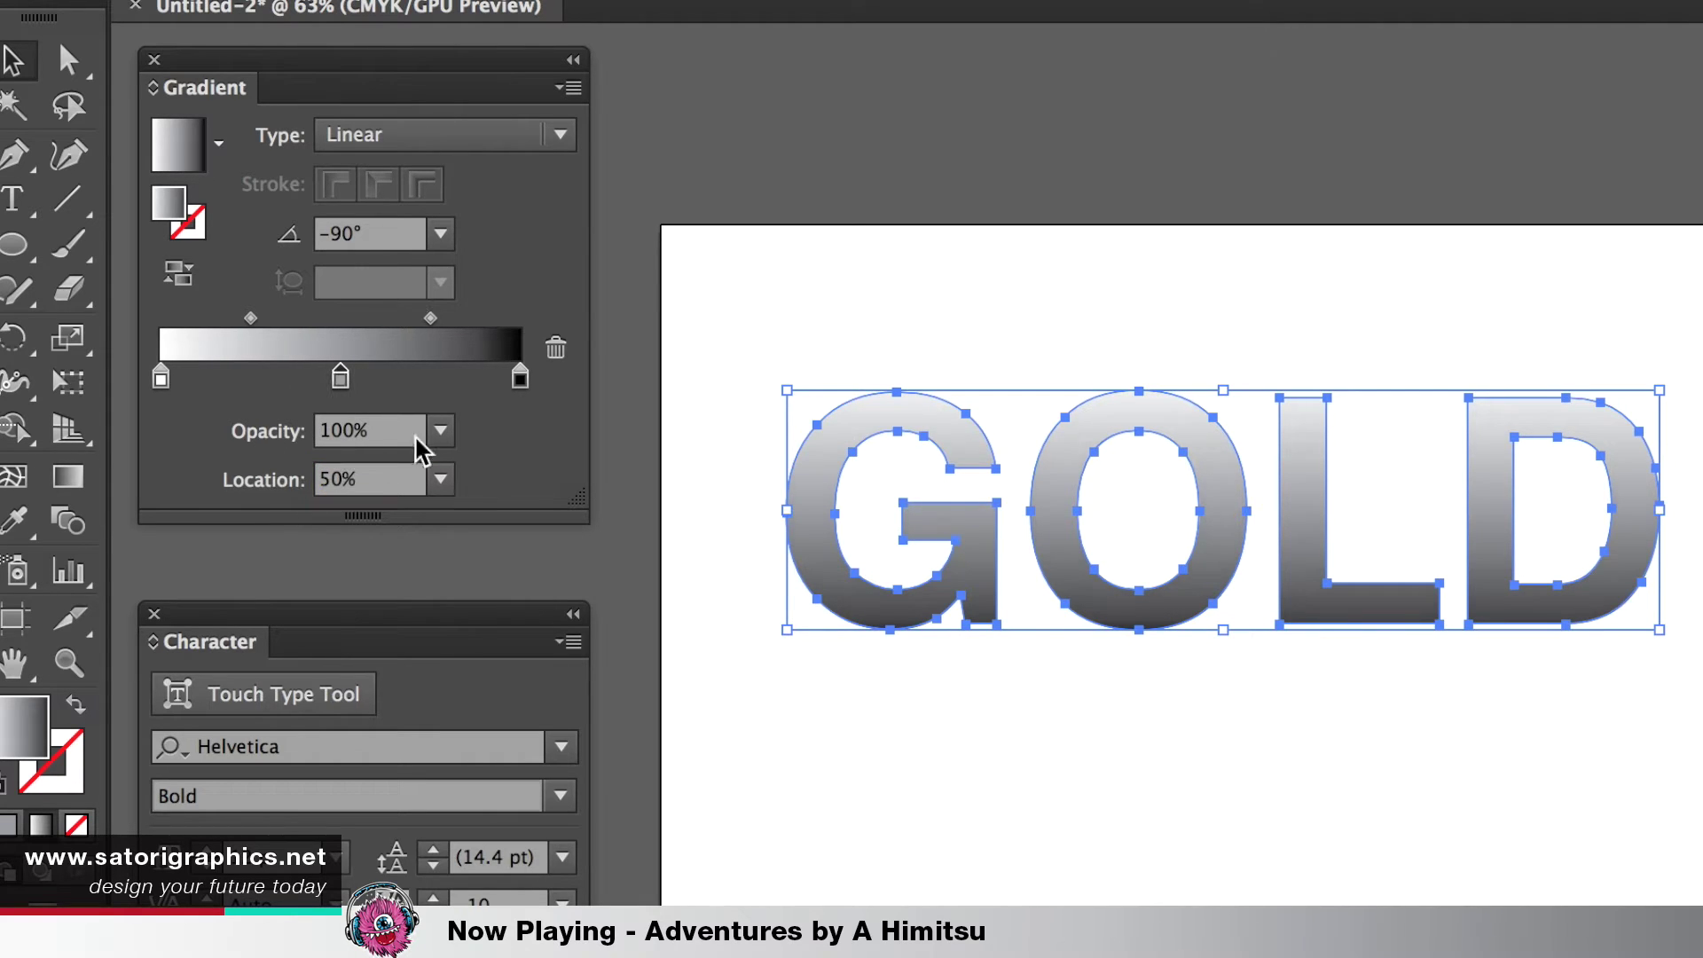
Colour the middle stop dark gold: C0 M29 Y90 K70
double_click(341, 381)
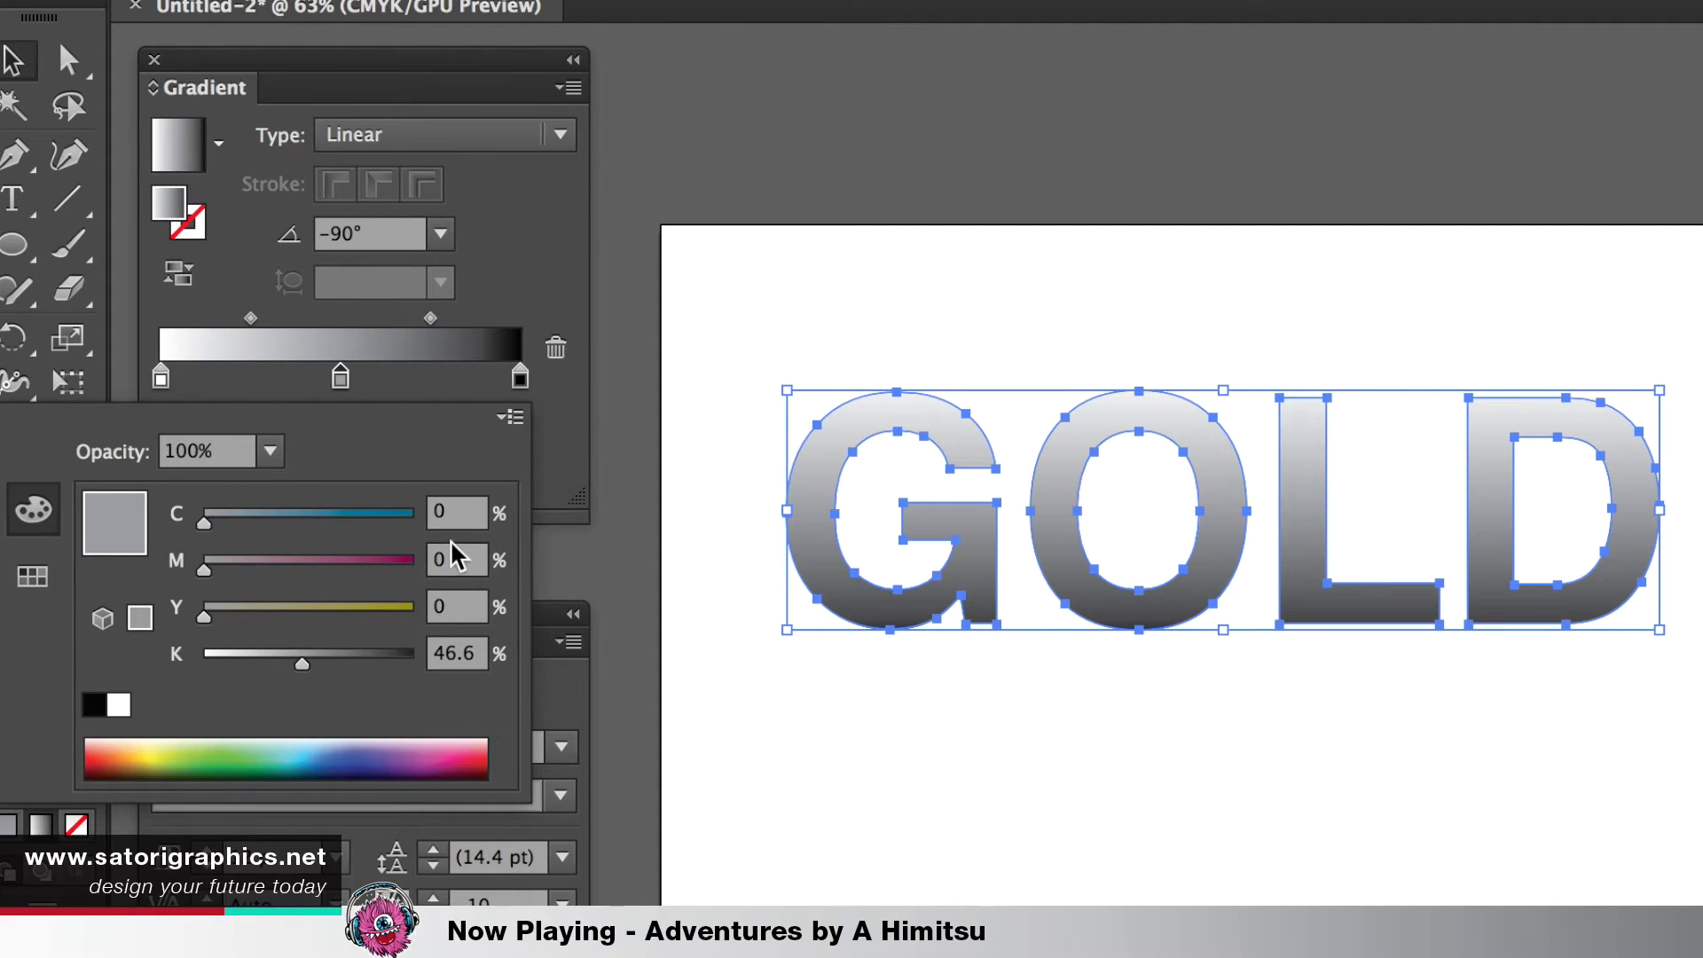
click(439, 559)
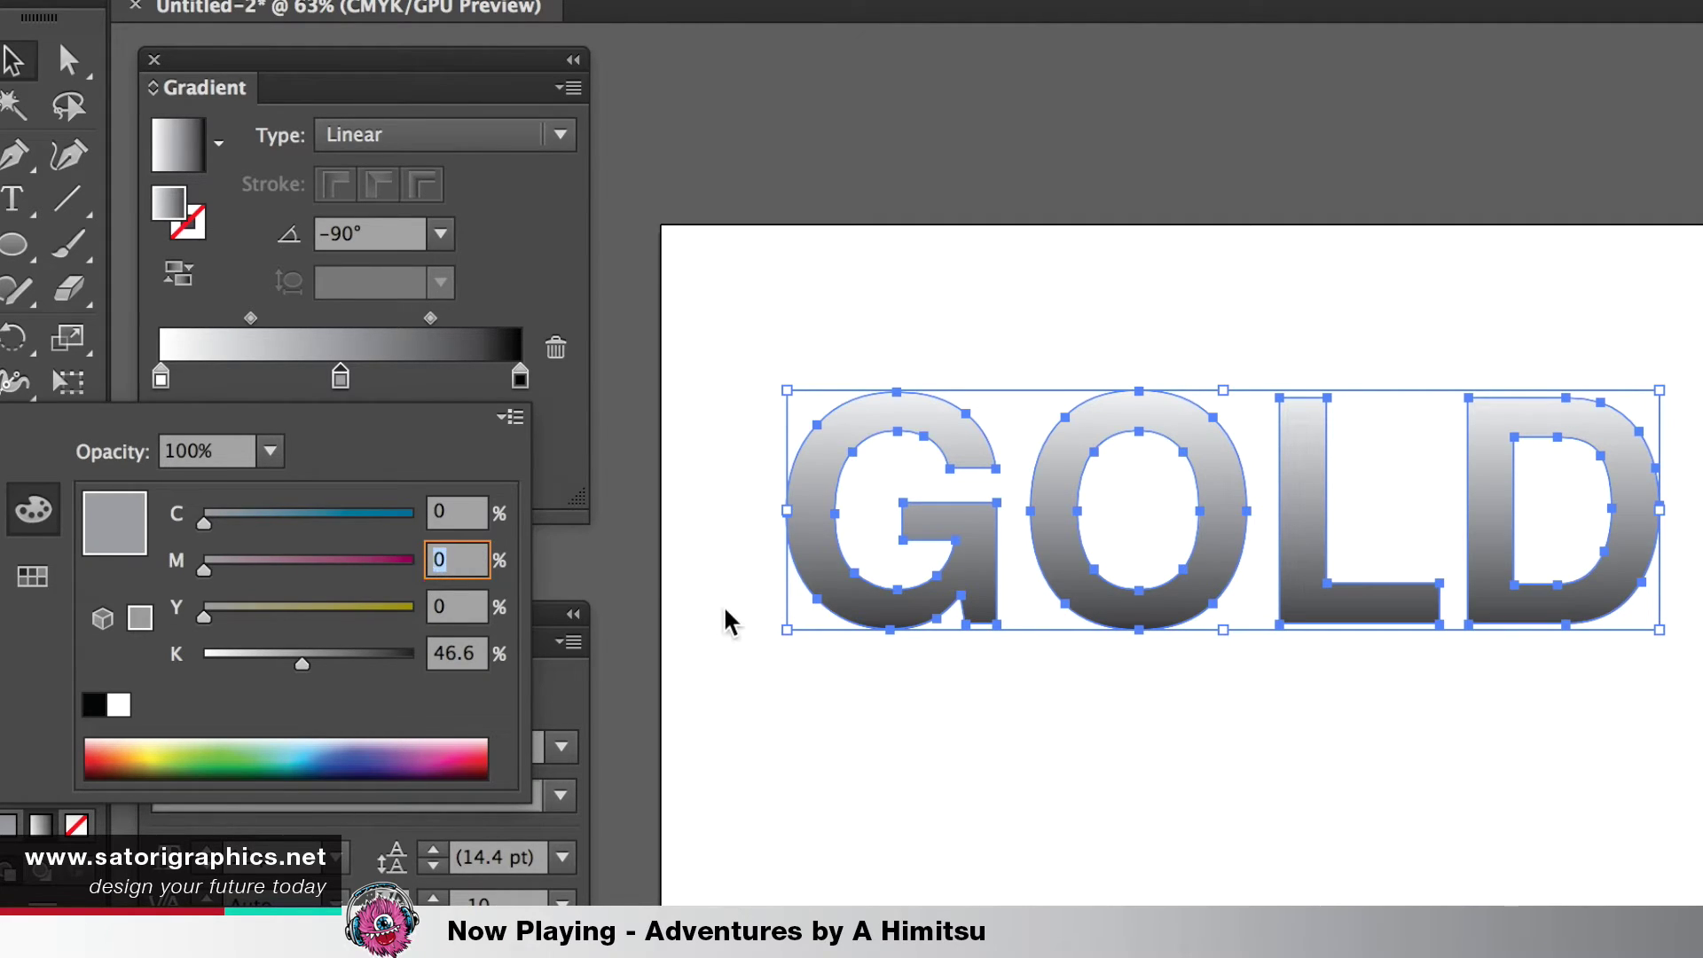
text(29)
key(Tab)
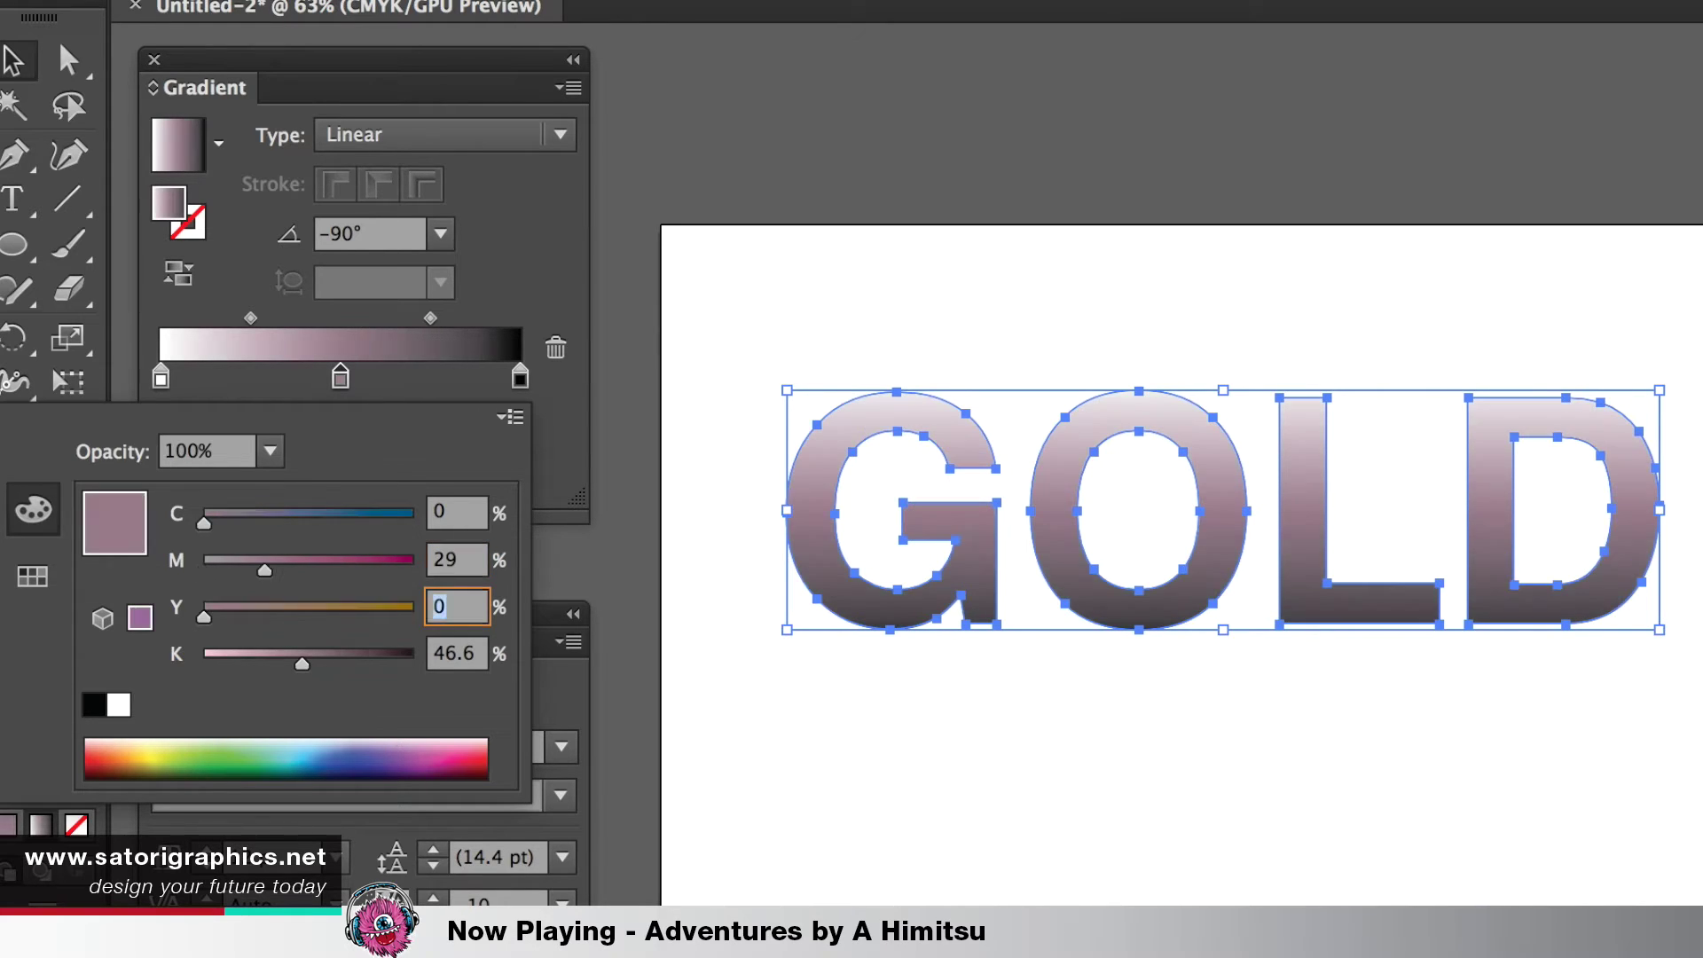
text(90)
key(Tab)
text(7)
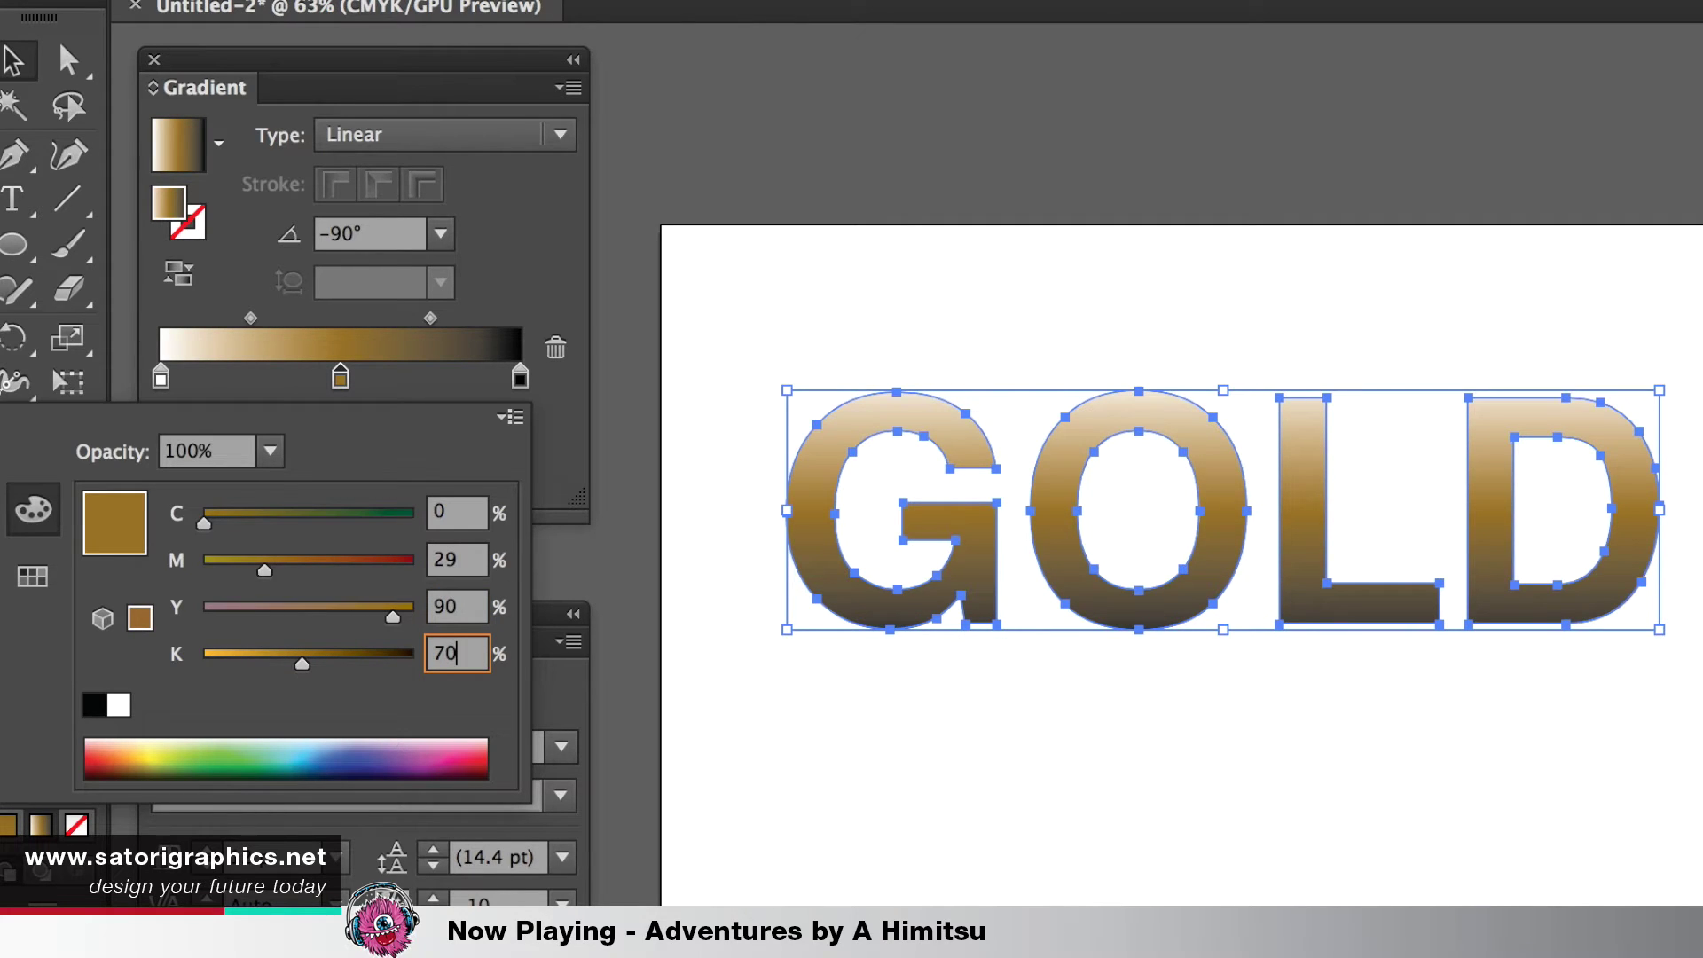
key(Return)
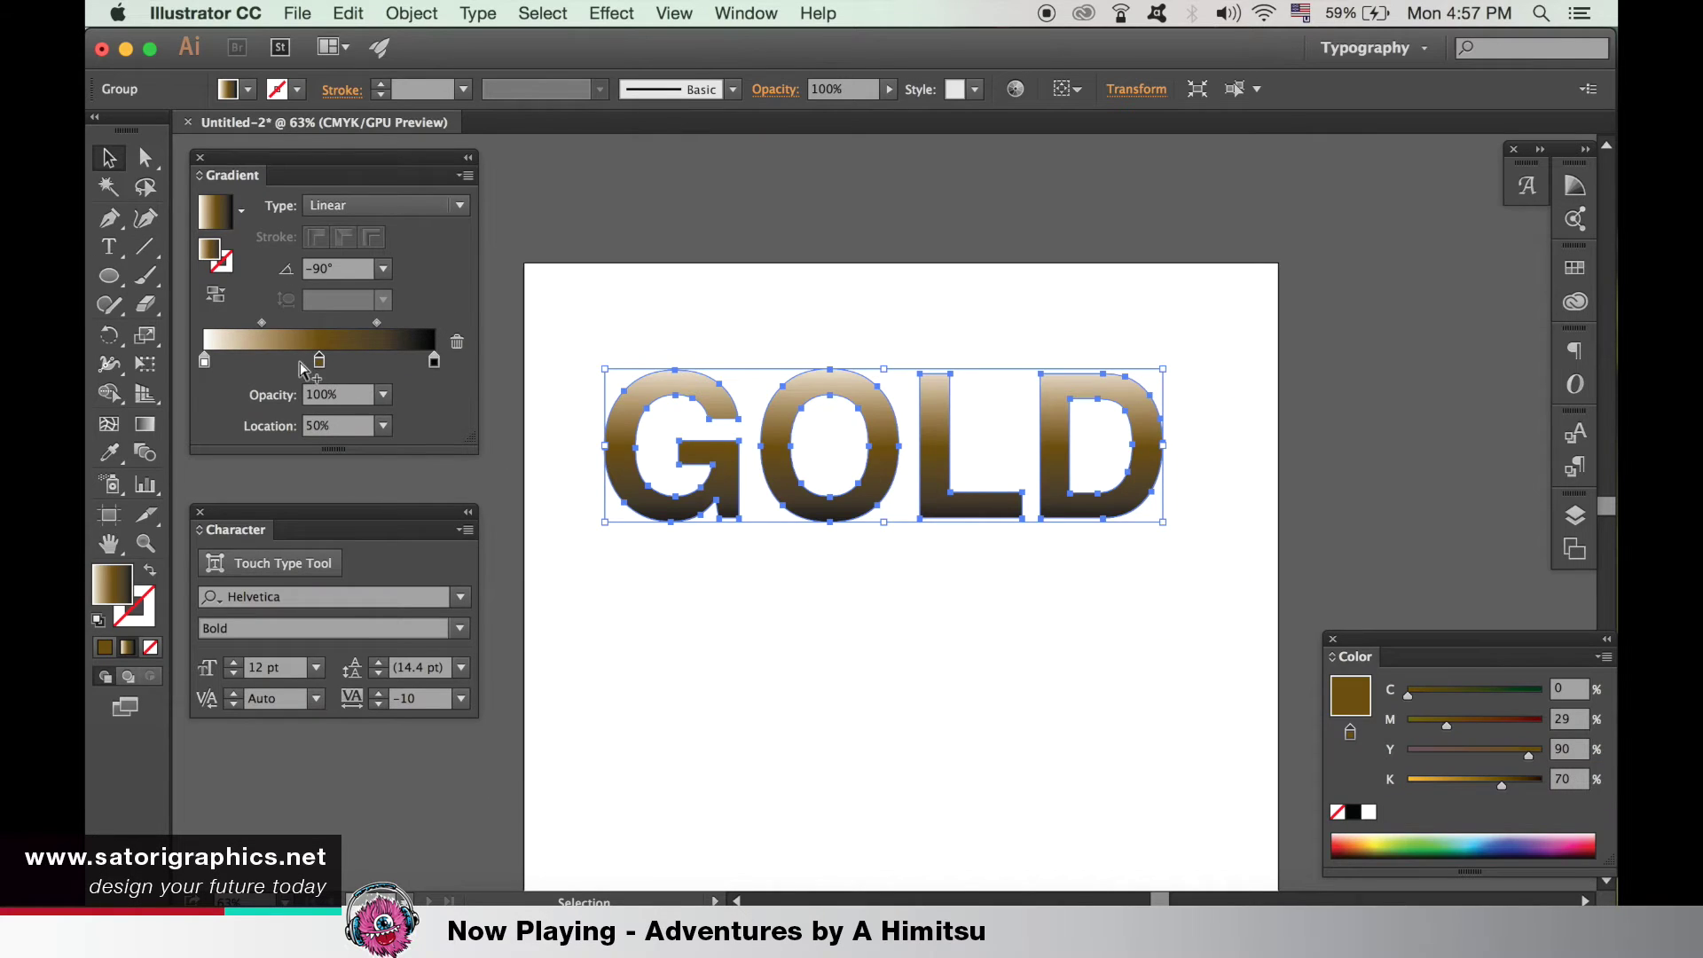
Add a pale cream stop (C0 M7 Y38 K10) just left of the gold stop
drag(317, 360, 306, 362)
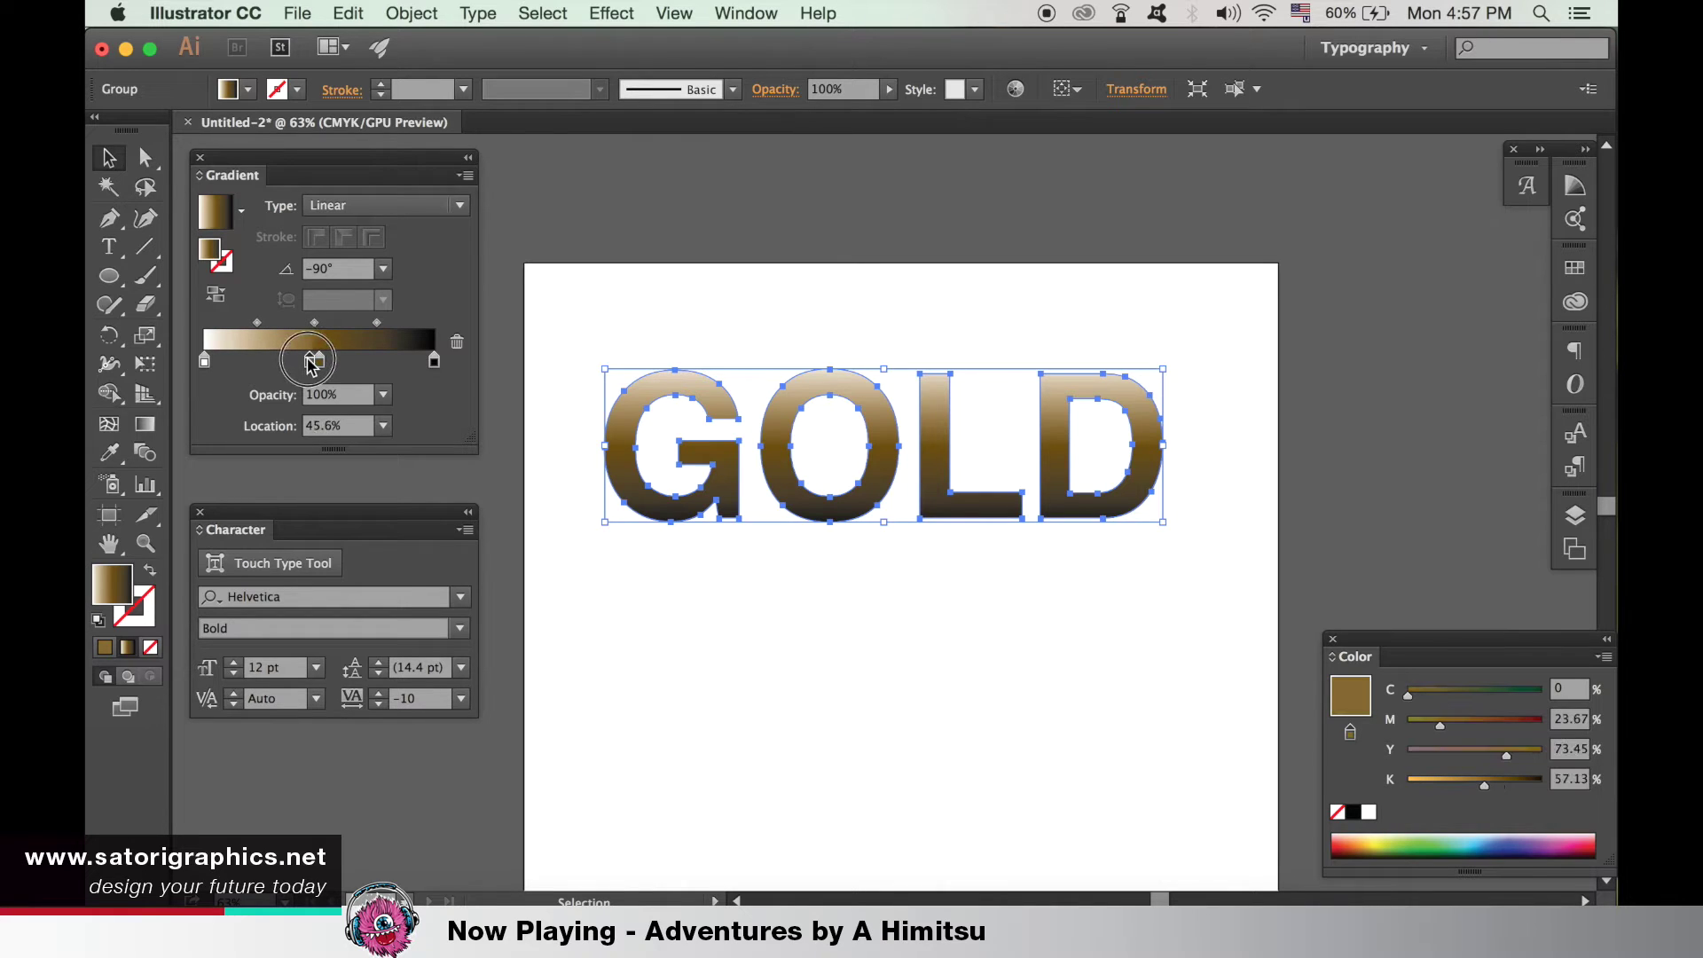
double_click(310, 364)
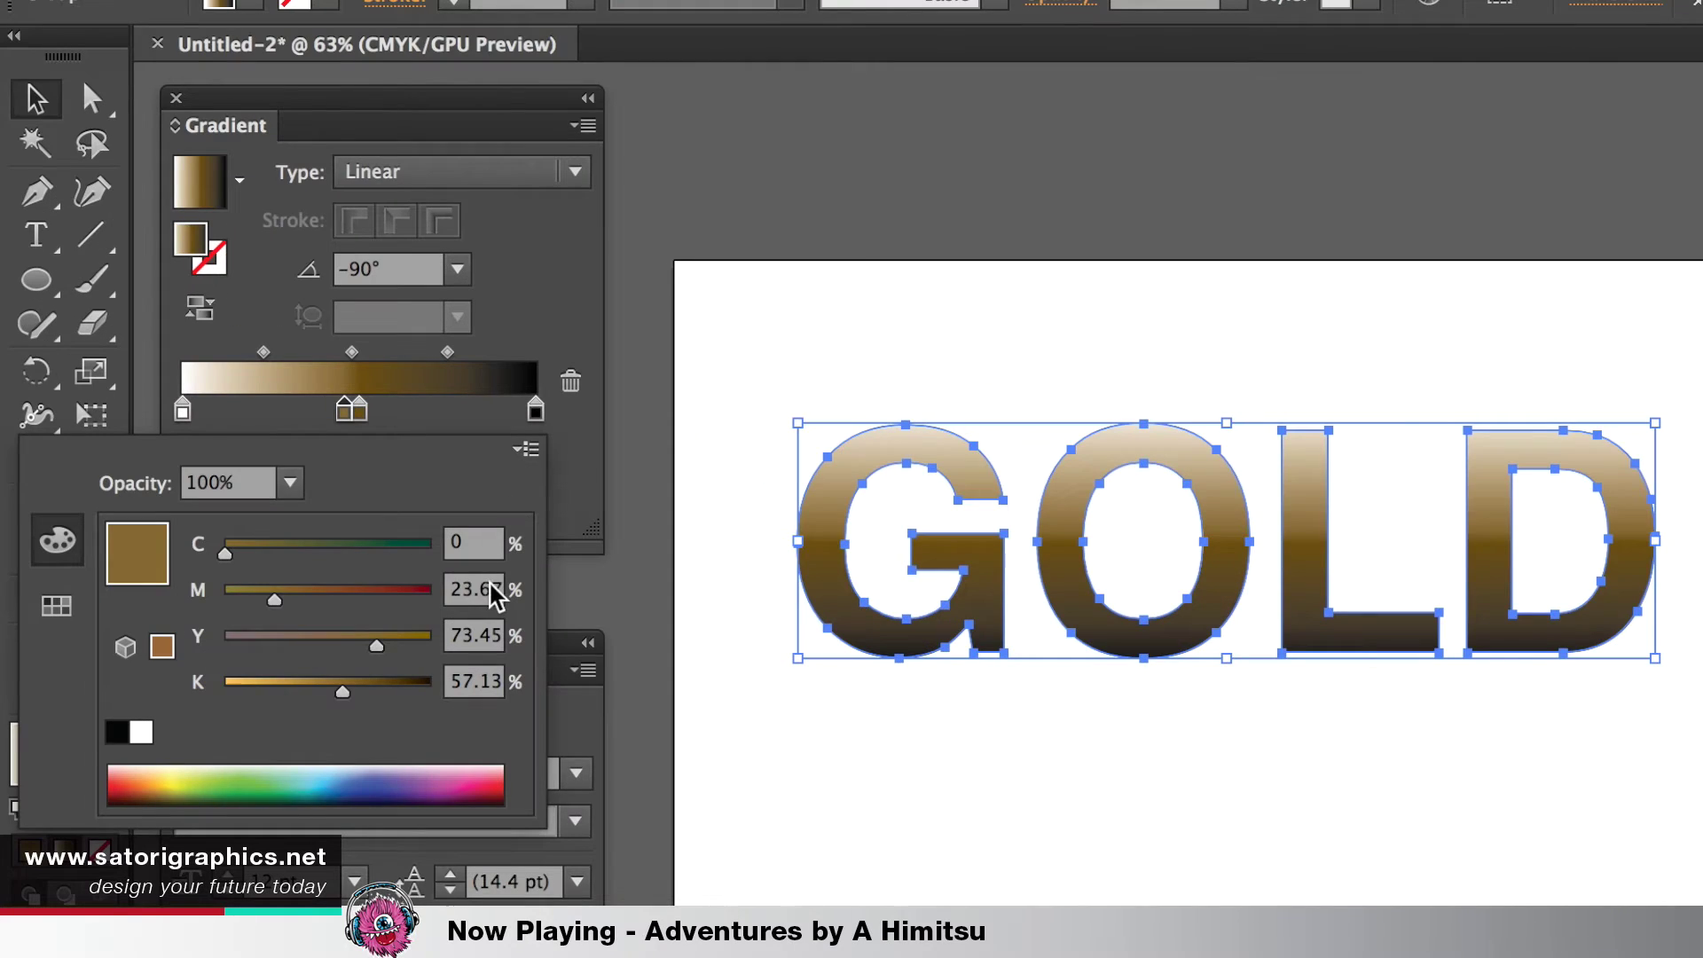
click(399, 478)
drag(488, 592, 561, 590)
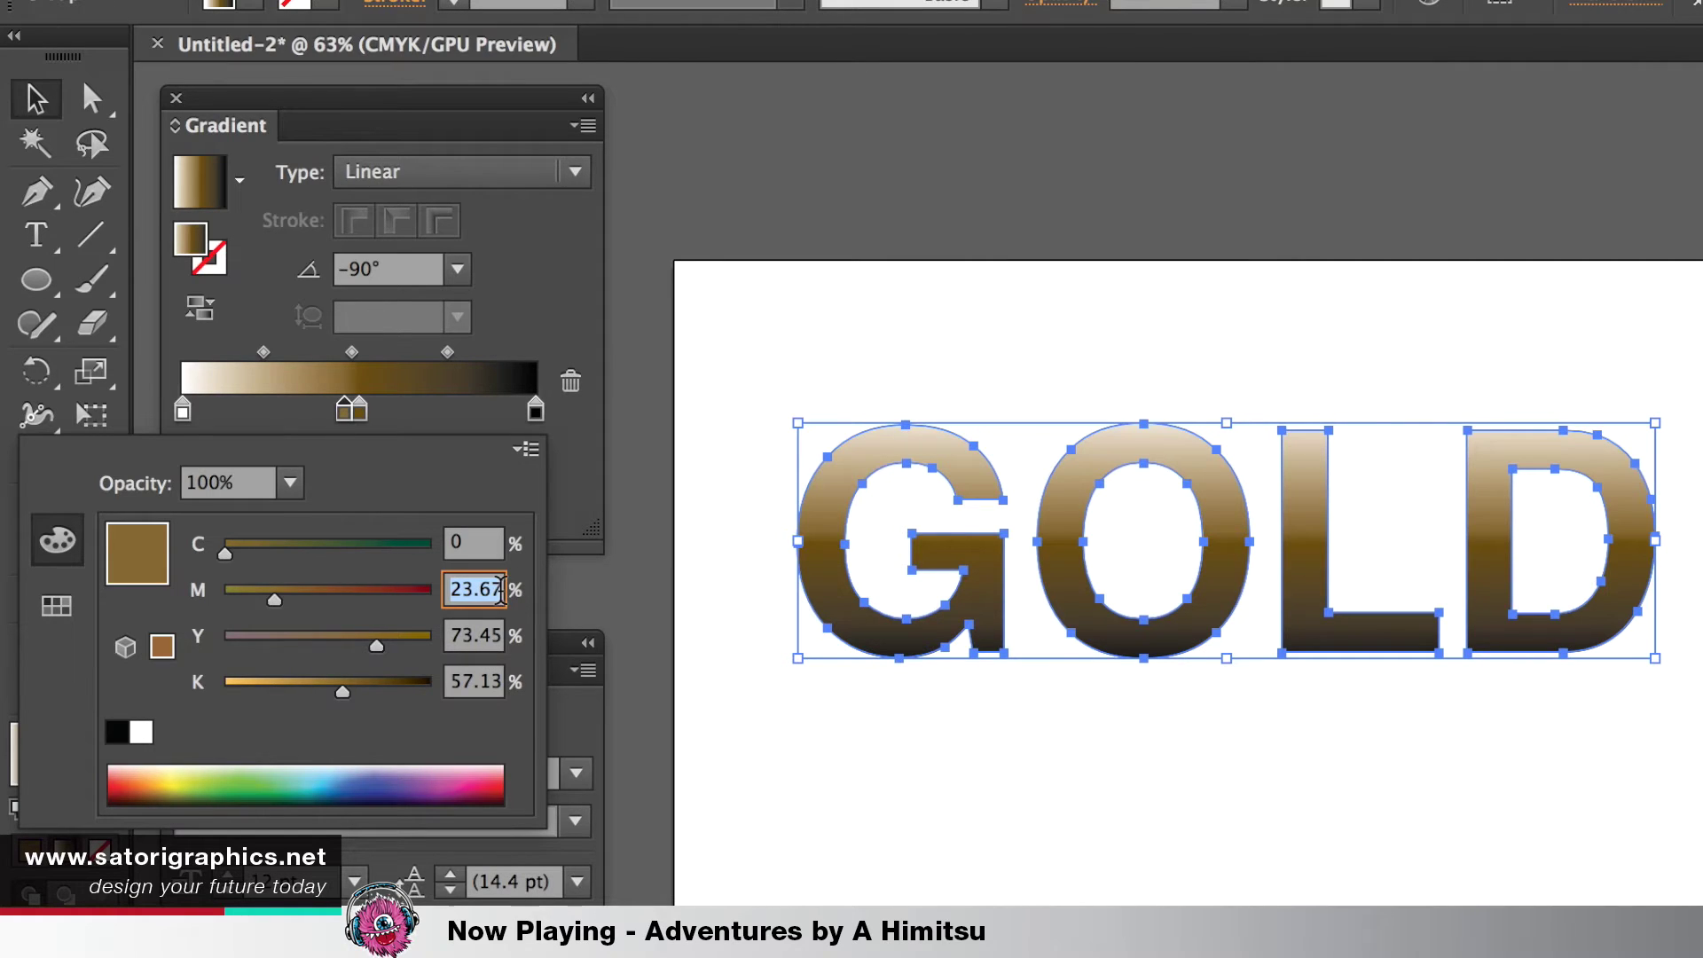
text(7)
key(Tab)
text(38)
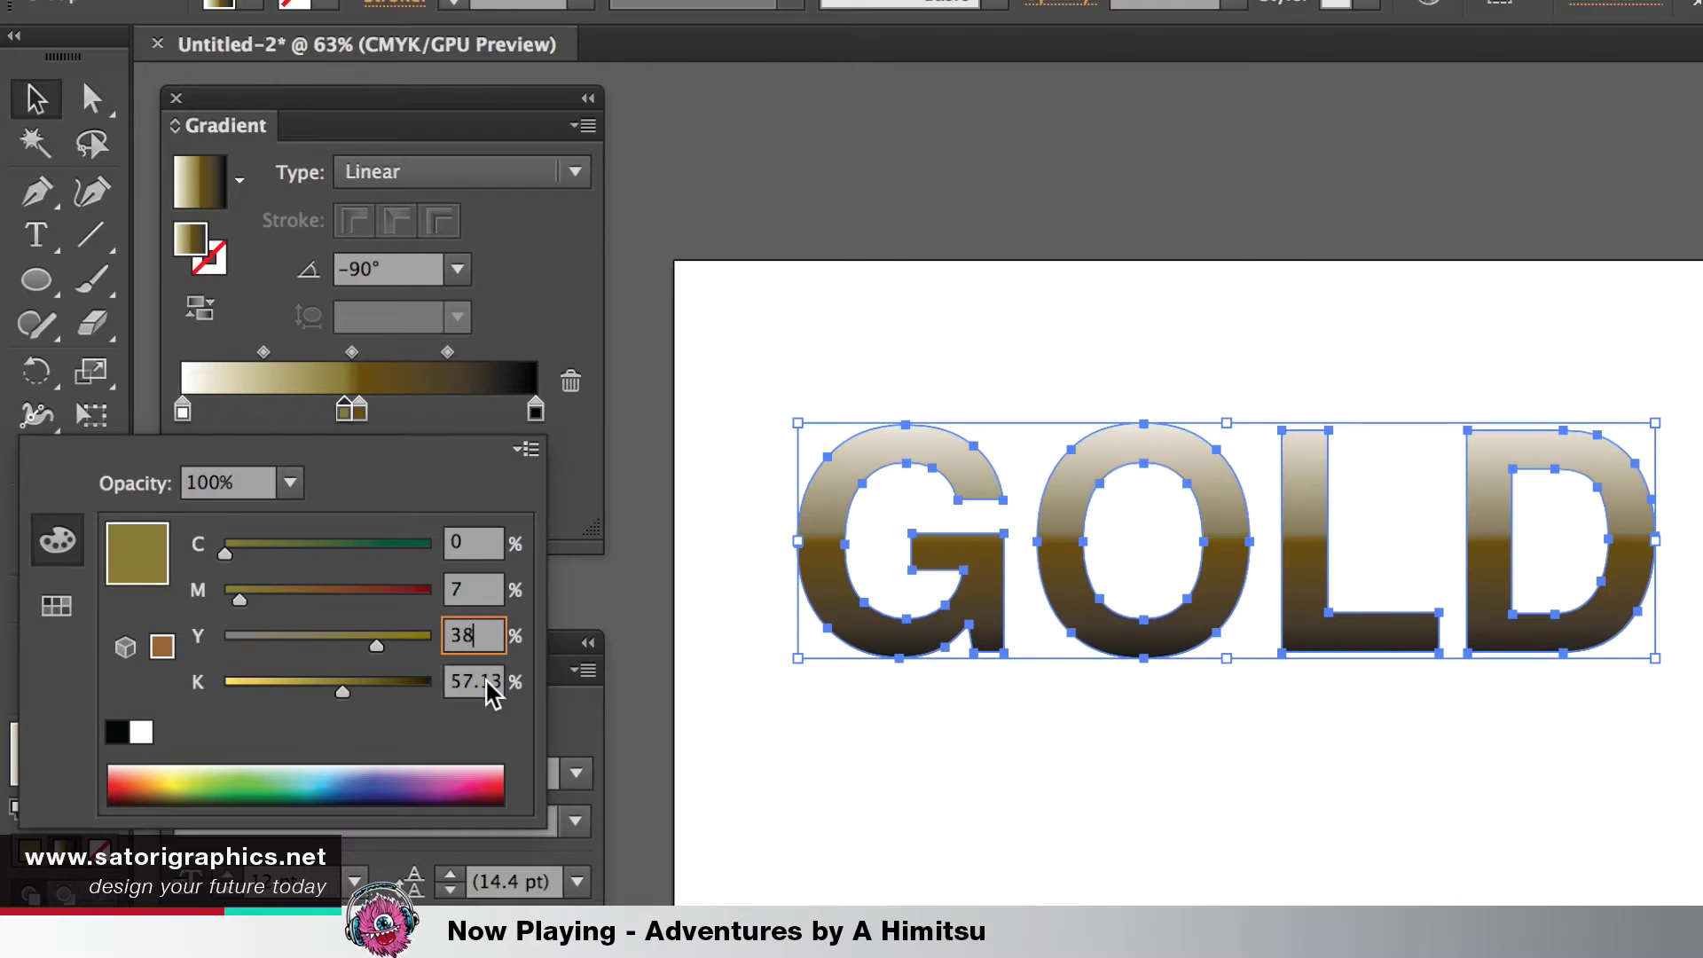
key(Tab)
text(10)
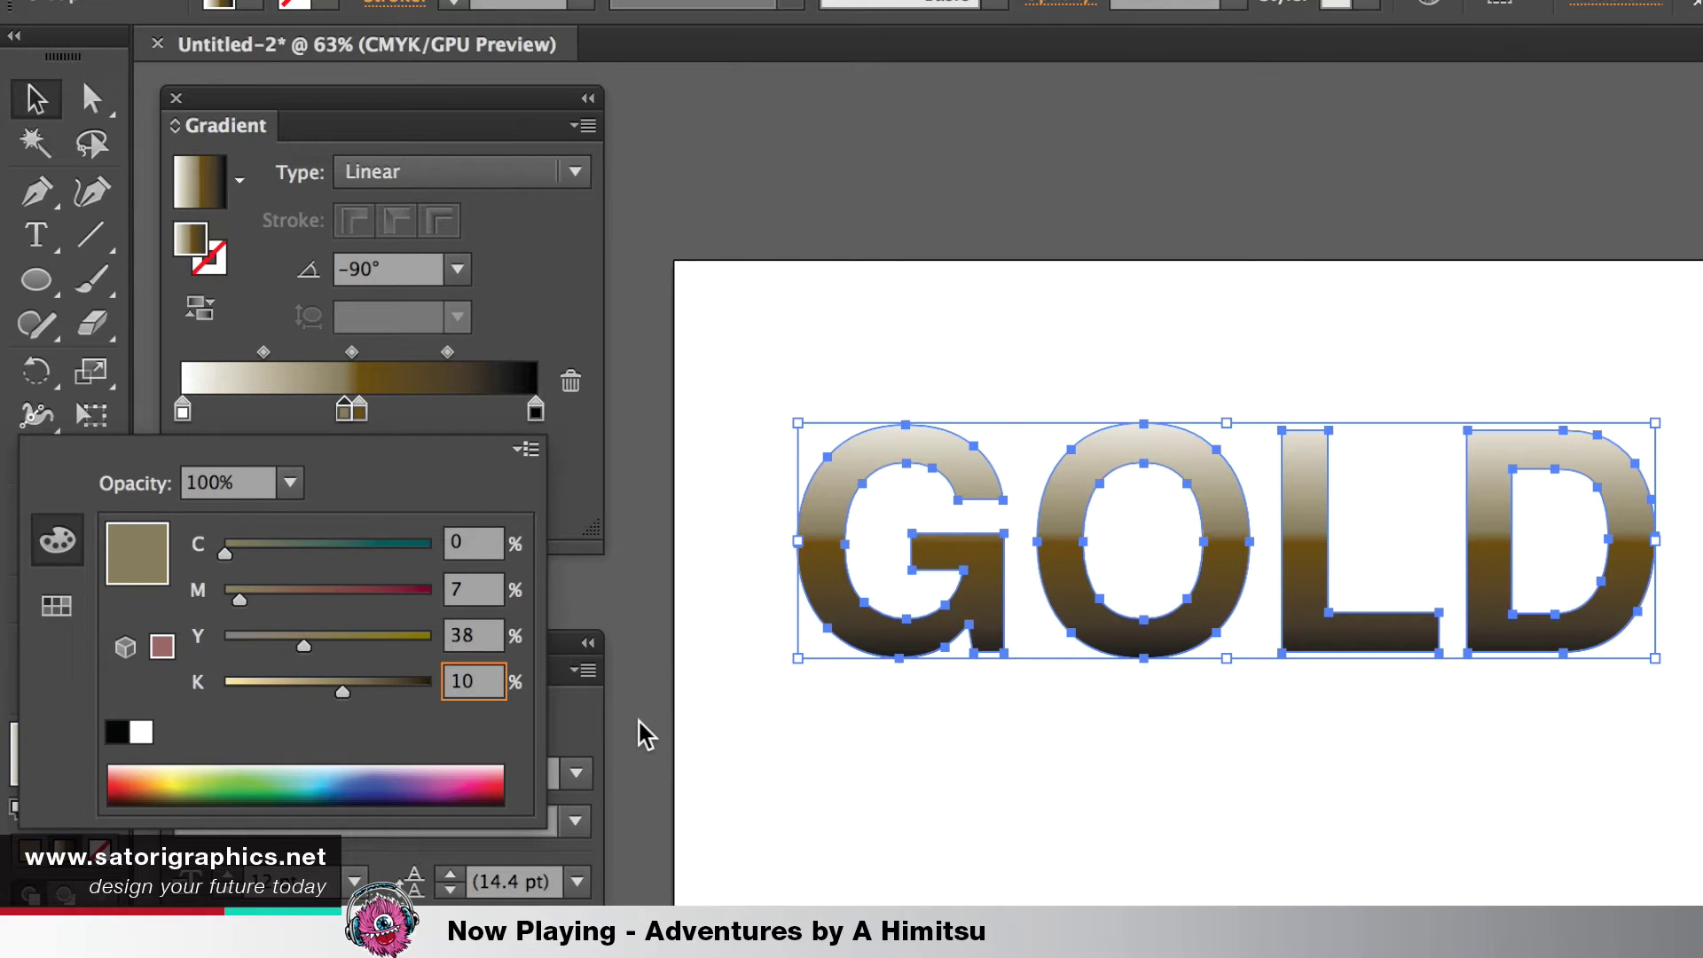
click(640, 731)
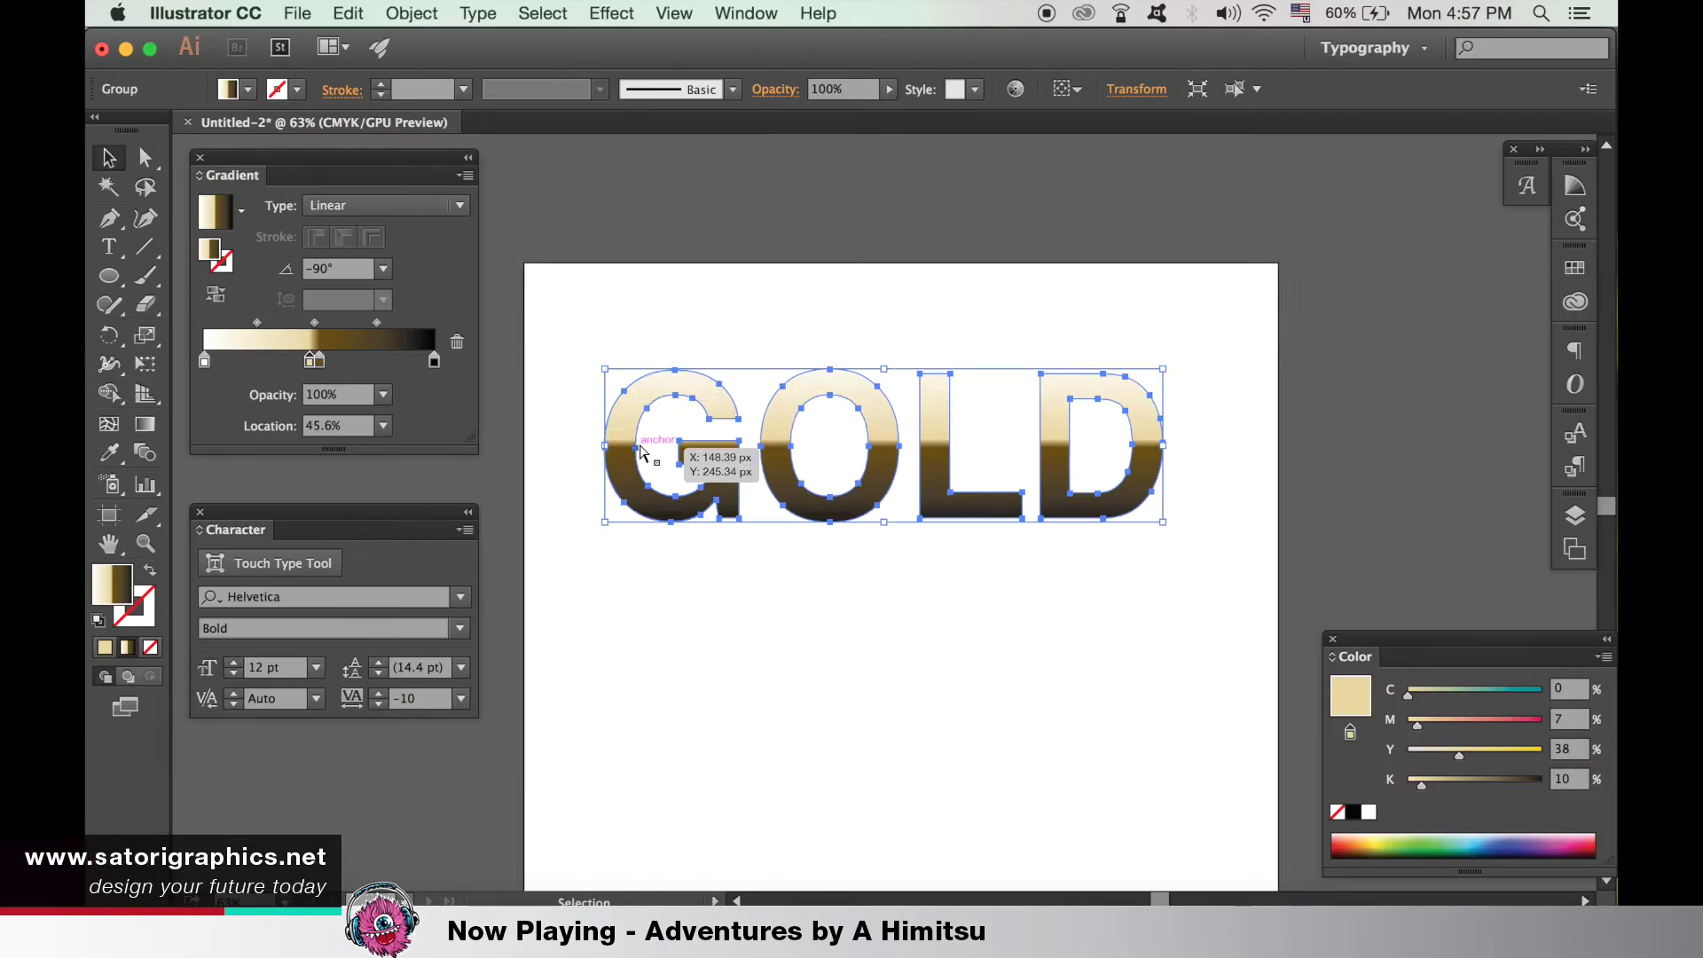
Zoom in on the lettering and shift the middle break to about 43%
key(ctrl+plus)
key(ctrl+plus)
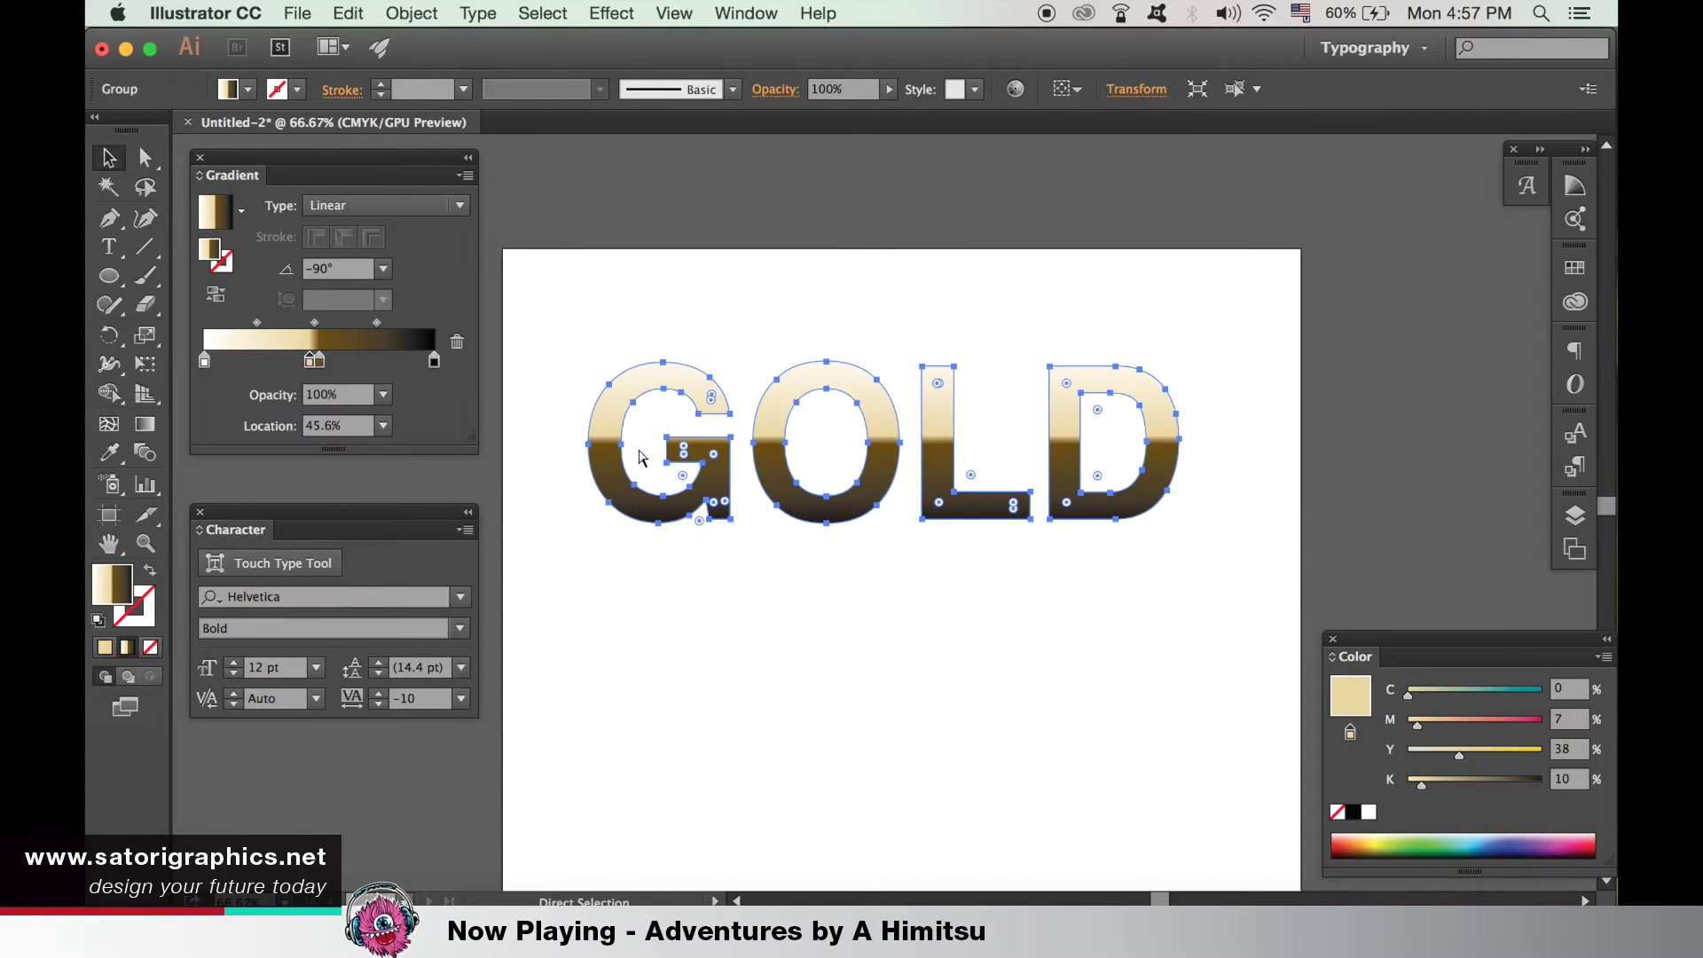
drag(830, 564, 847, 533)
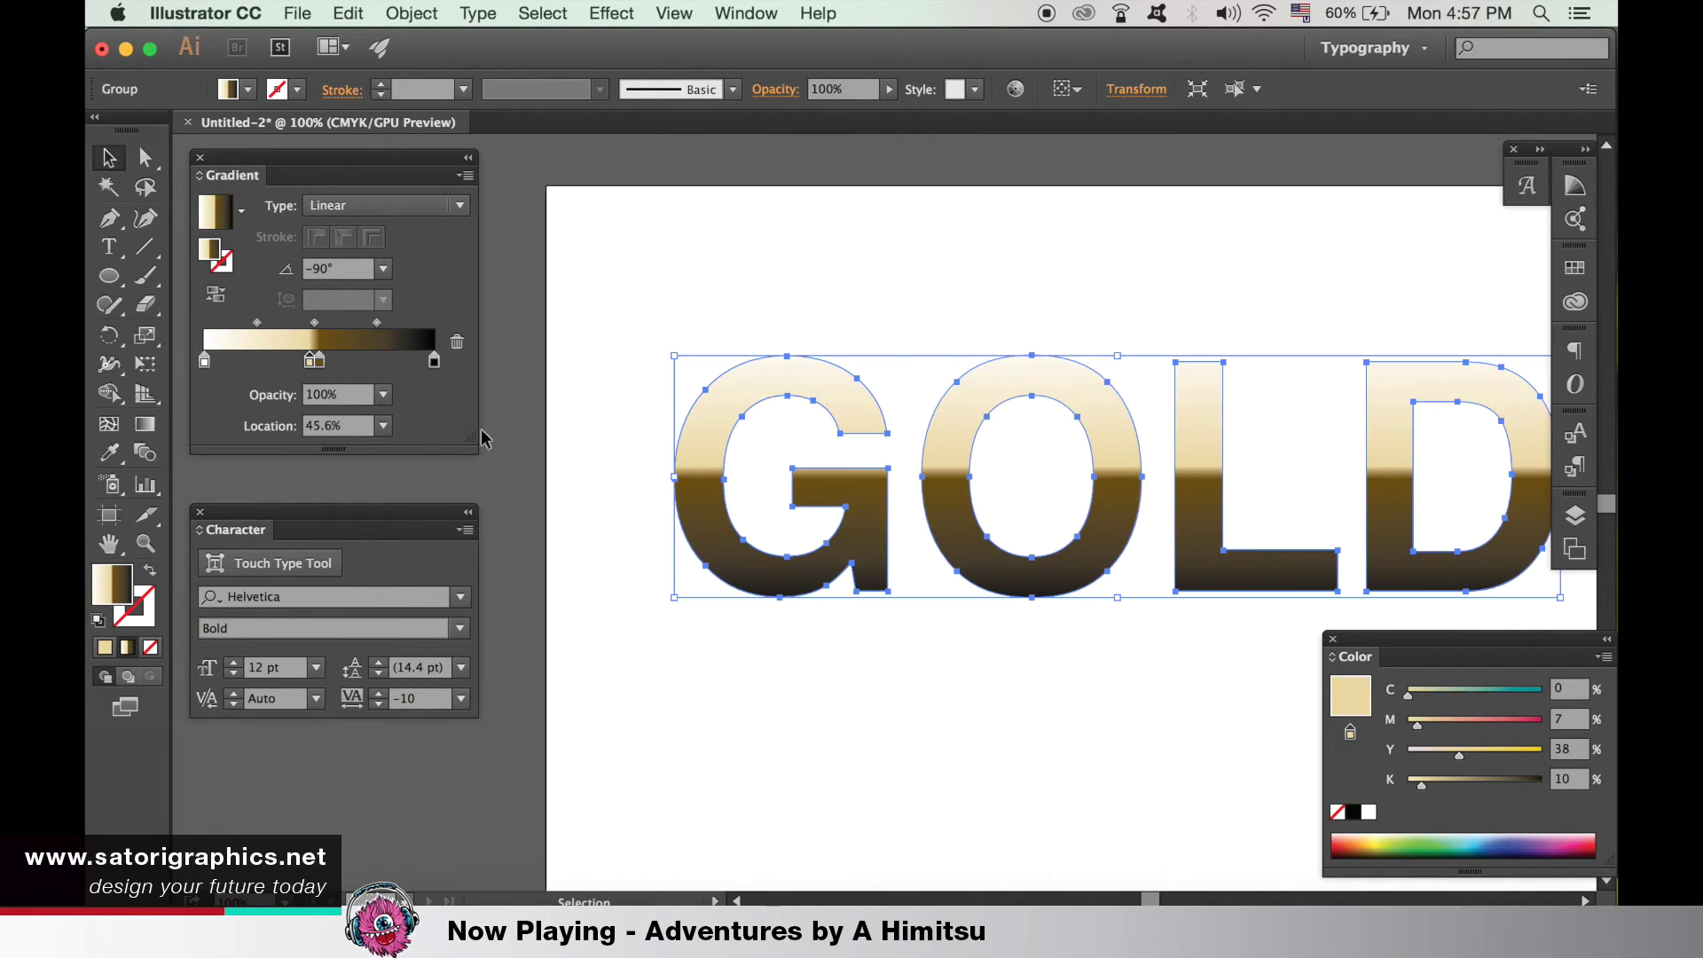
drag(310, 359, 304, 363)
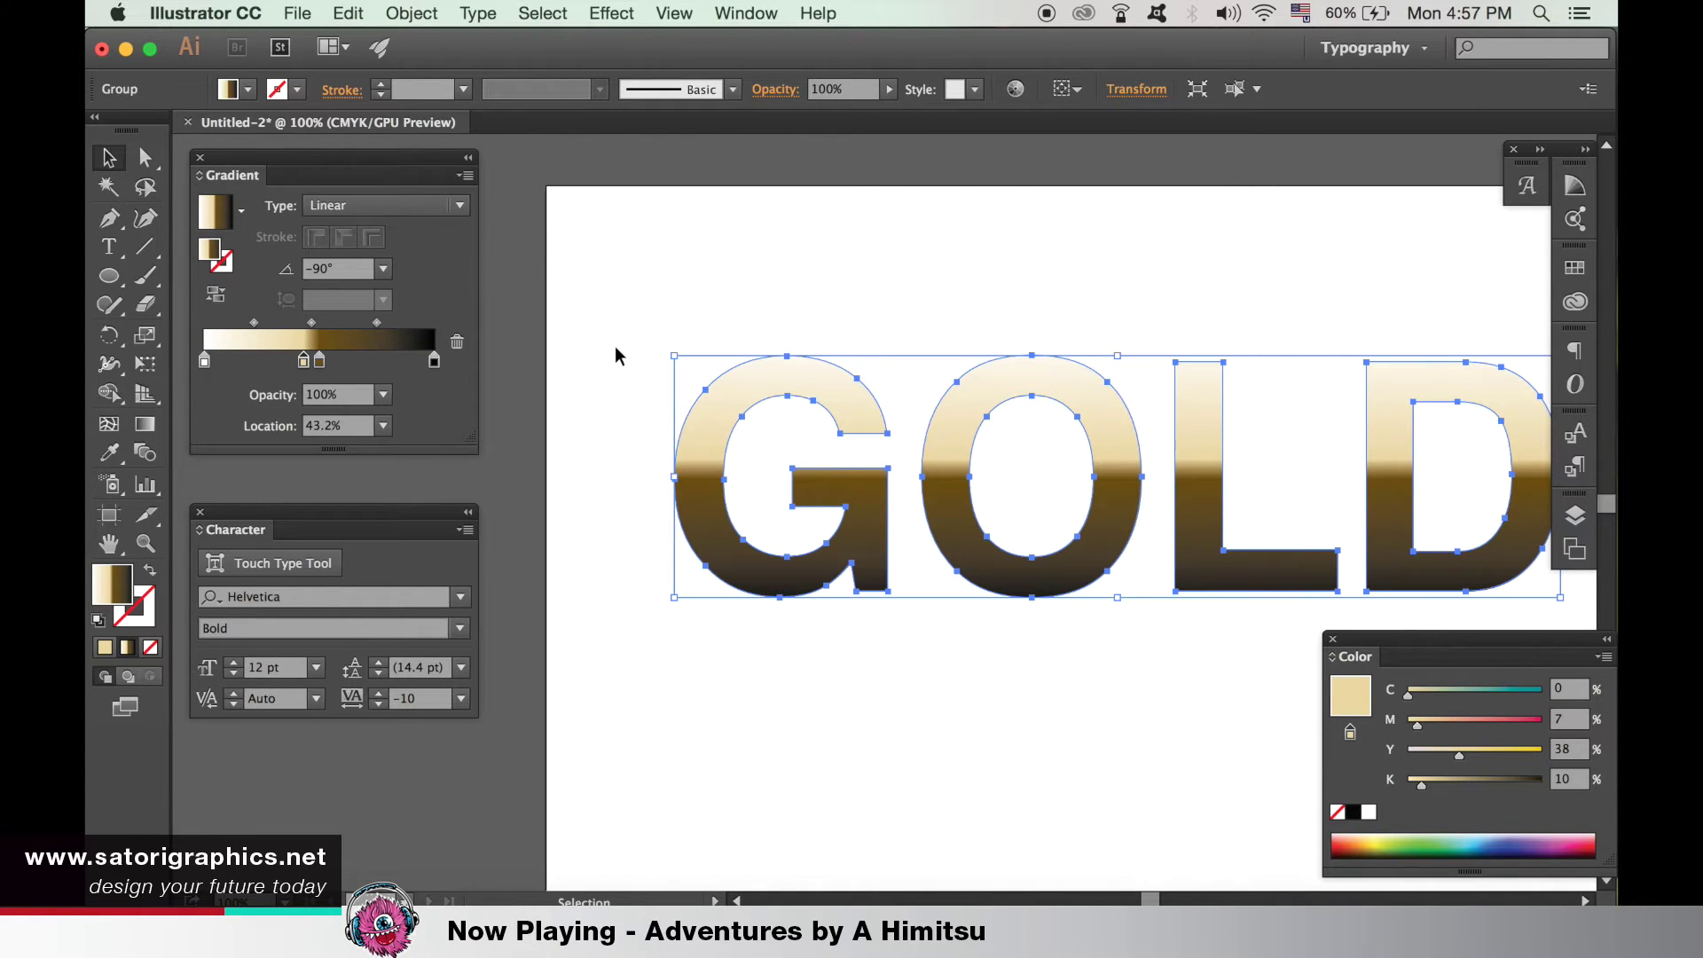
click(590, 354)
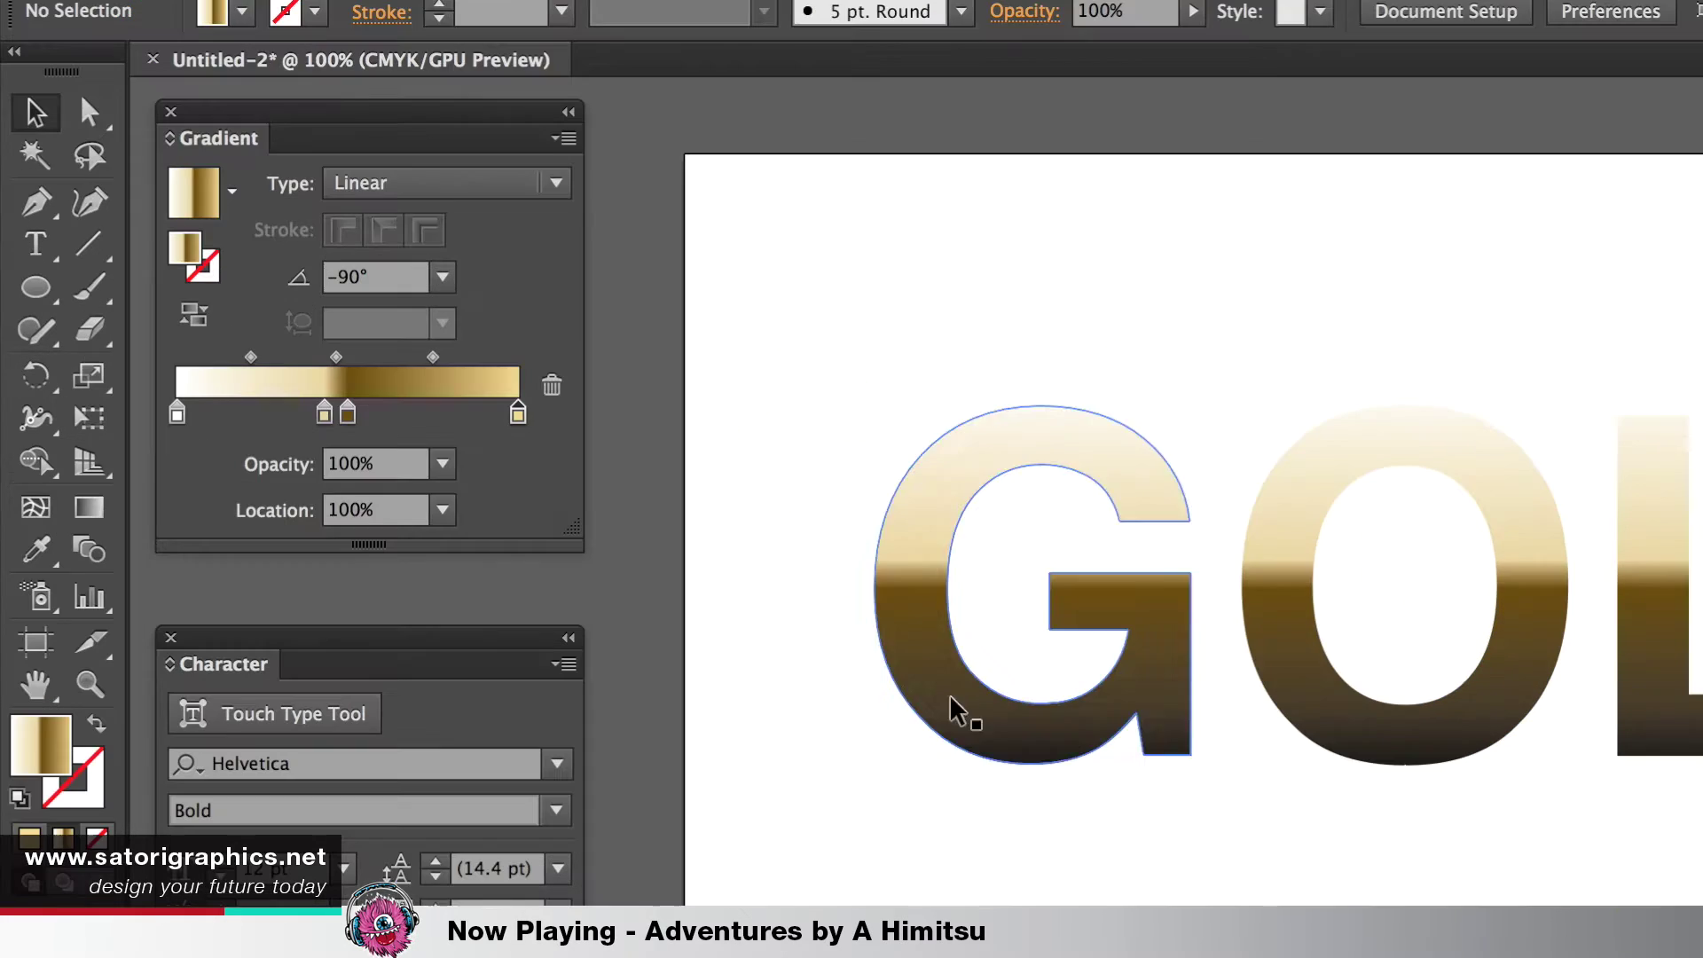
Recolour the black gradient end to pale gold C0 M8 Y50 K5 in CMYK mode
click(687, 546)
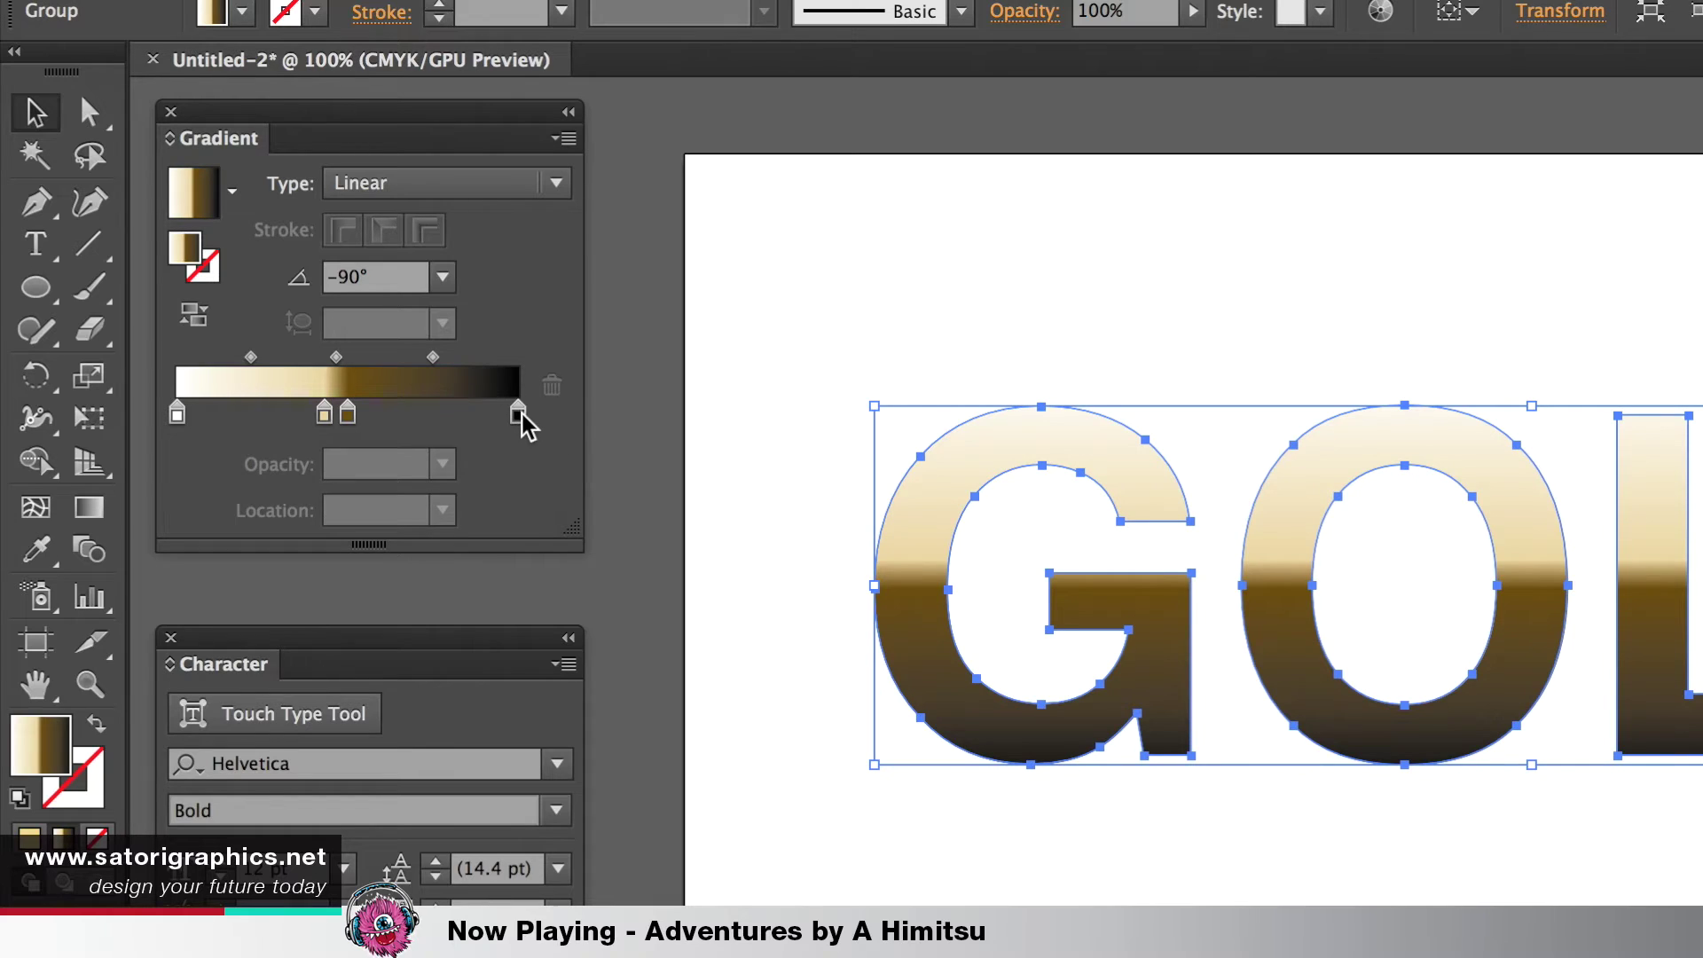
double_click(517, 414)
click(510, 453)
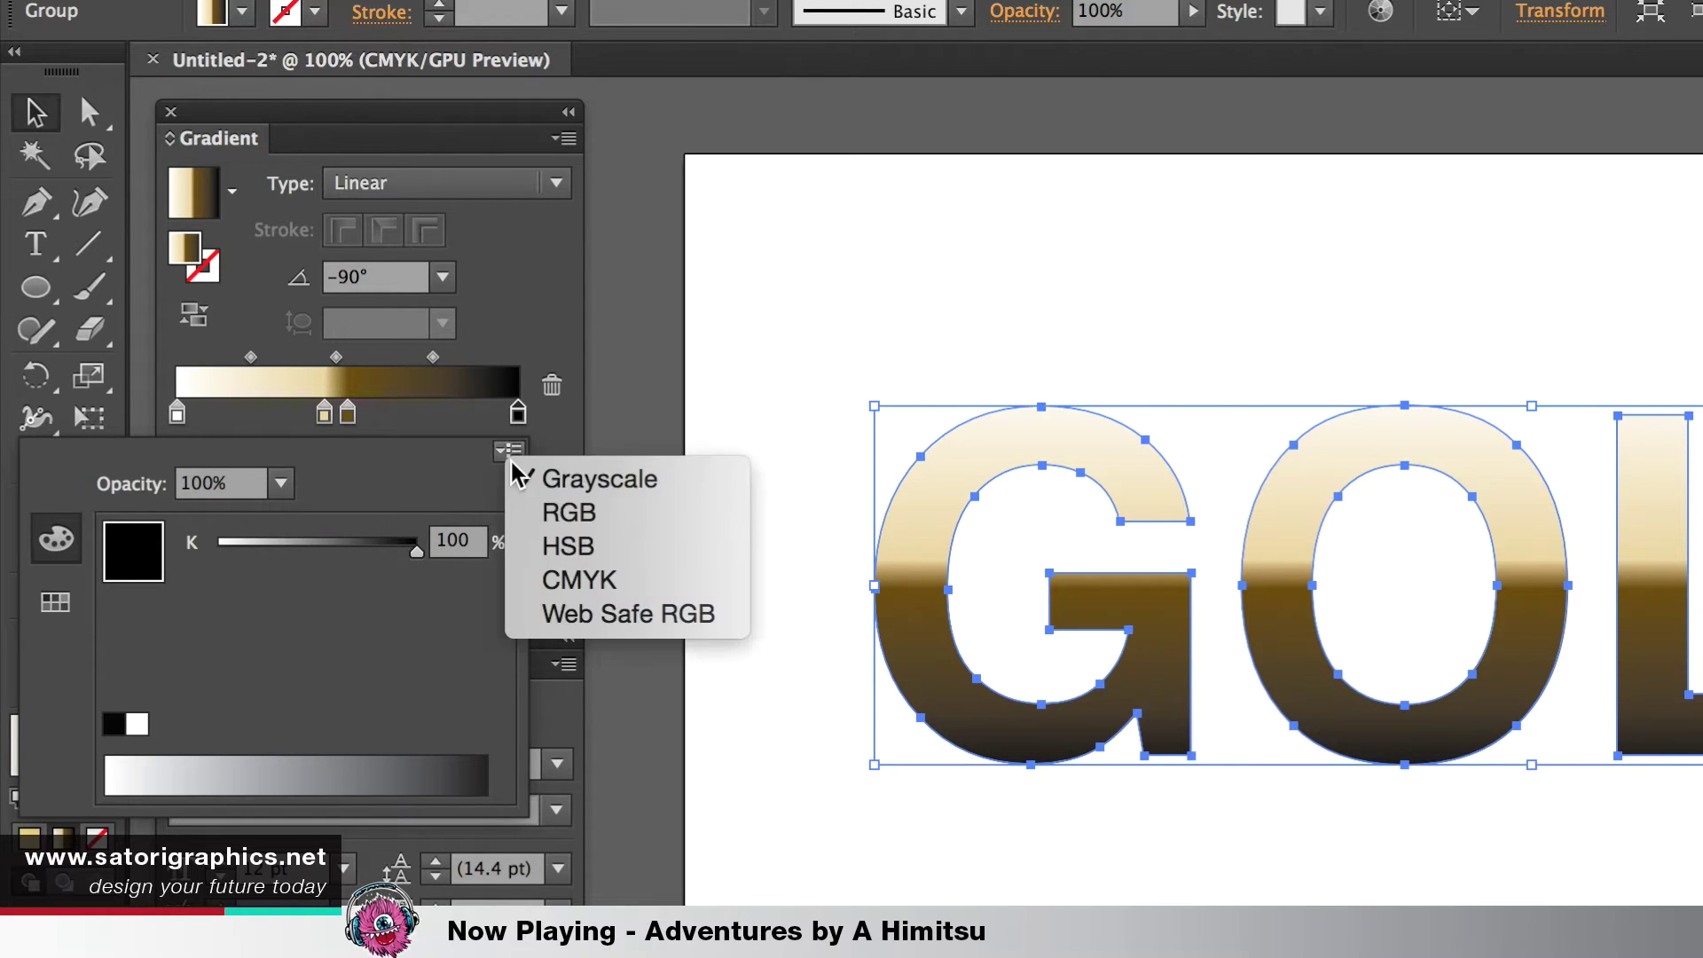
click(562, 580)
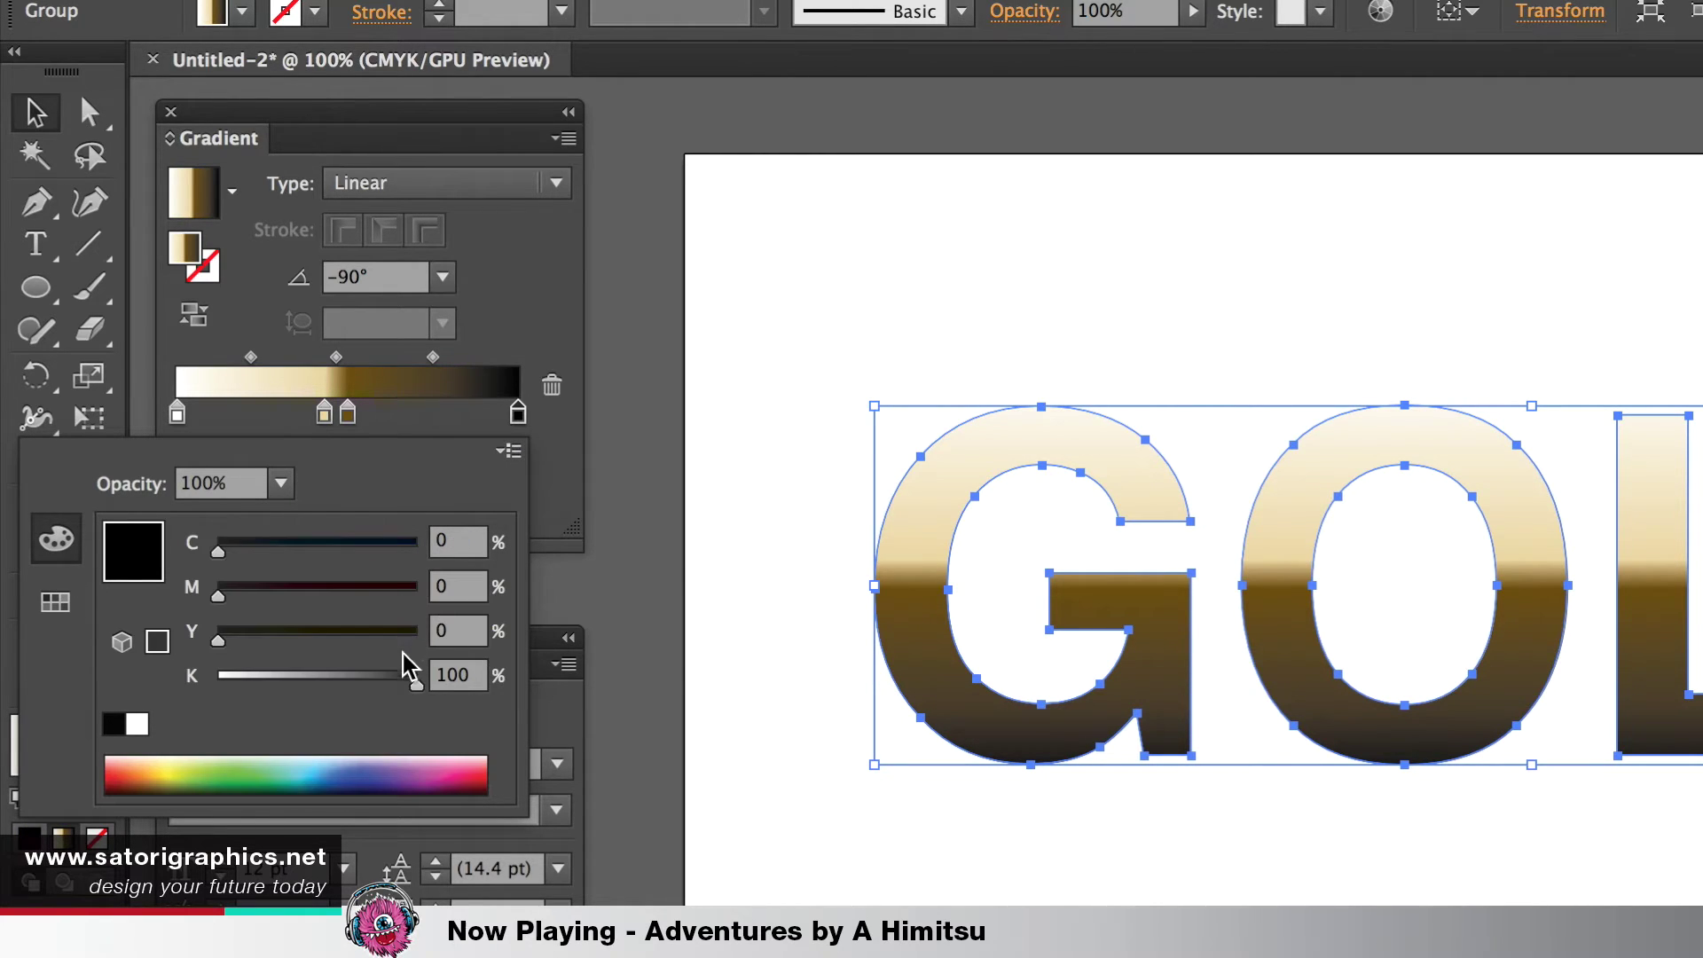
click(464, 587)
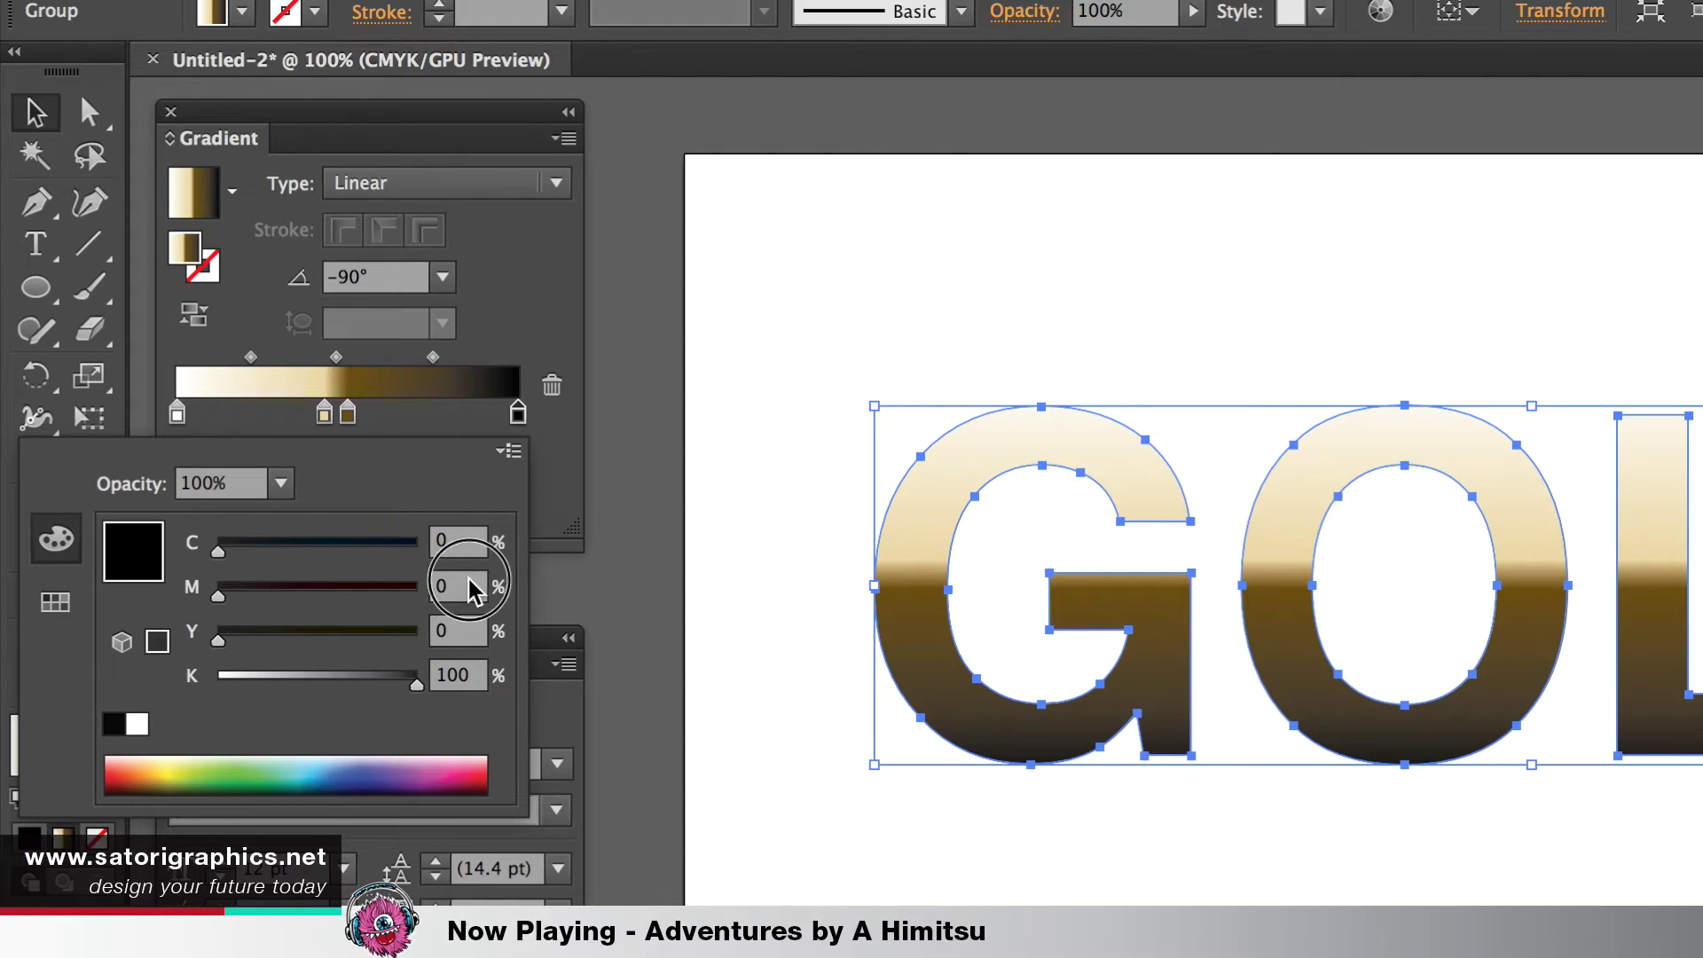
text(8)
key(Tab)
text(50)
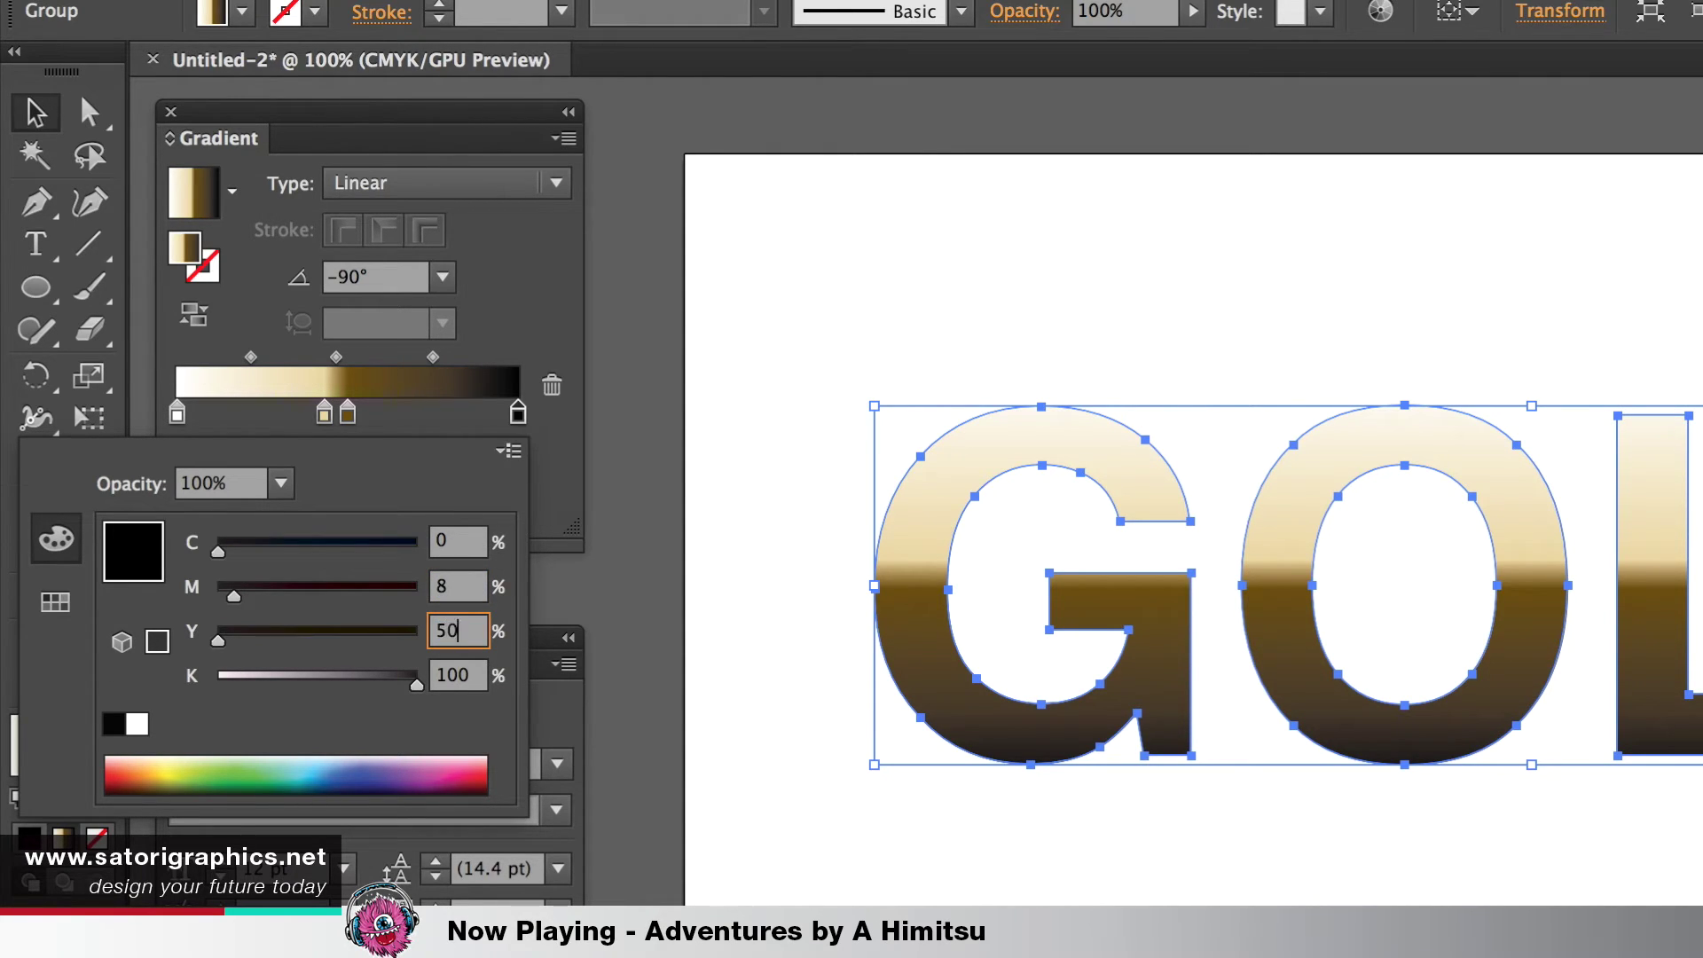
key(Tab)
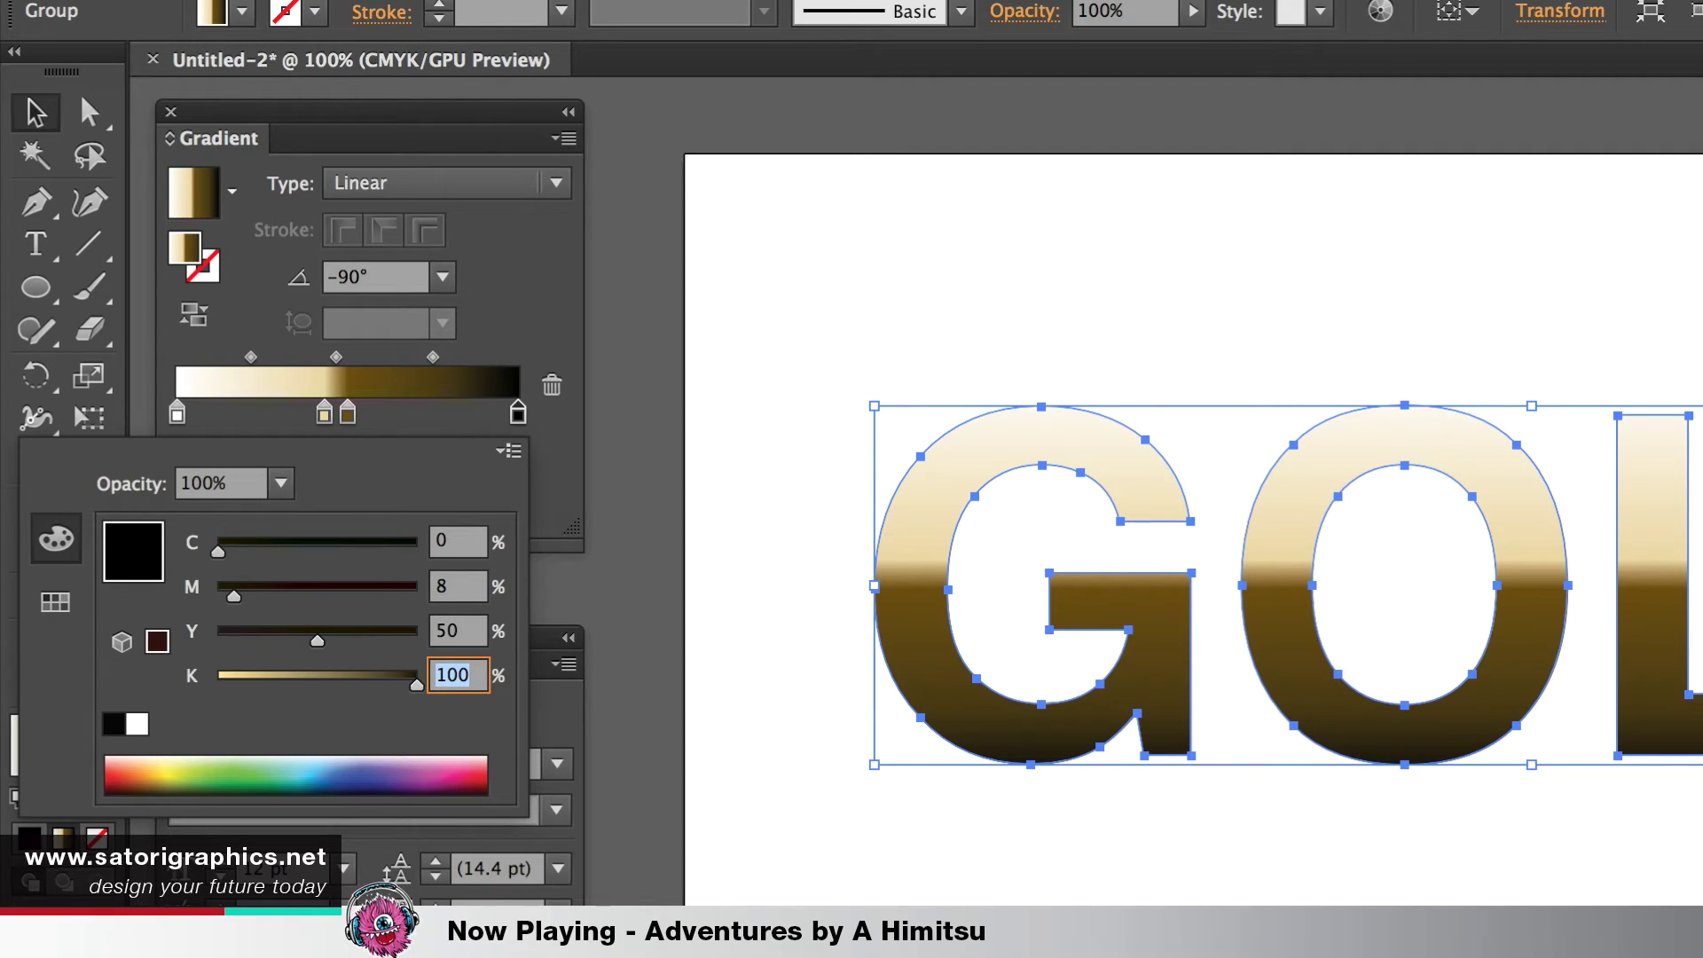
text(5)
key(Return)
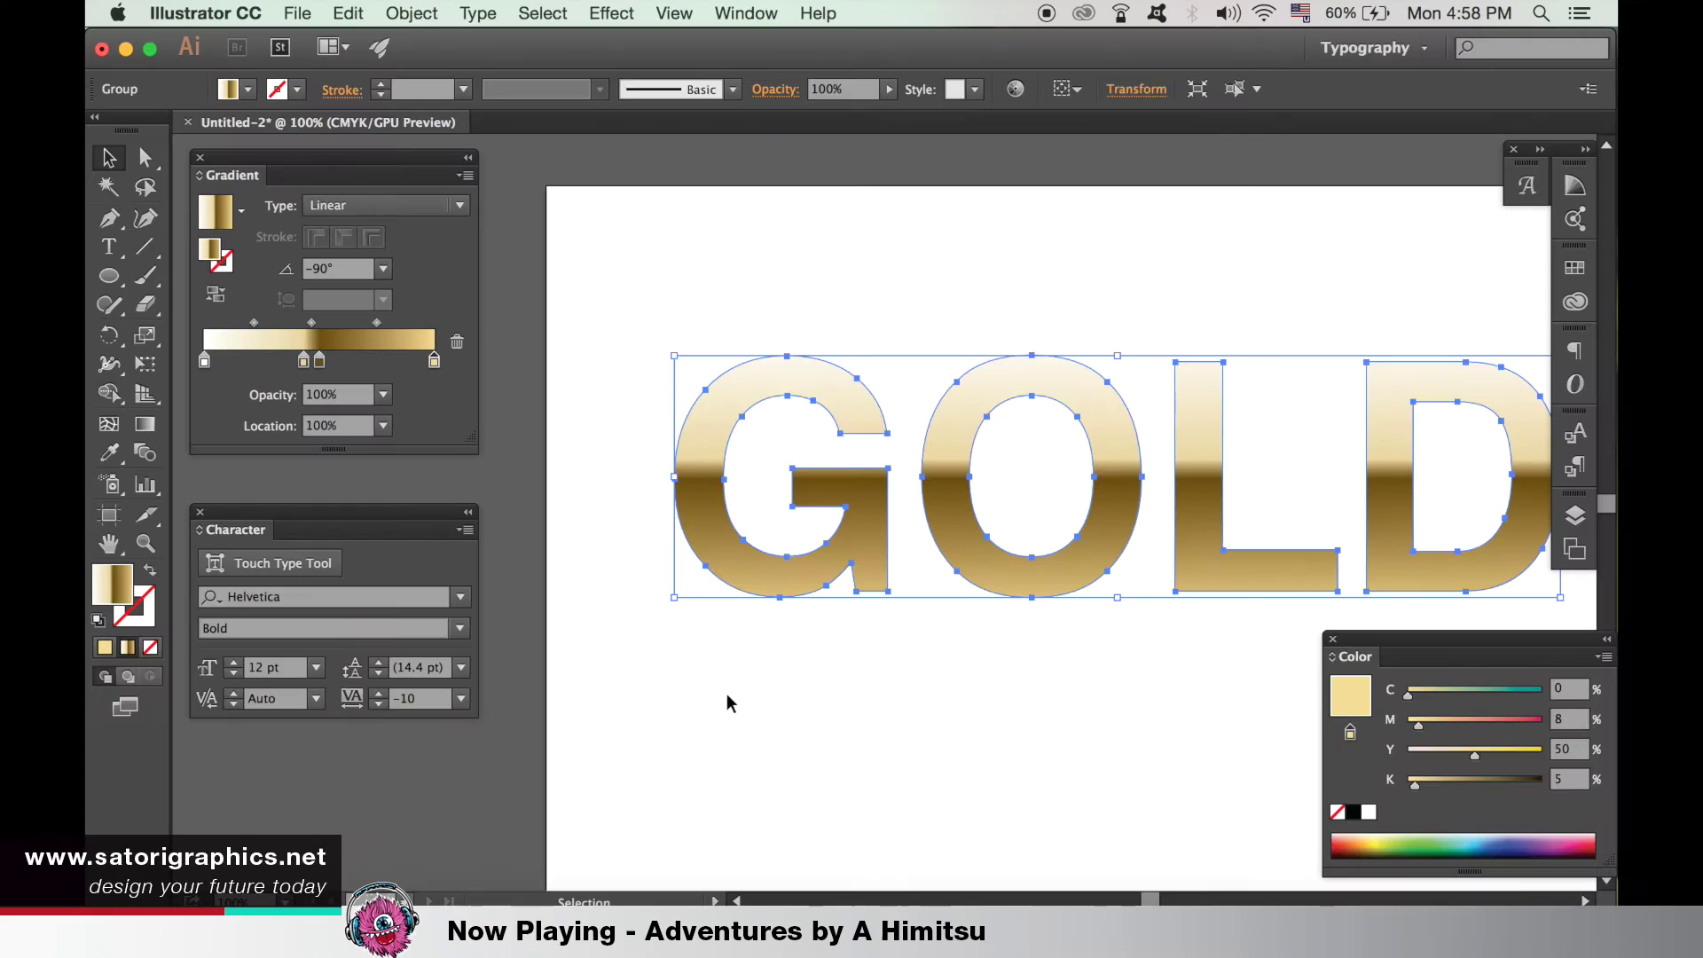
click(741, 695)
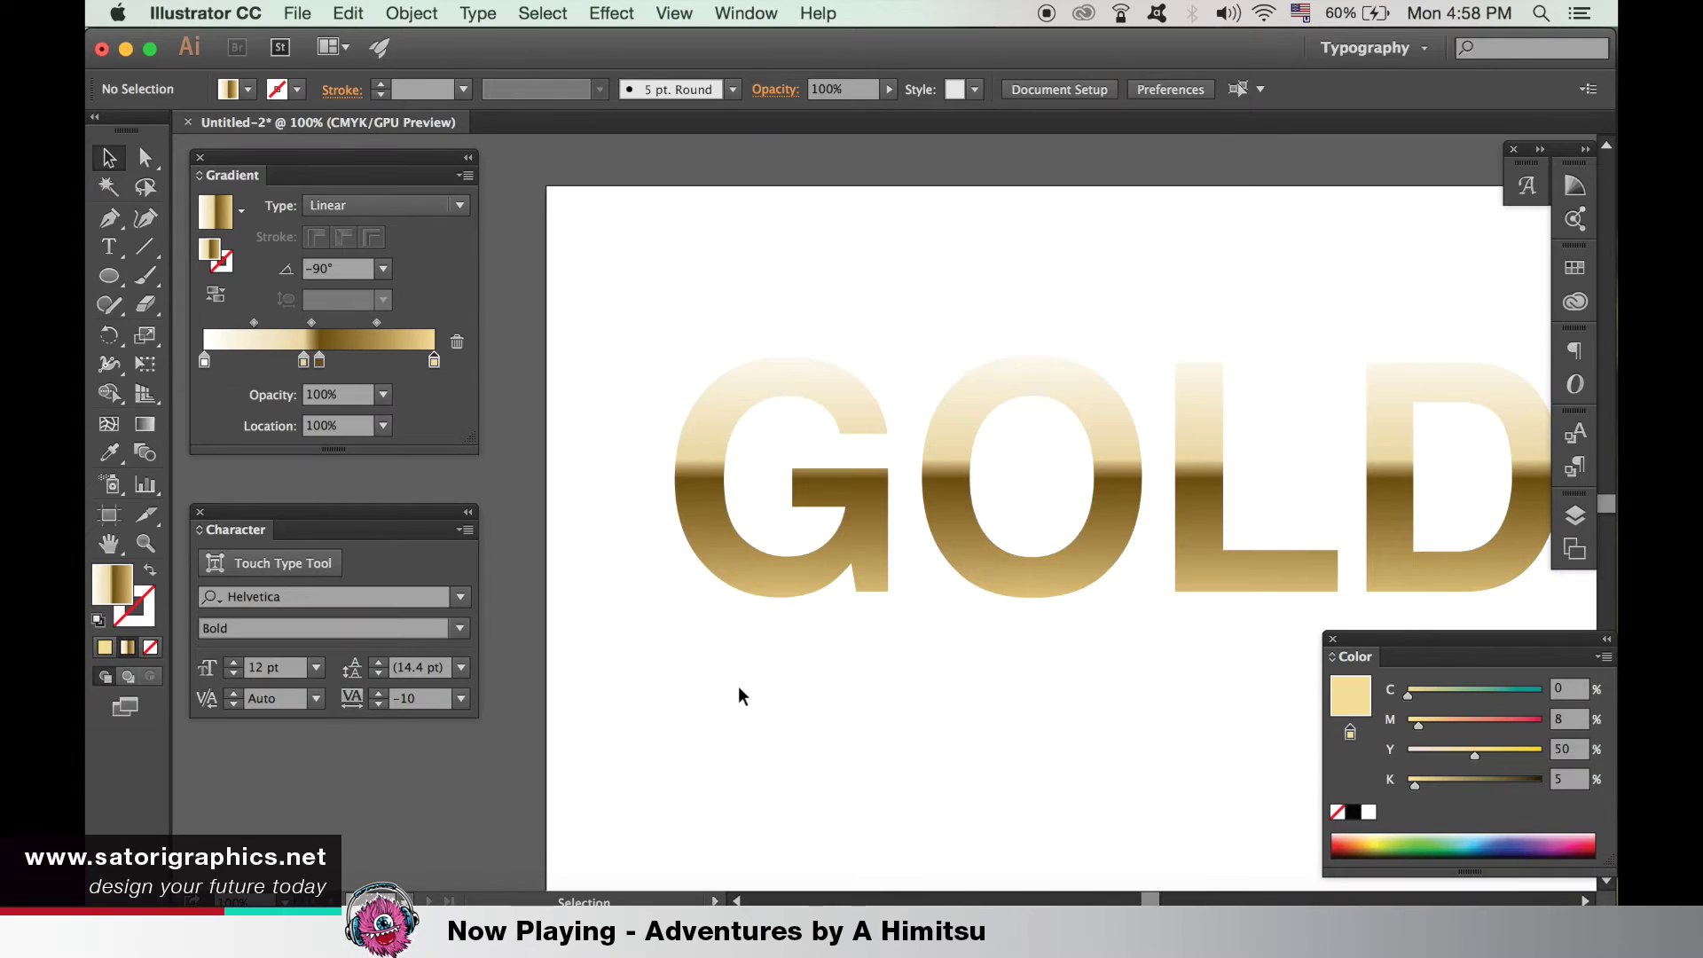
Zoom out, set the dark rectangle behind the text, and reselect the GOLD group
key(super+minus)
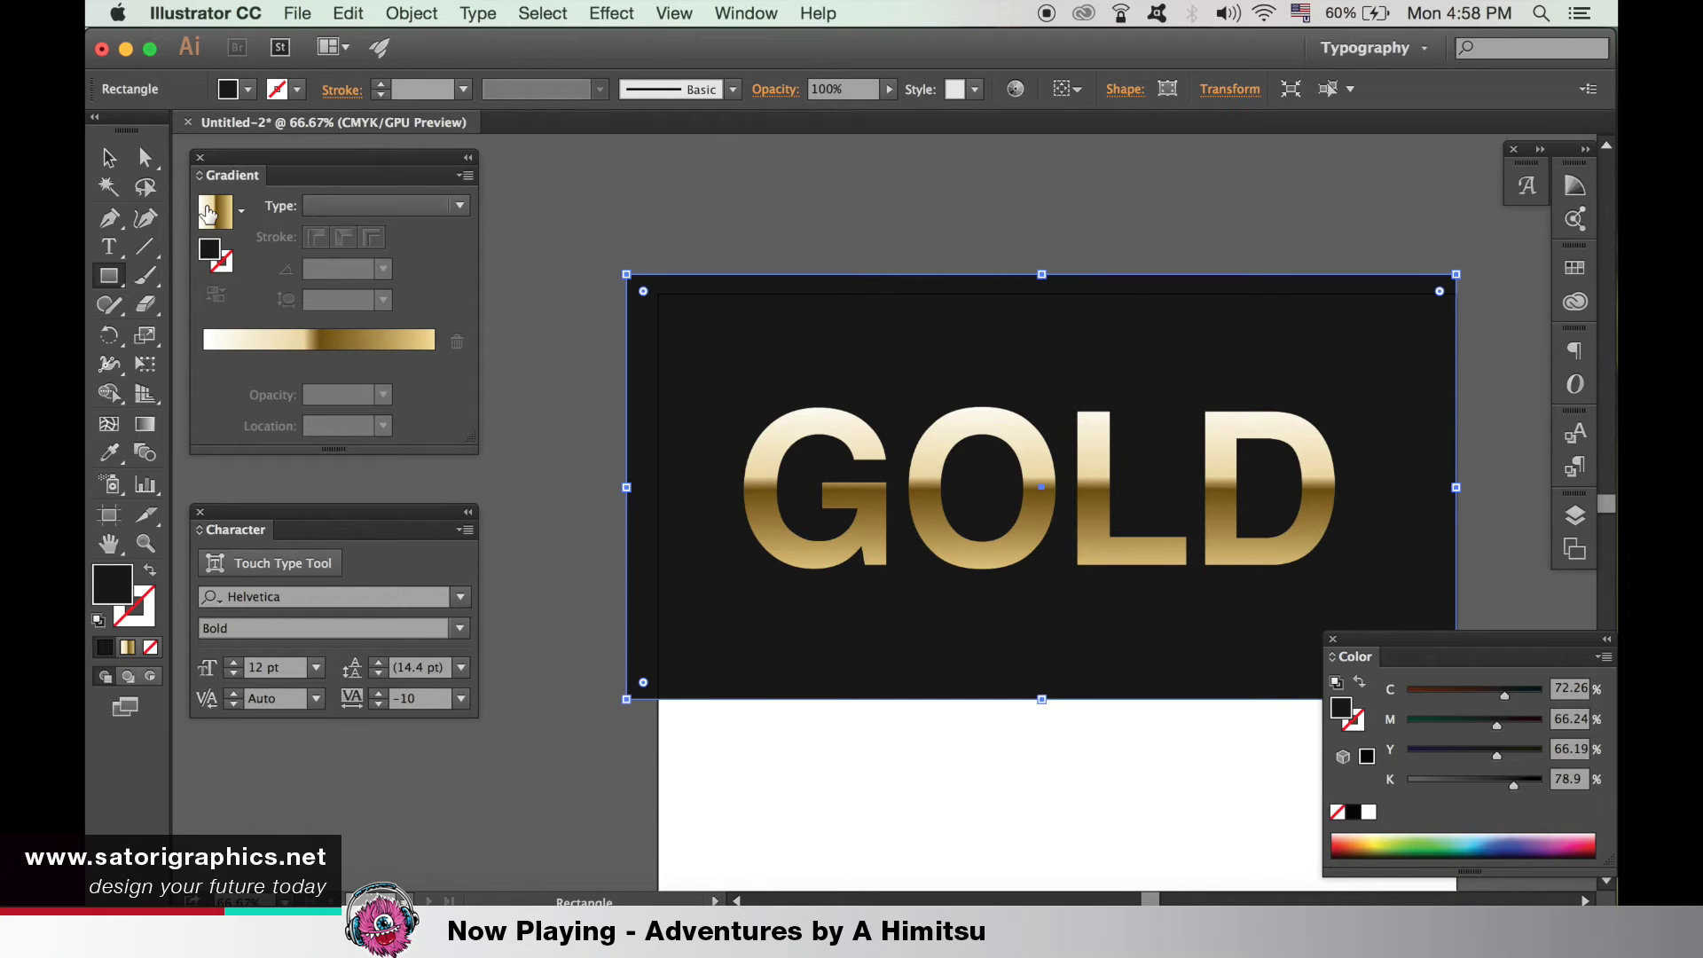
key(v)
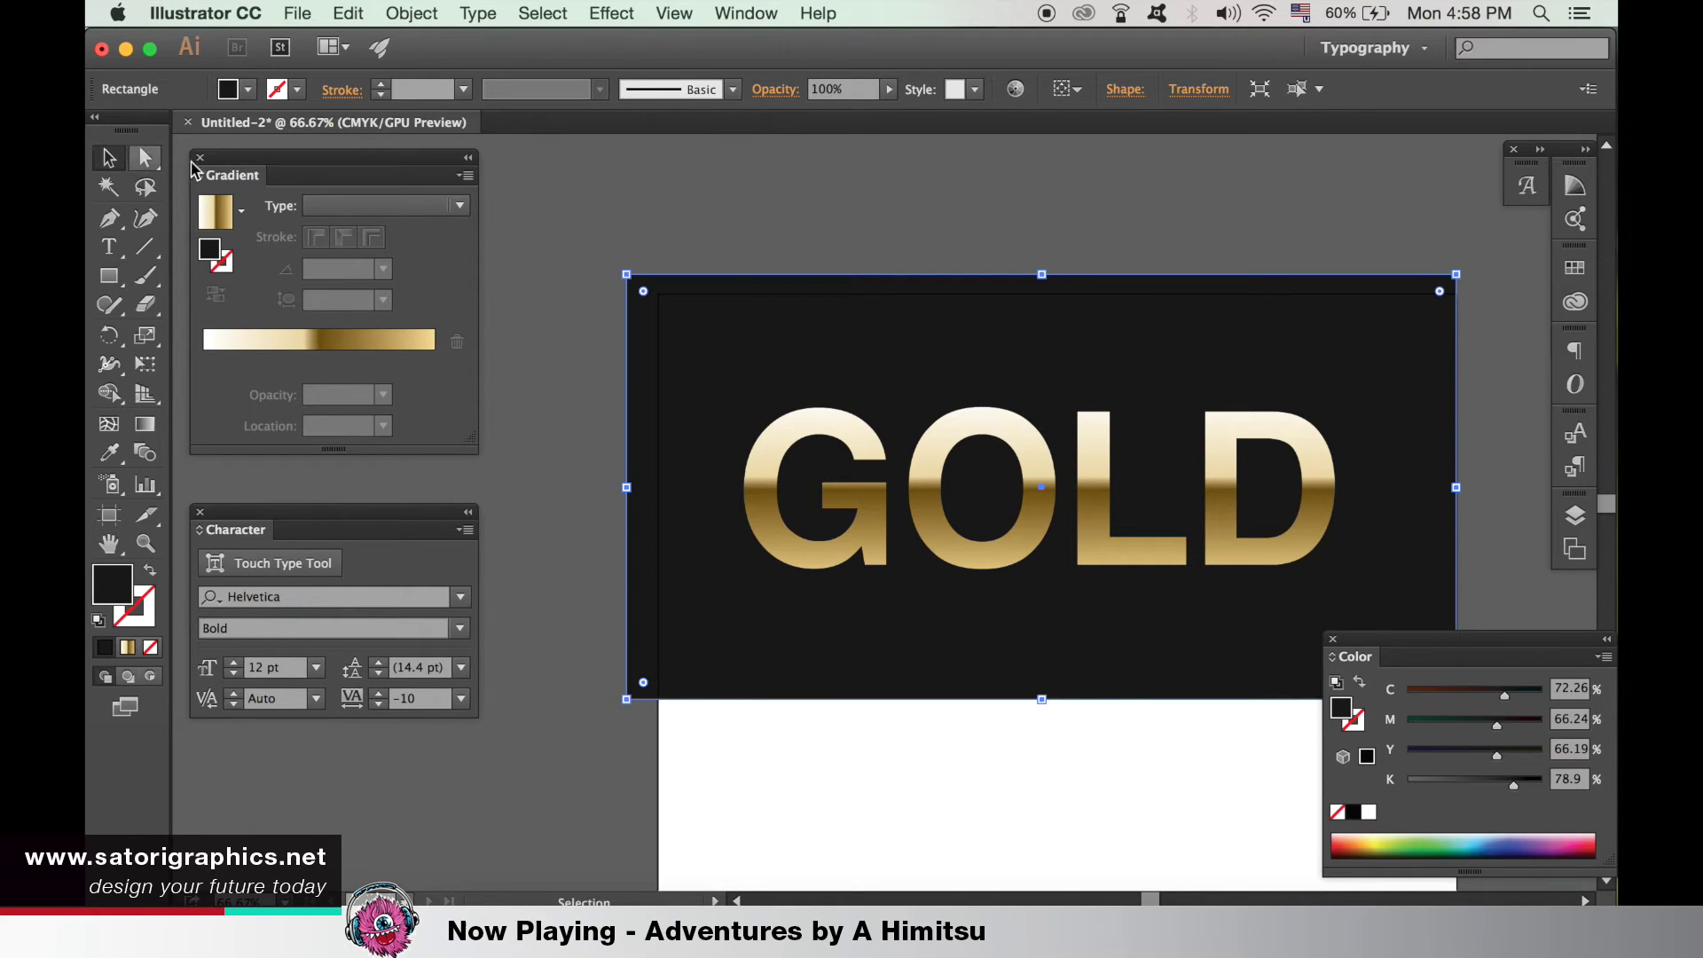
click(755, 251)
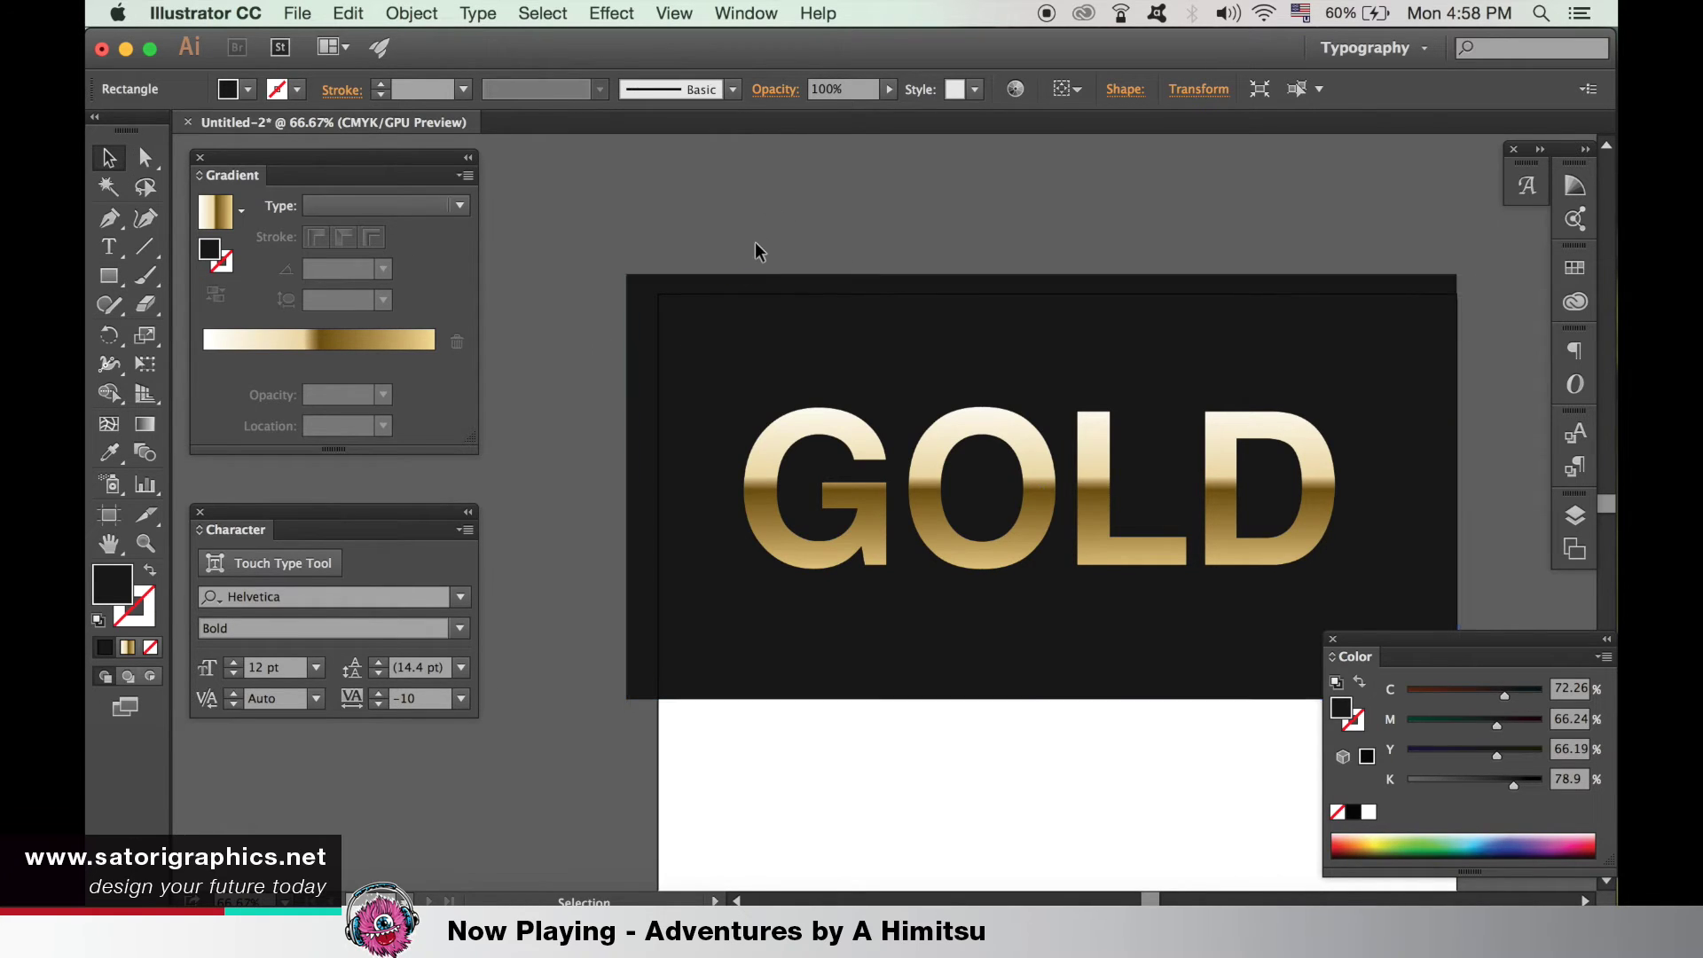
click(871, 513)
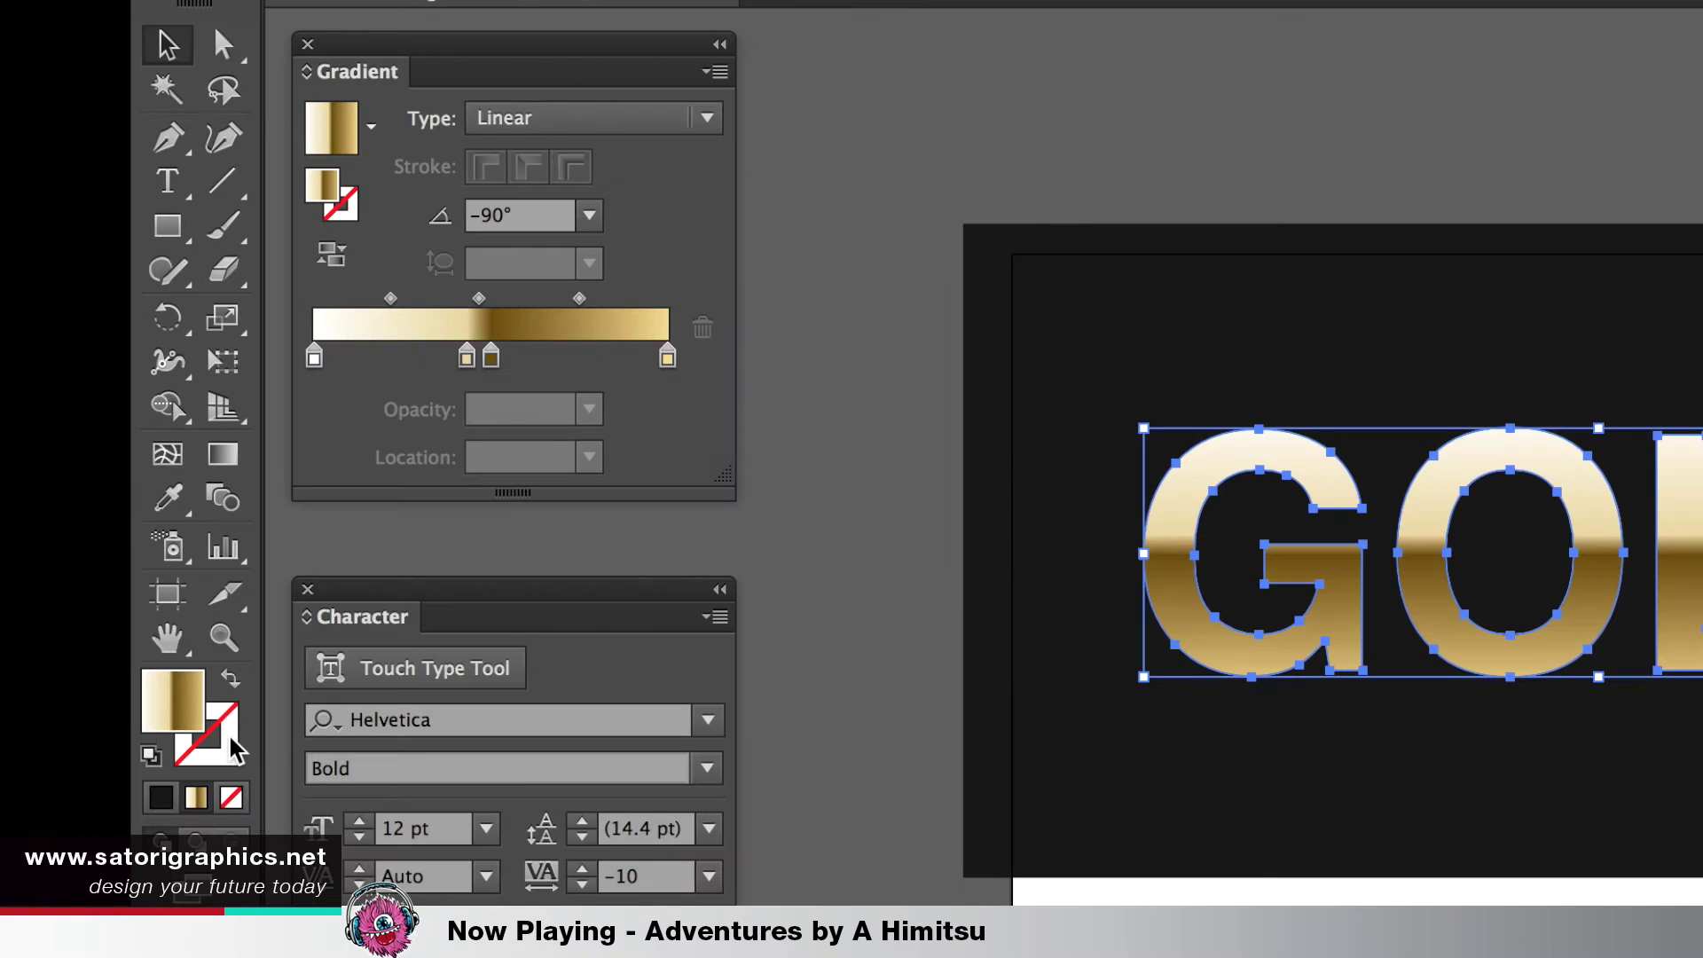
Apply a gradient to the letters' stroke and remove its middle stop
click(152, 615)
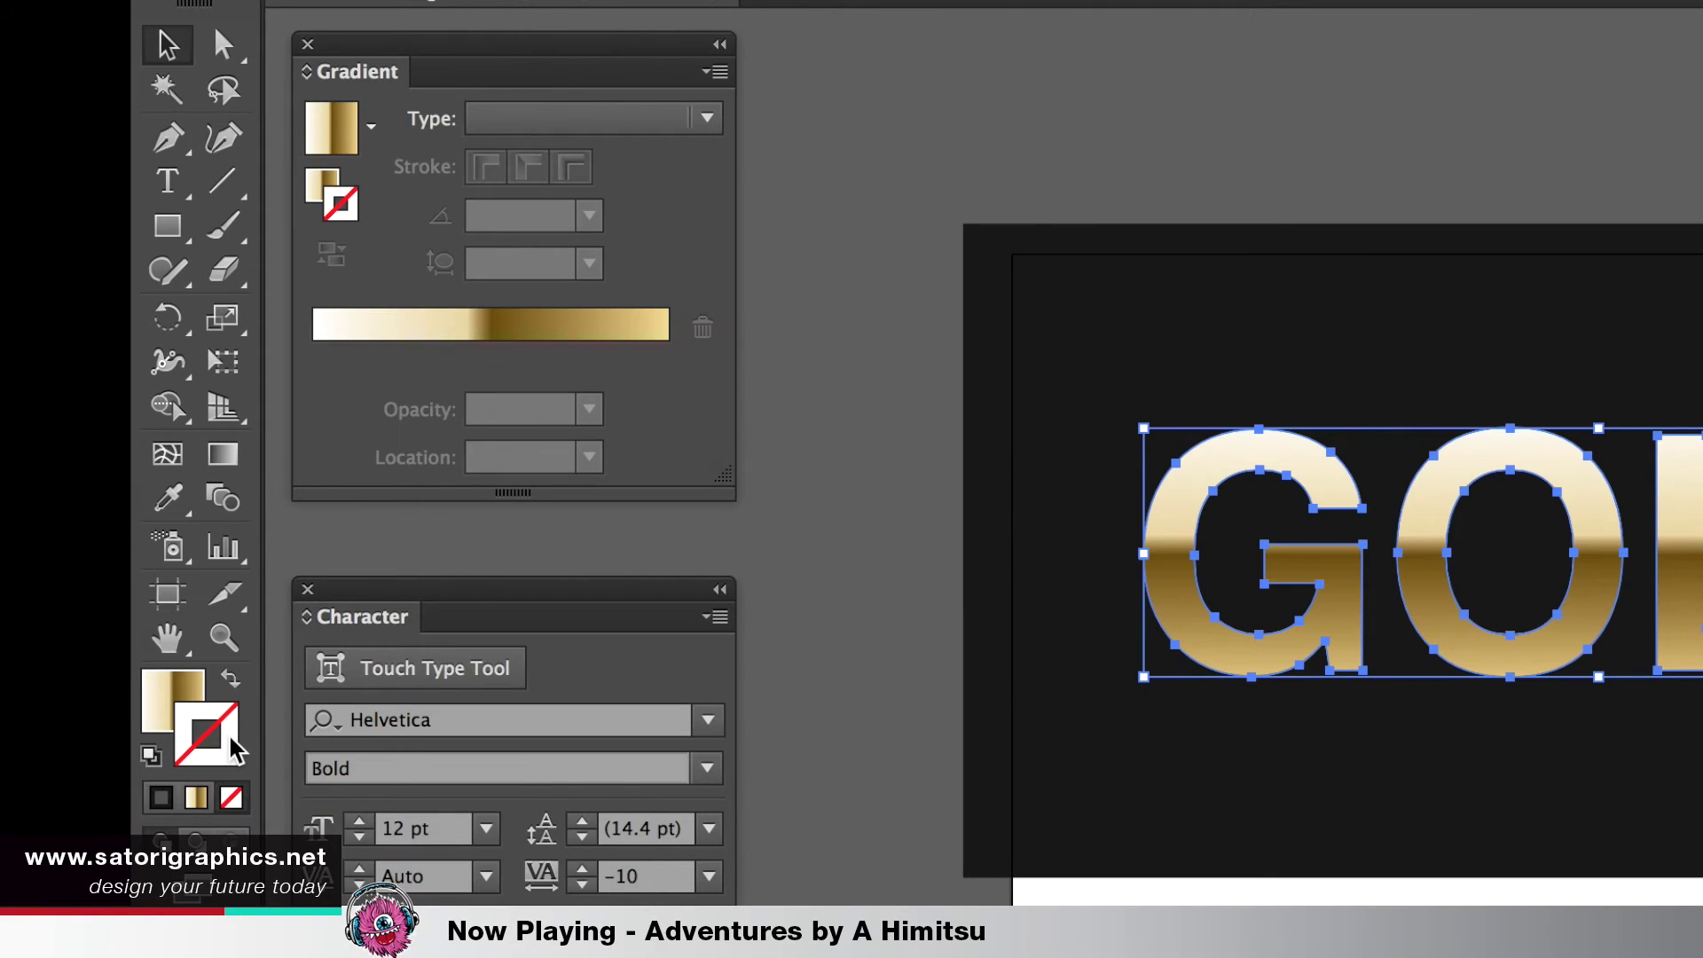
click(195, 797)
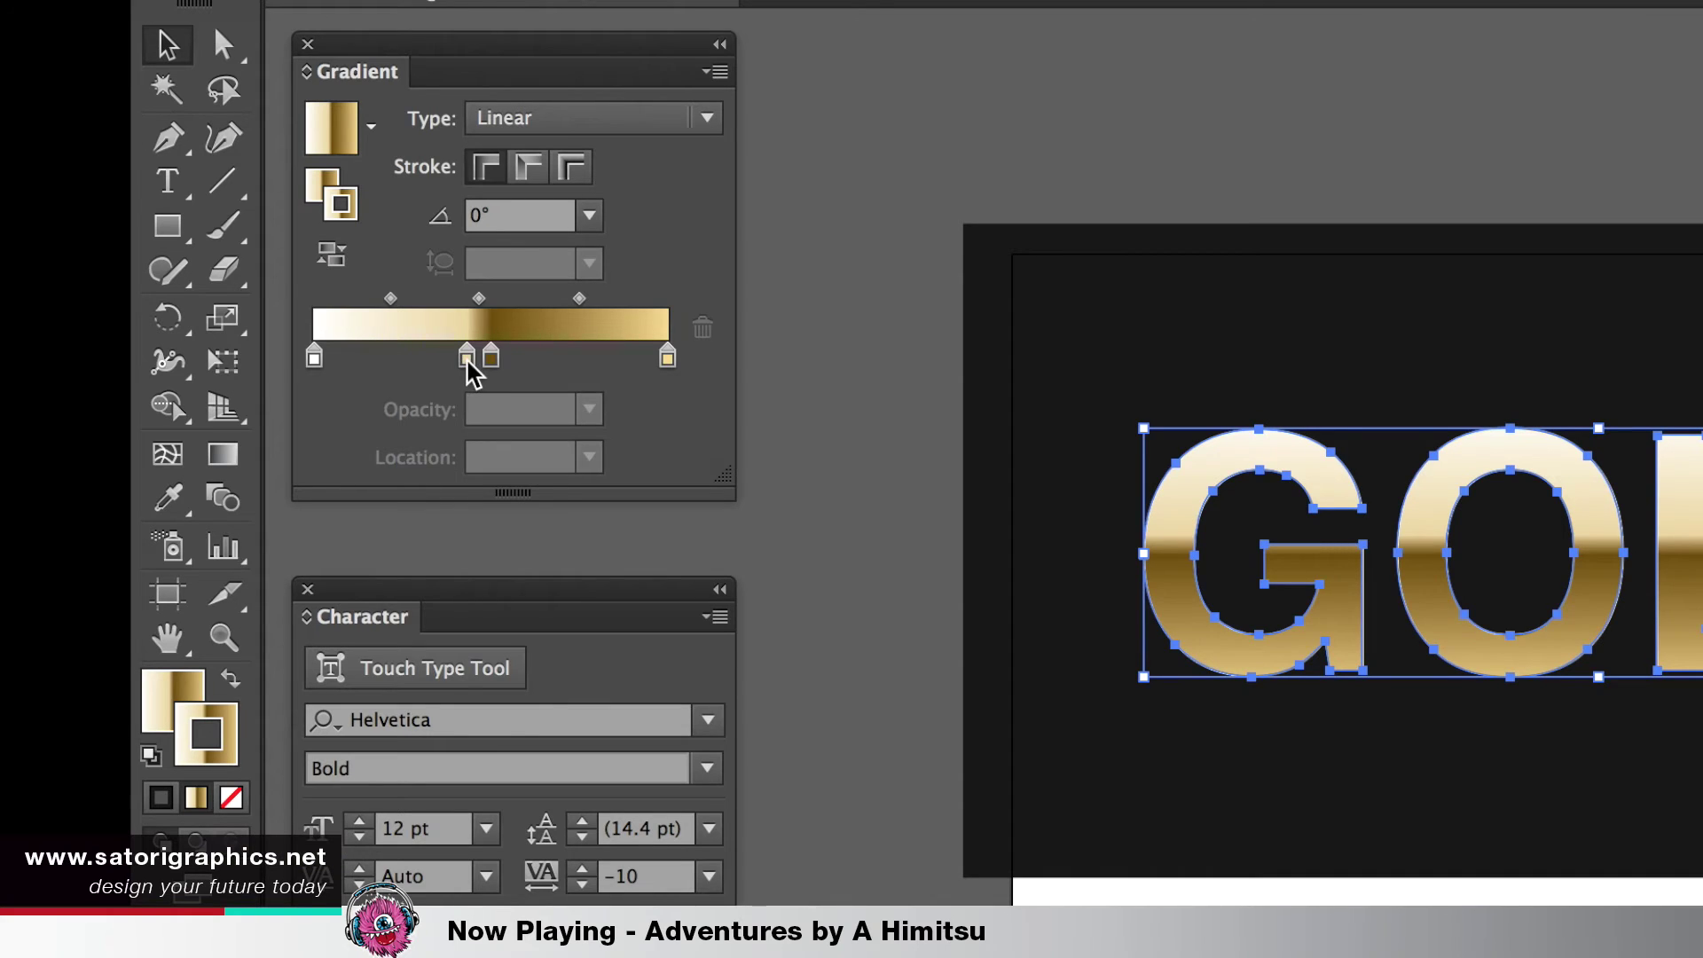
mouse_move(467, 357)
mouse_down()
mouse_move(495, 368)
mouse_move(492, 445)
mouse_up()
Set the stroke gradient's left stop to dark gold CMYK 0/30/90/70
double_click(314, 358)
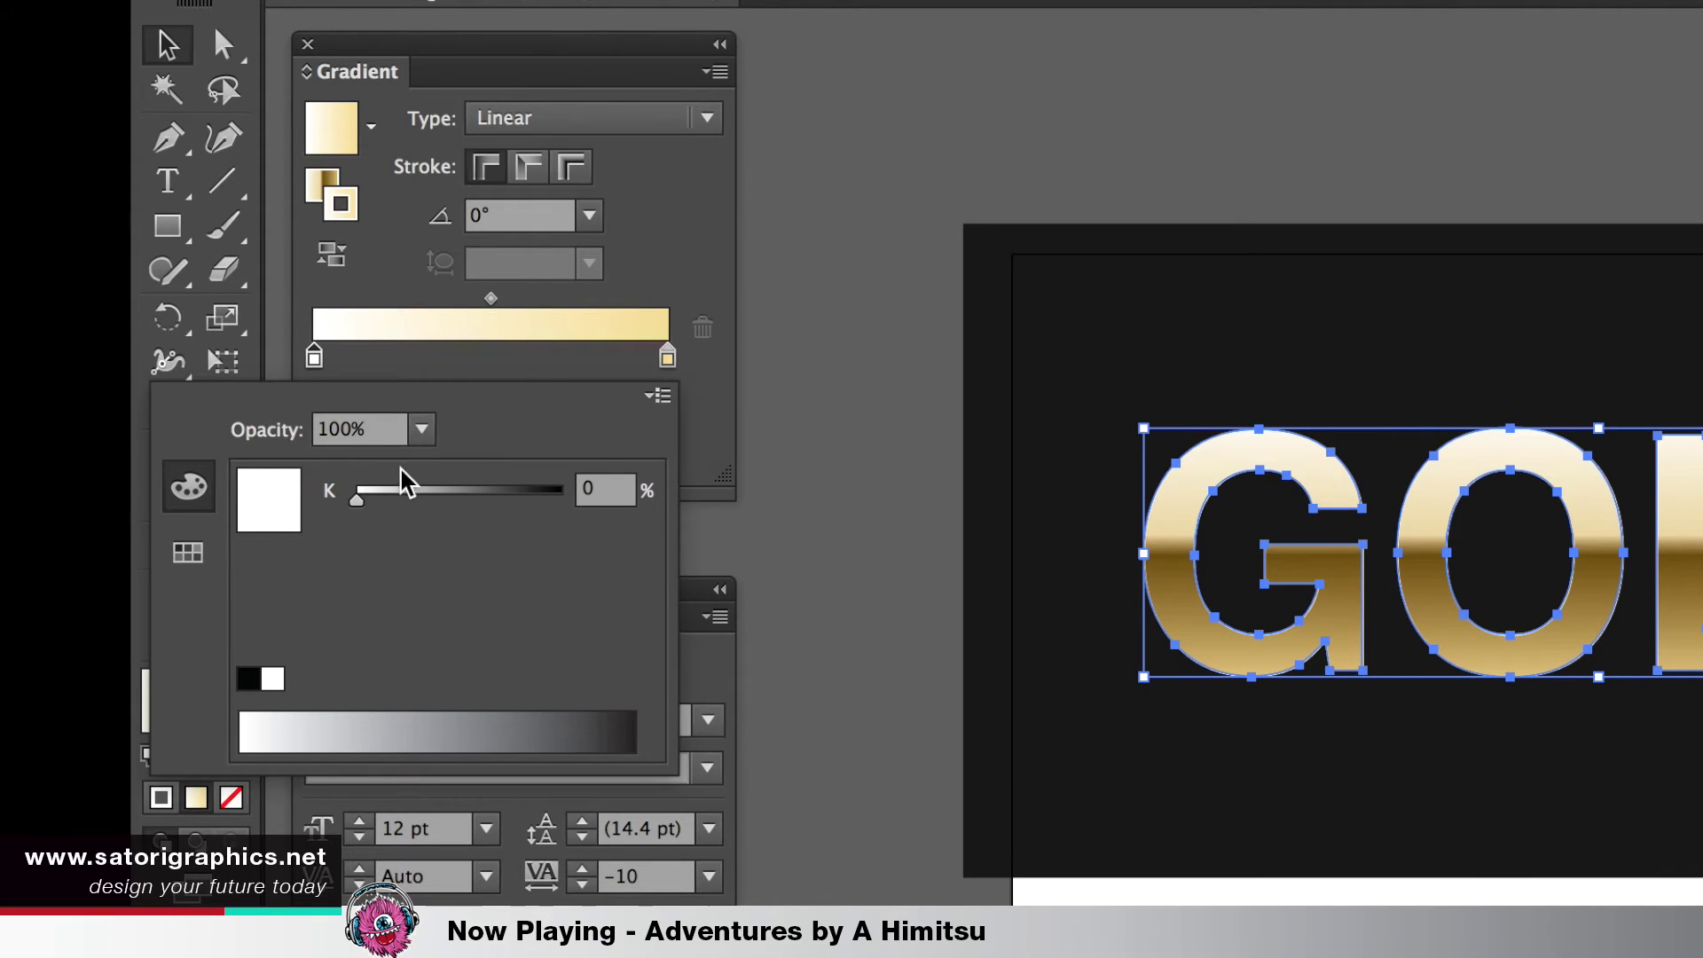
click(194, 556)
click(187, 487)
click(657, 396)
click(686, 529)
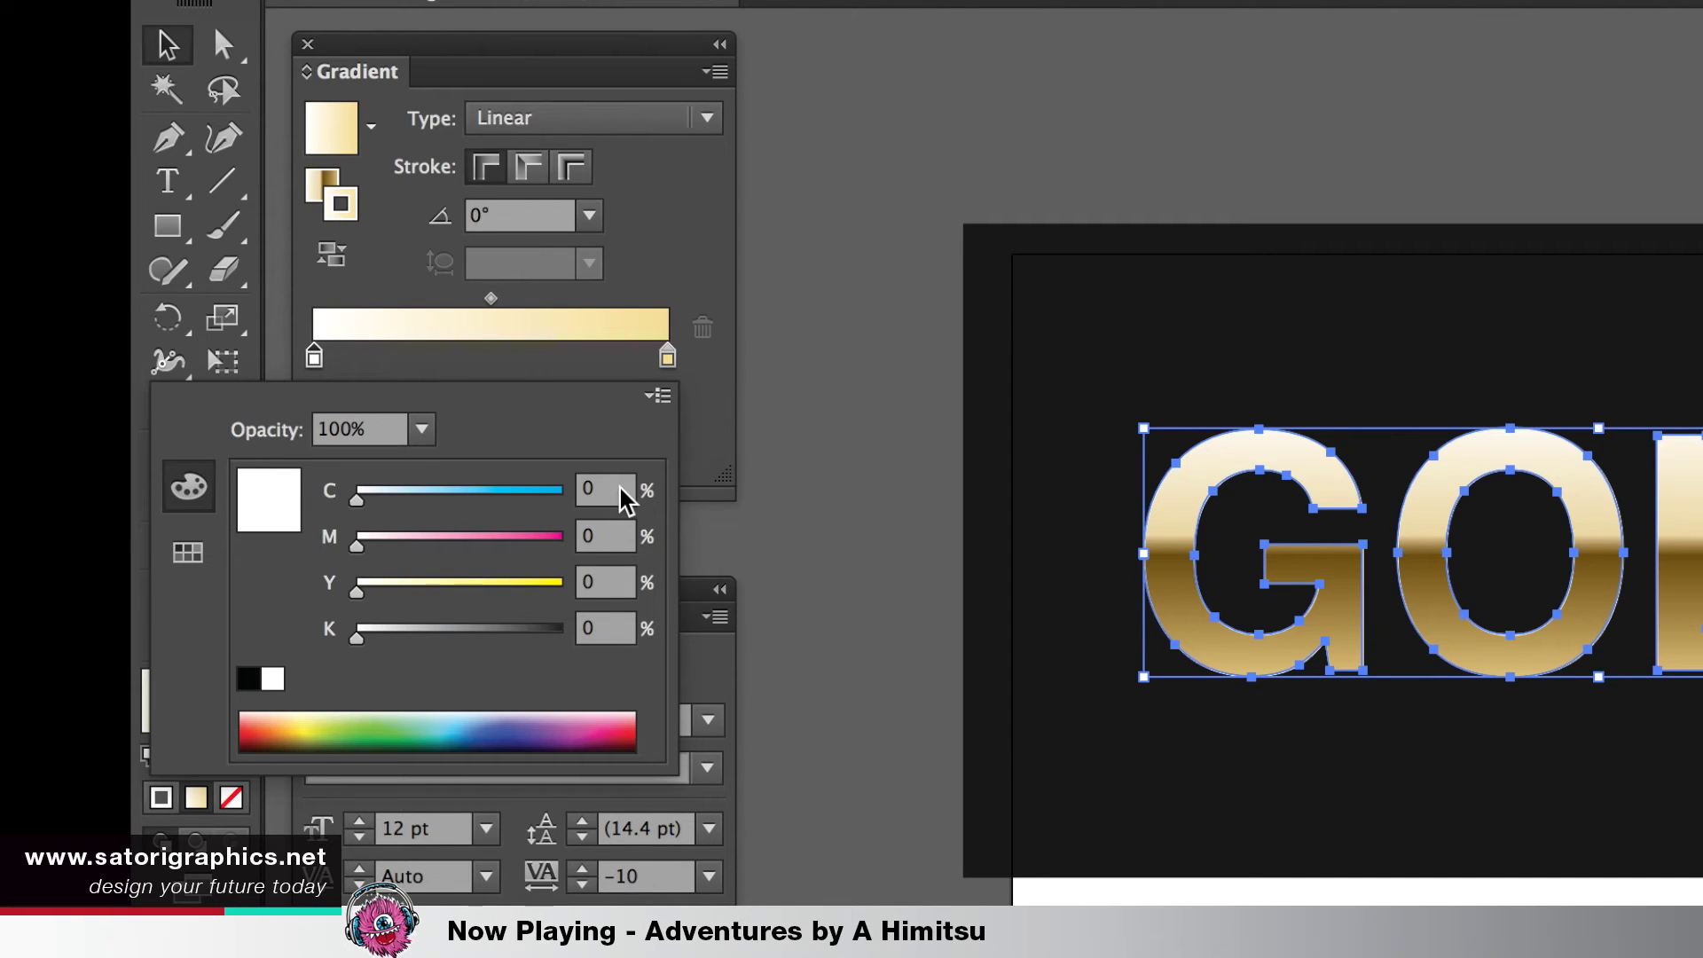
click(599, 537)
text(30)
key(Tab)
text(9)
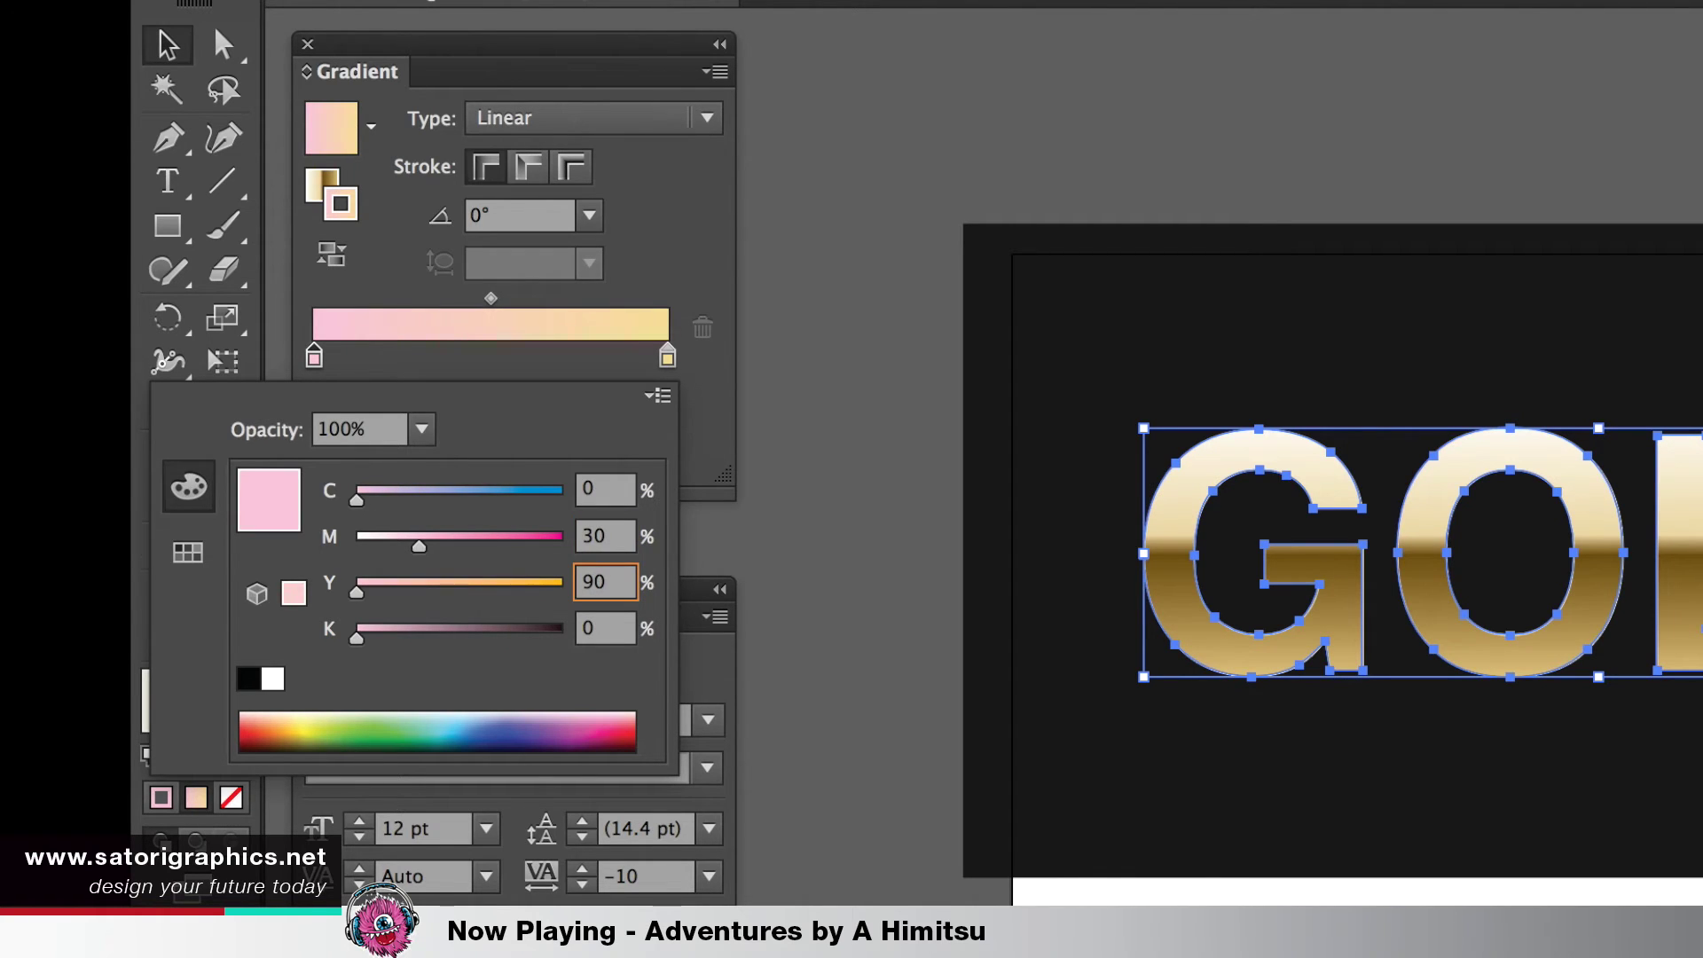
key(Tab)
text(70)
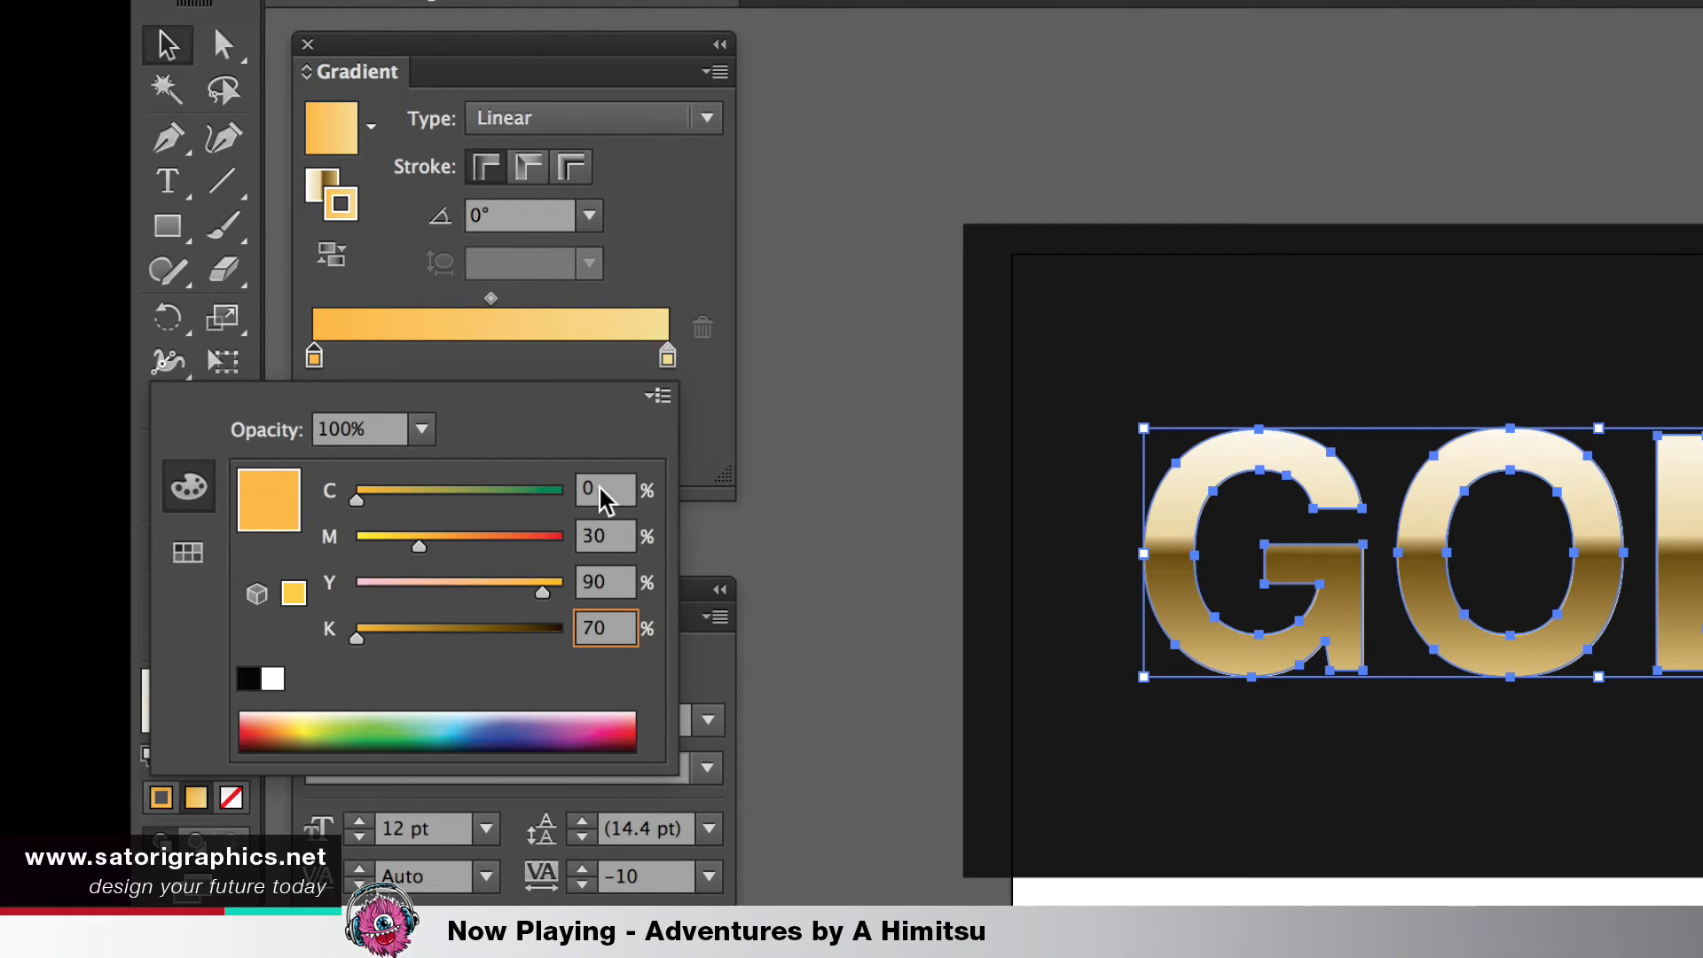
key(Return)
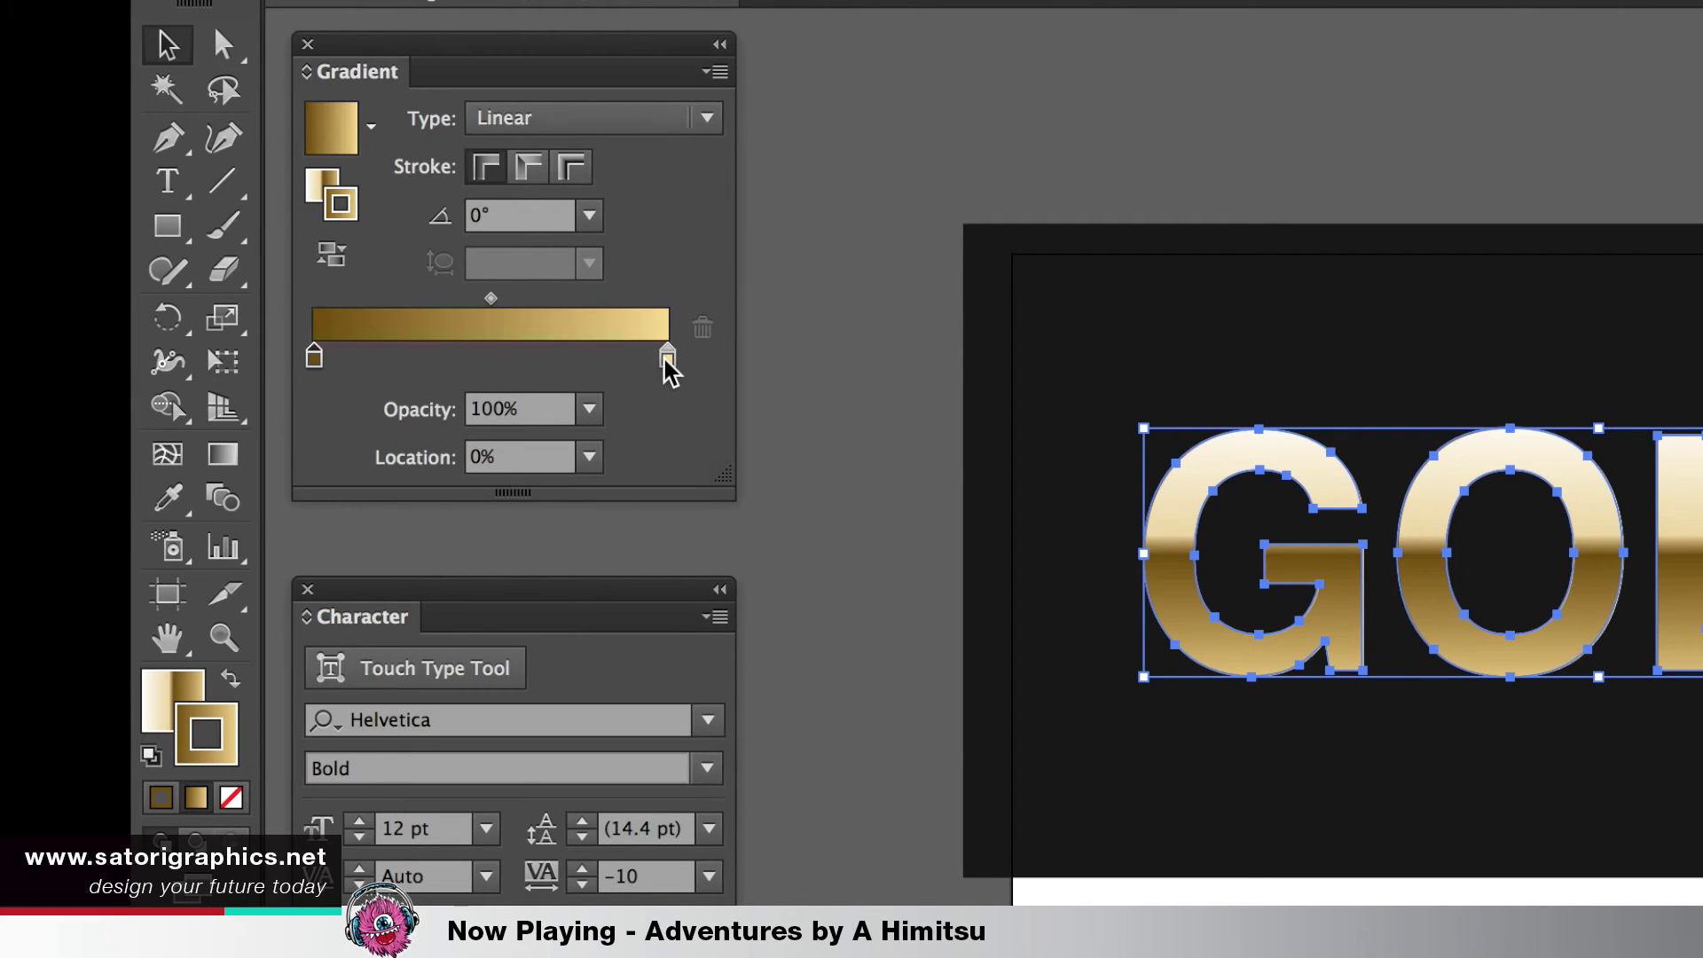
Set the stroke gradient's right stop to light gold CMYK 0/15/65/20
double_click(666, 356)
double_click(608, 545)
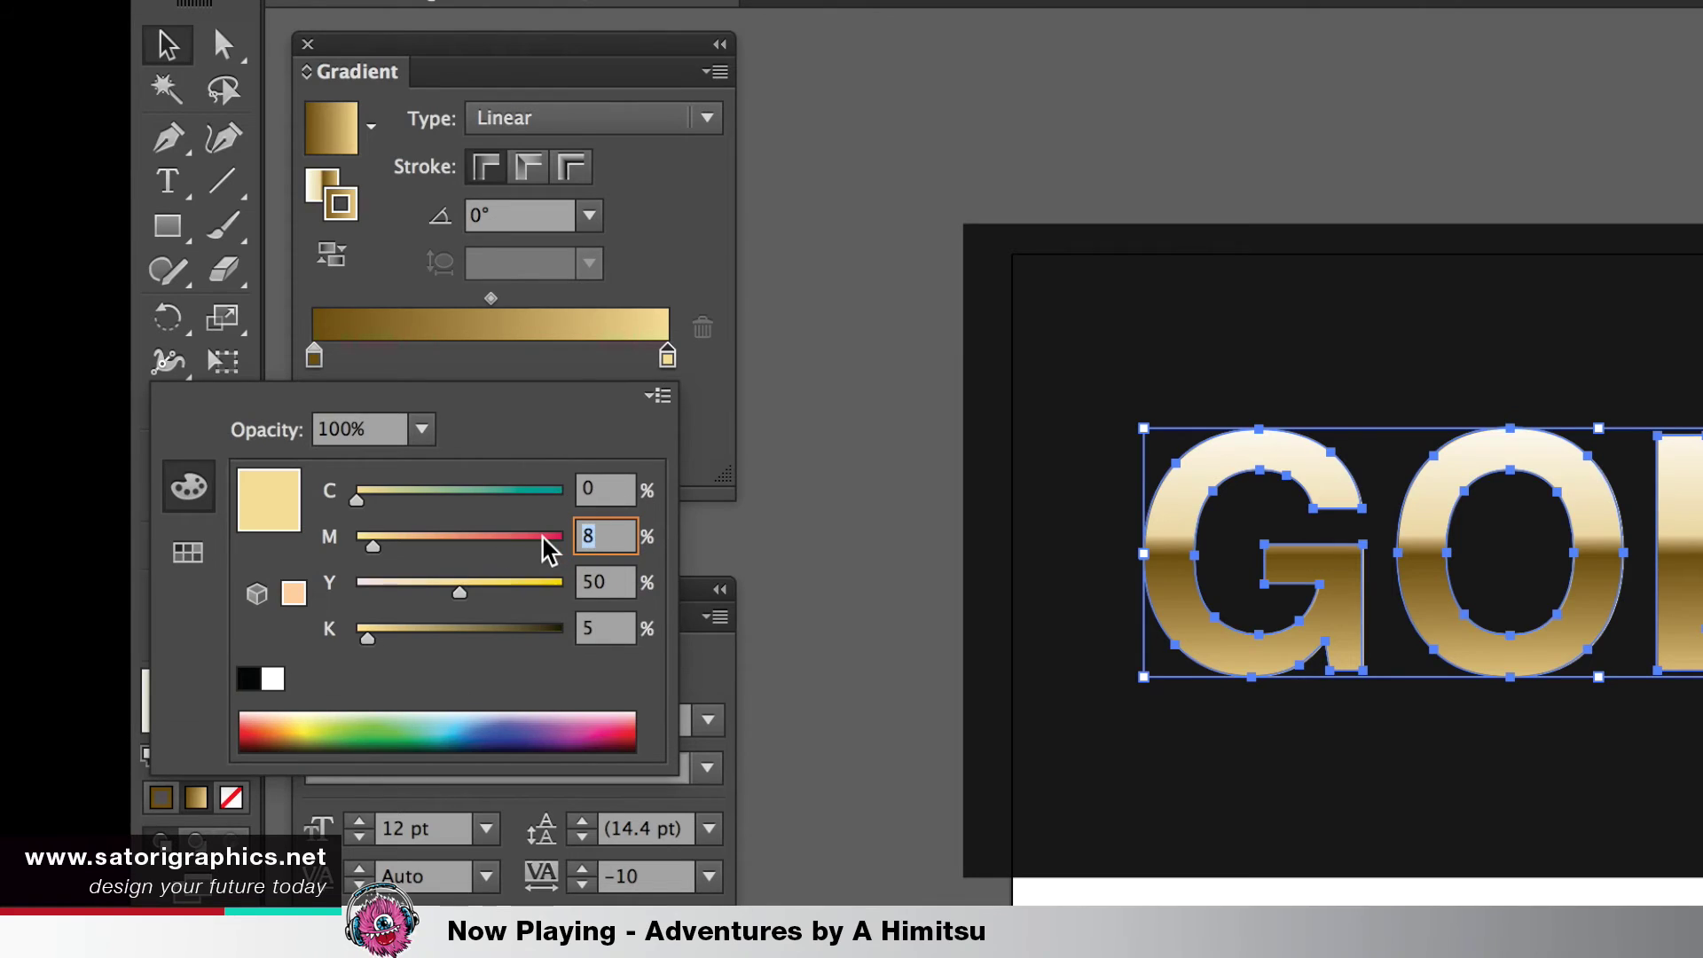
text(15)
key(Tab)
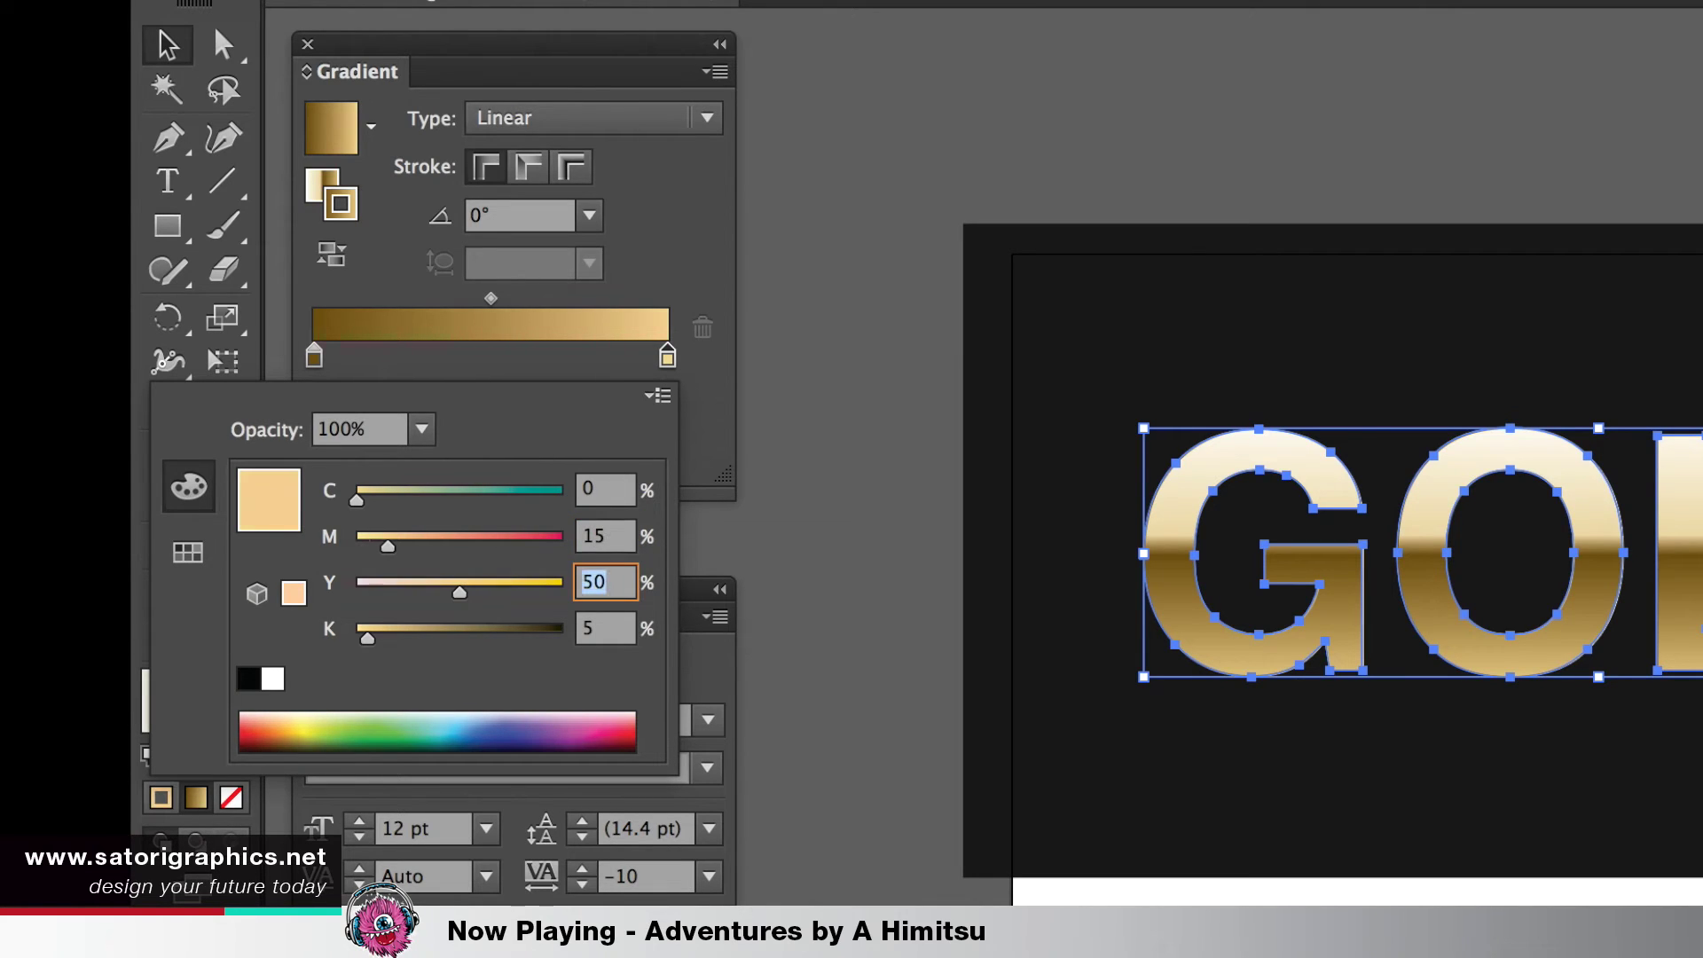
text(65)
key(Tab)
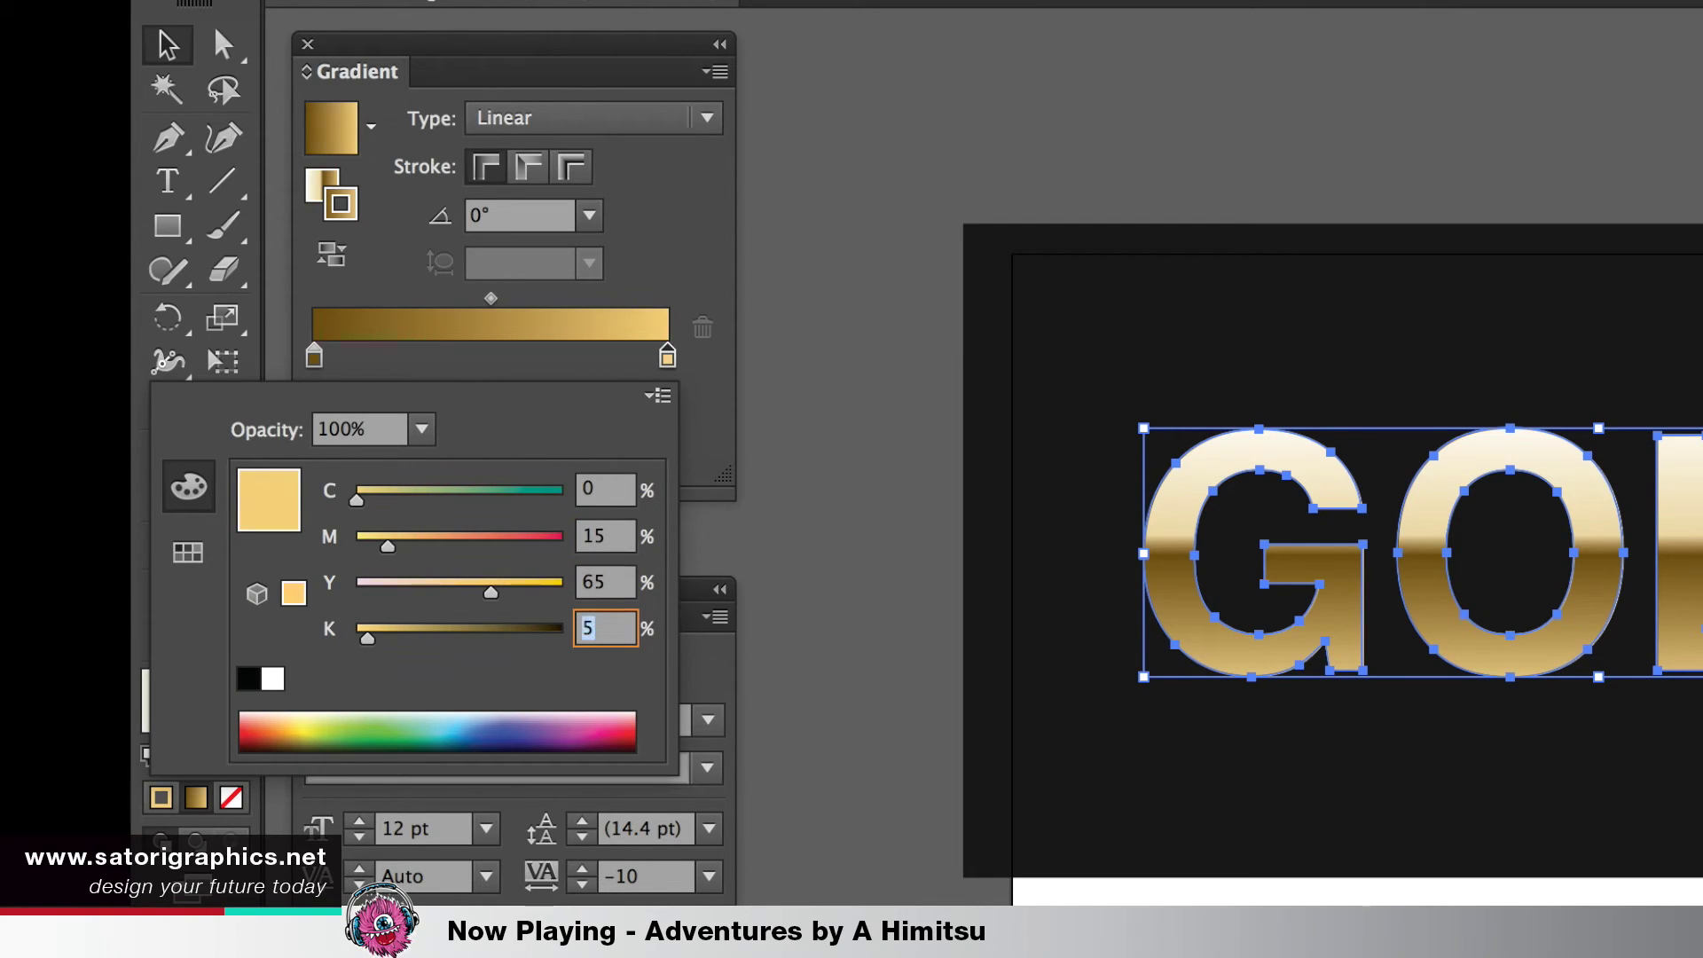
text(20)
click(696, 560)
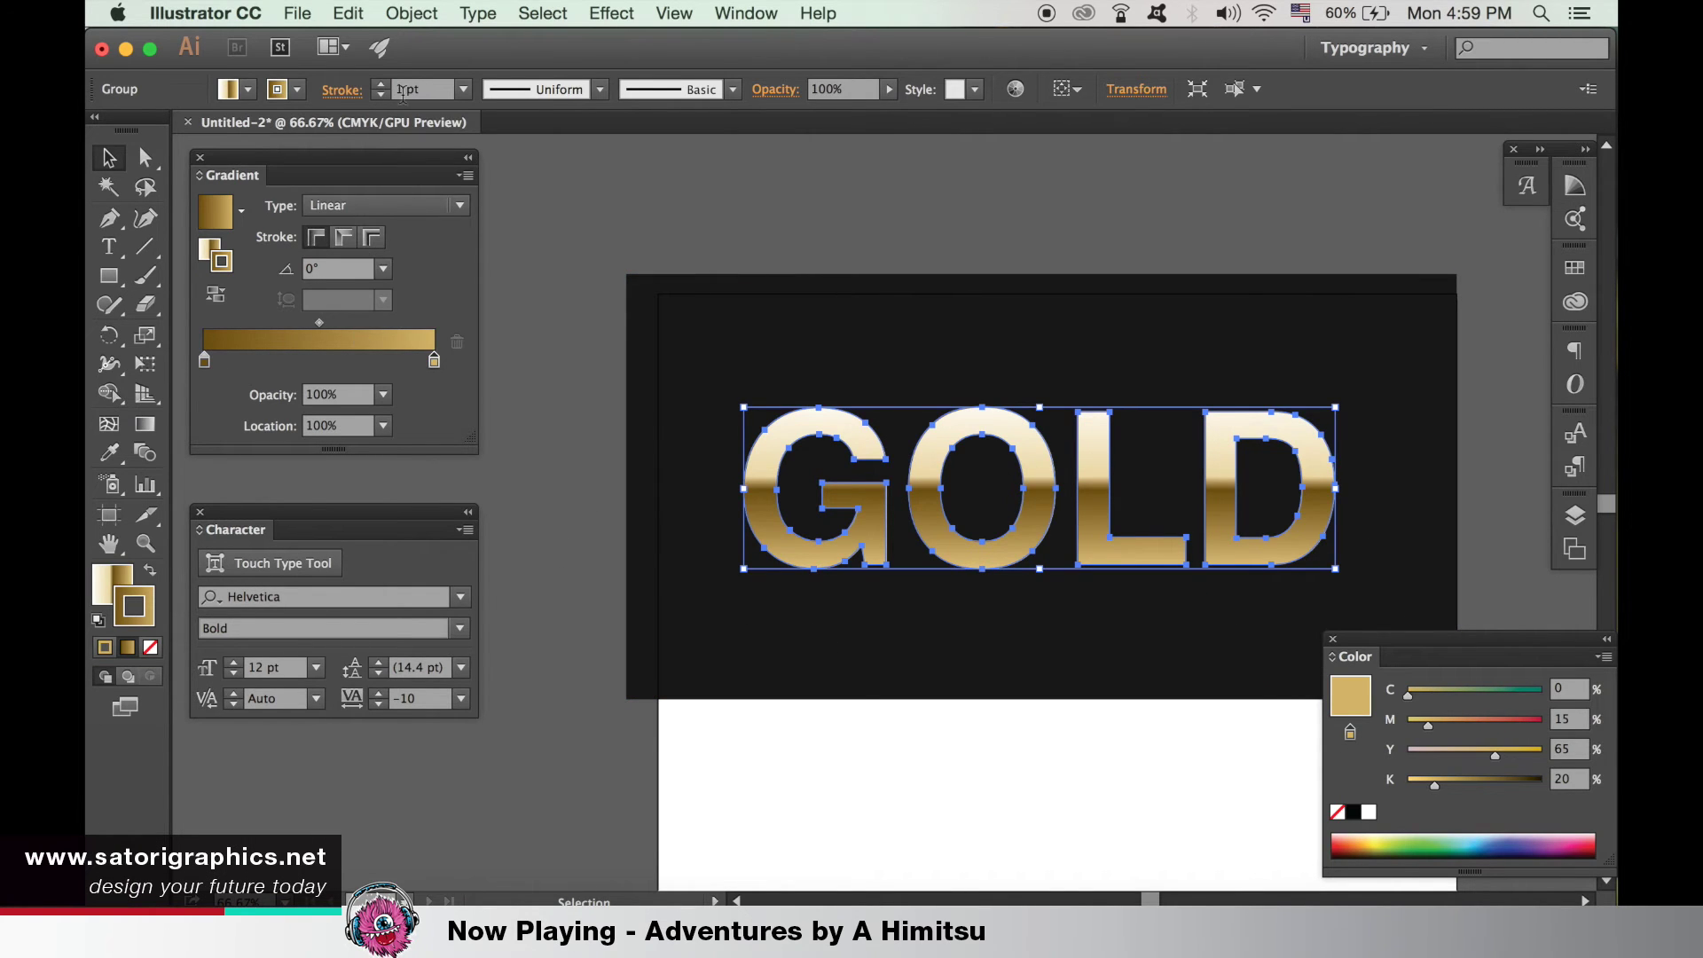
Increase the GOLD letters' stroke weight from 2 pt up to 4 pt
click(381, 84)
click(572, 199)
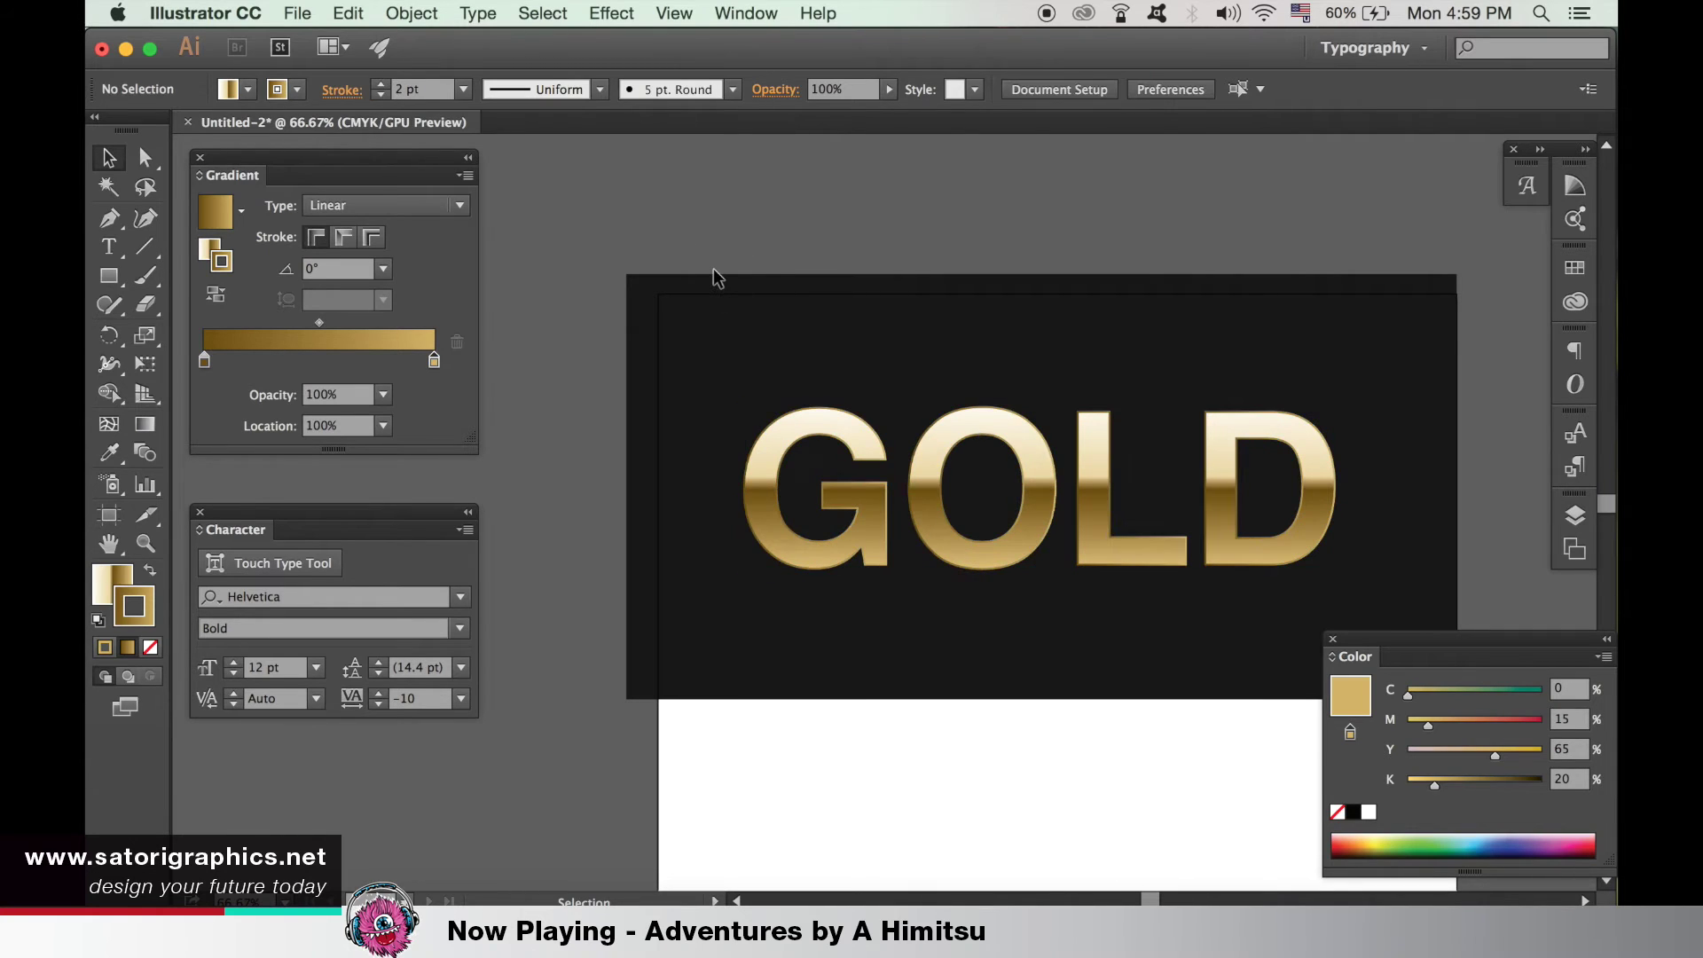
click(852, 462)
click(382, 84)
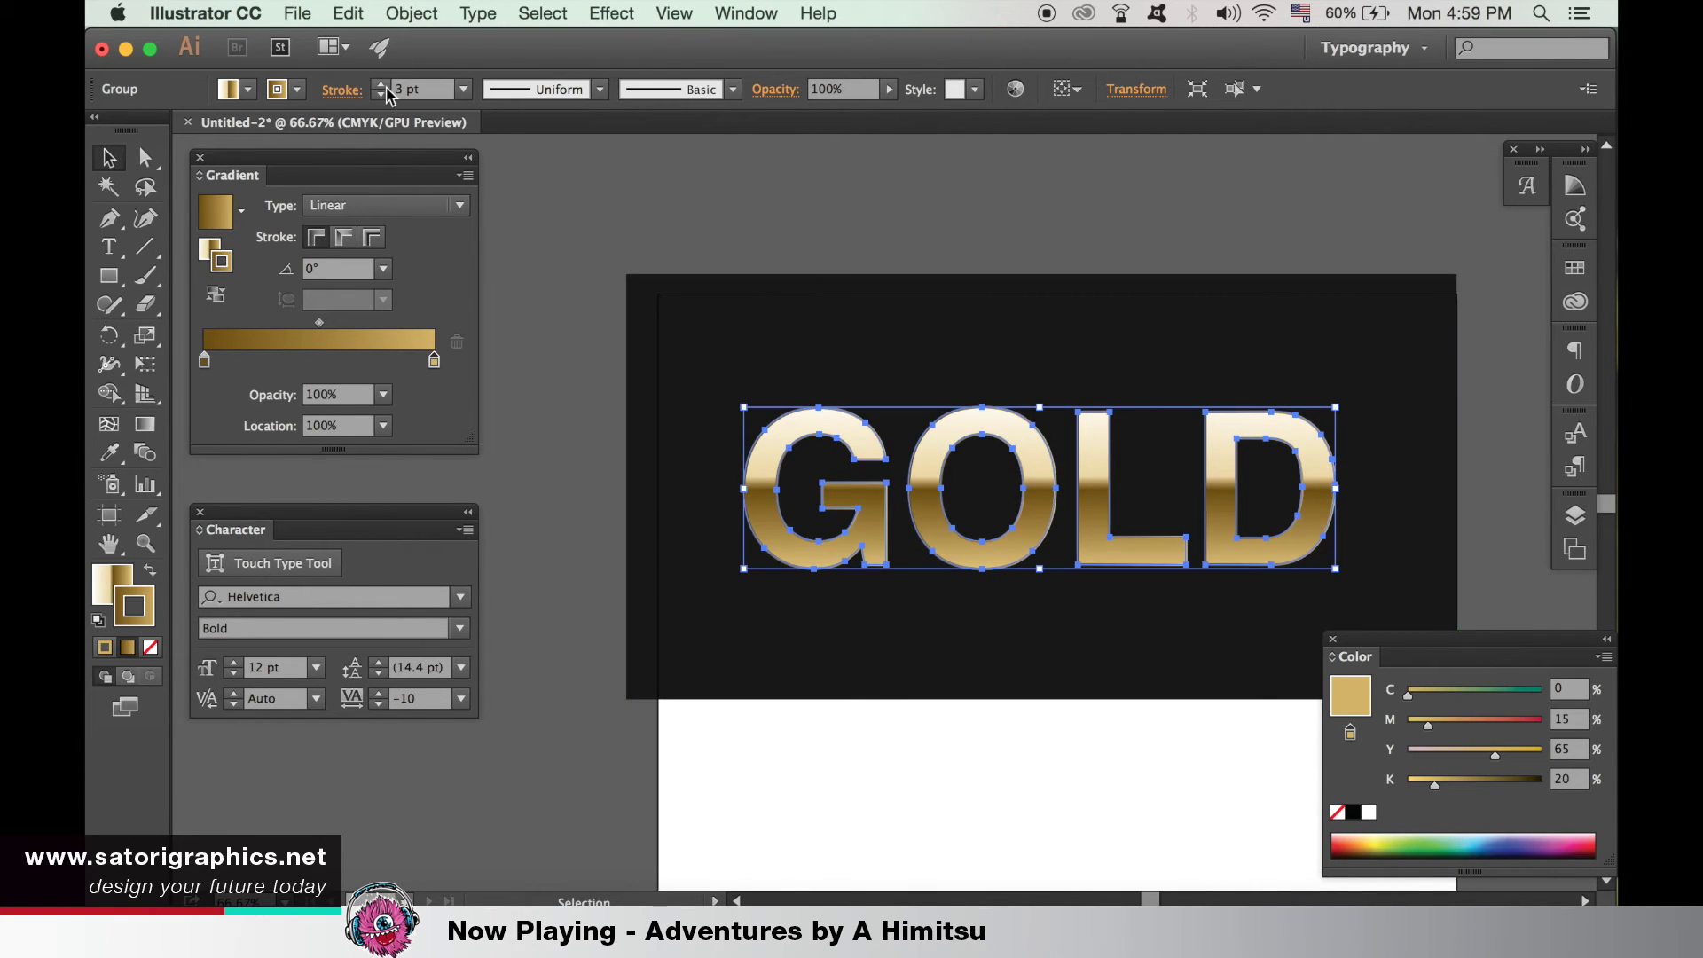
click(591, 200)
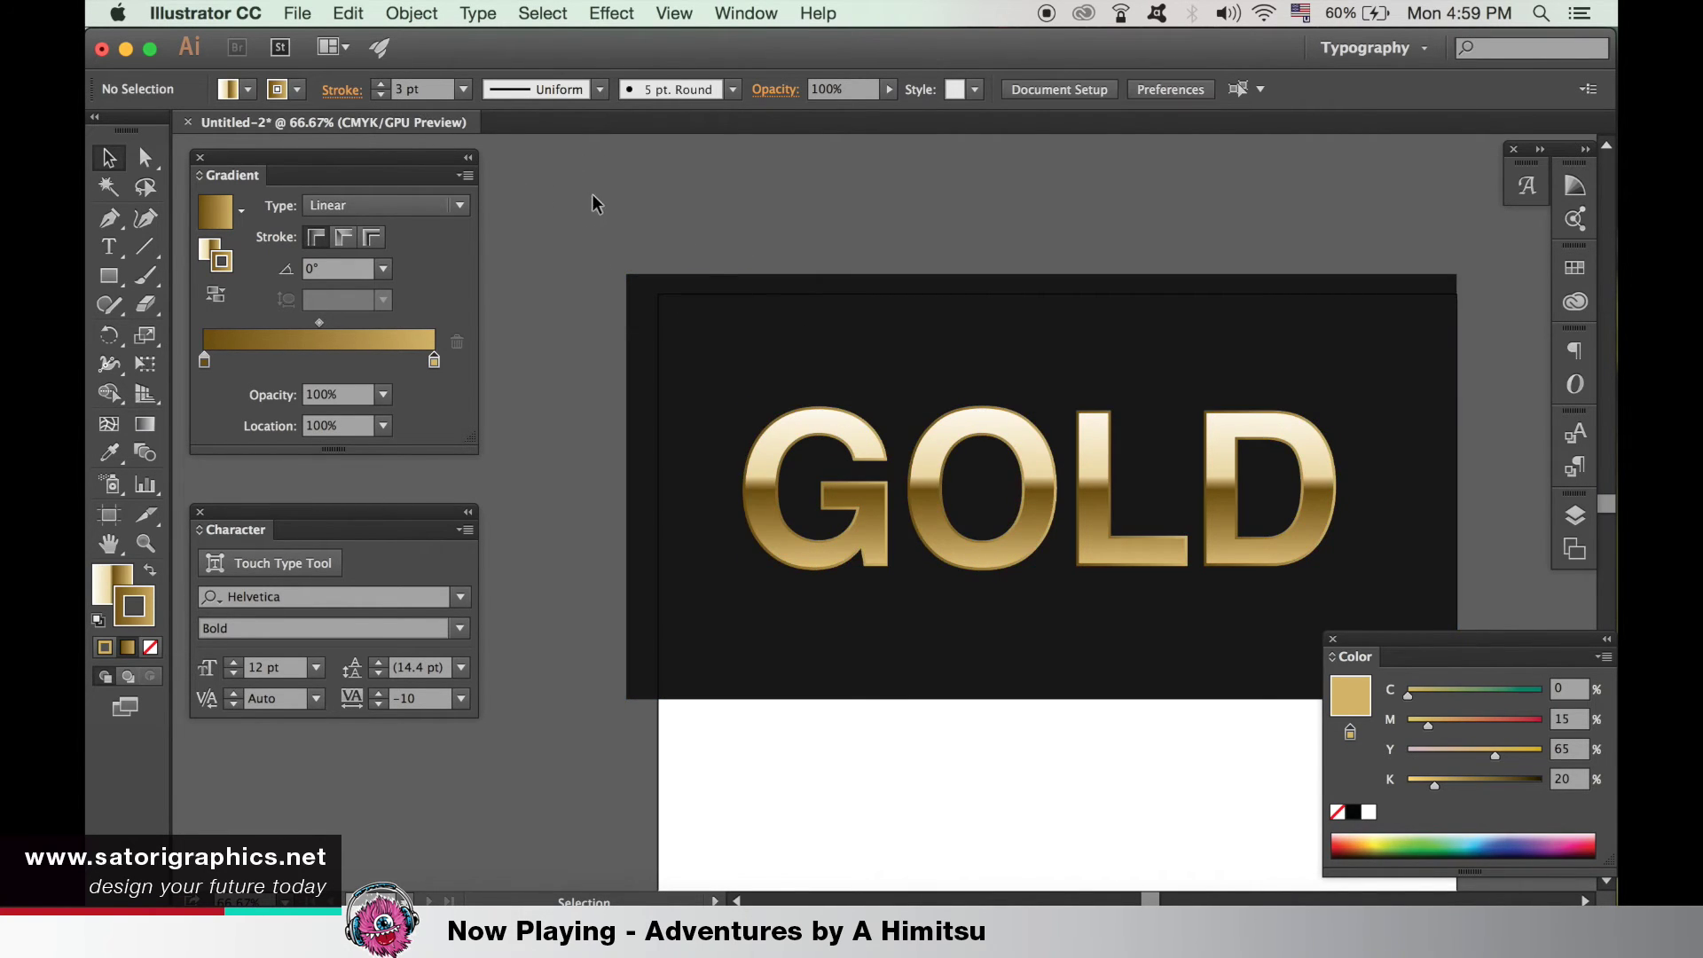
click(851, 450)
click(384, 85)
click(551, 201)
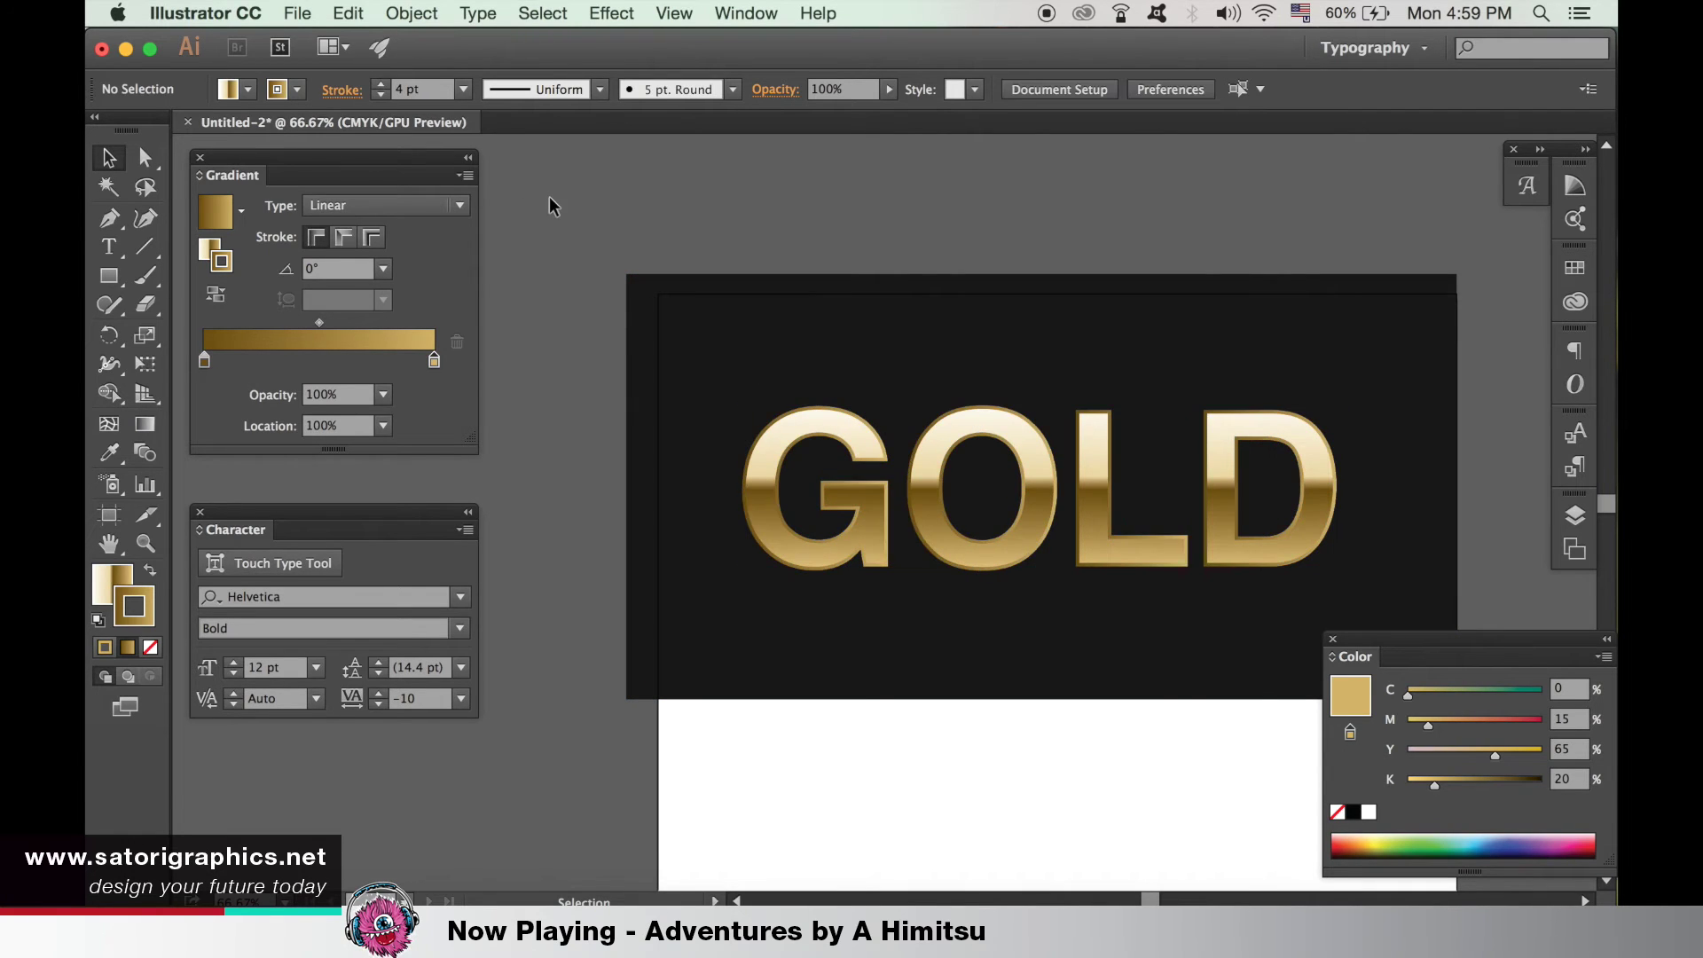
click(958, 559)
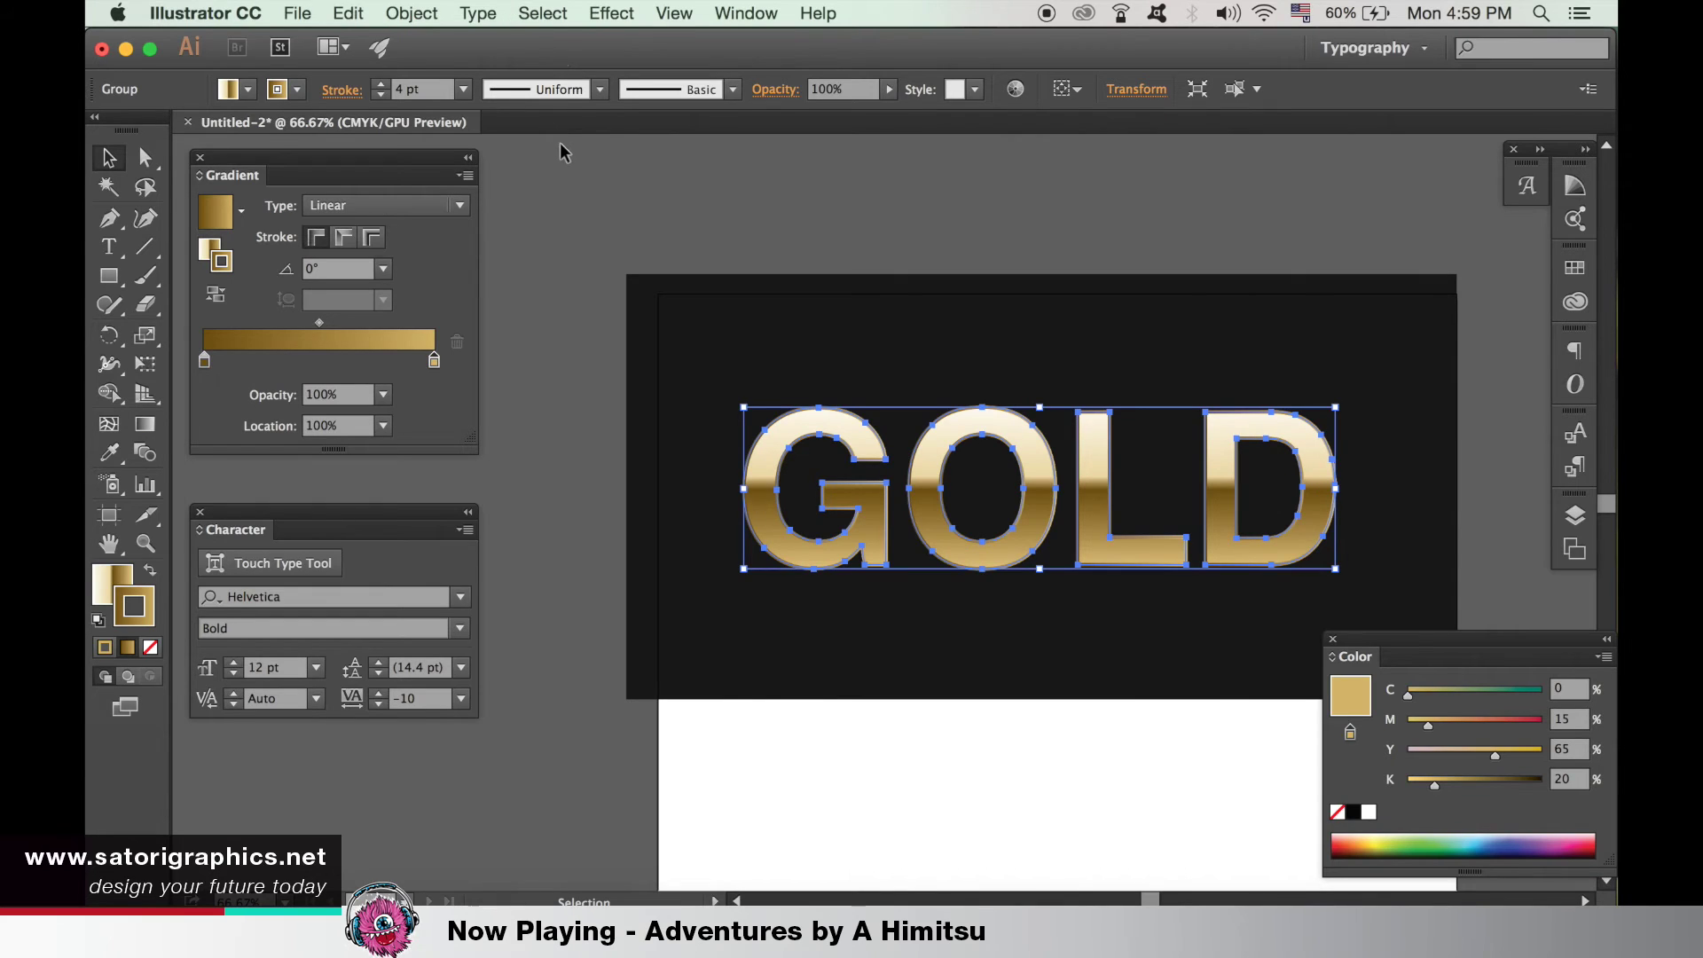
click(597, 444)
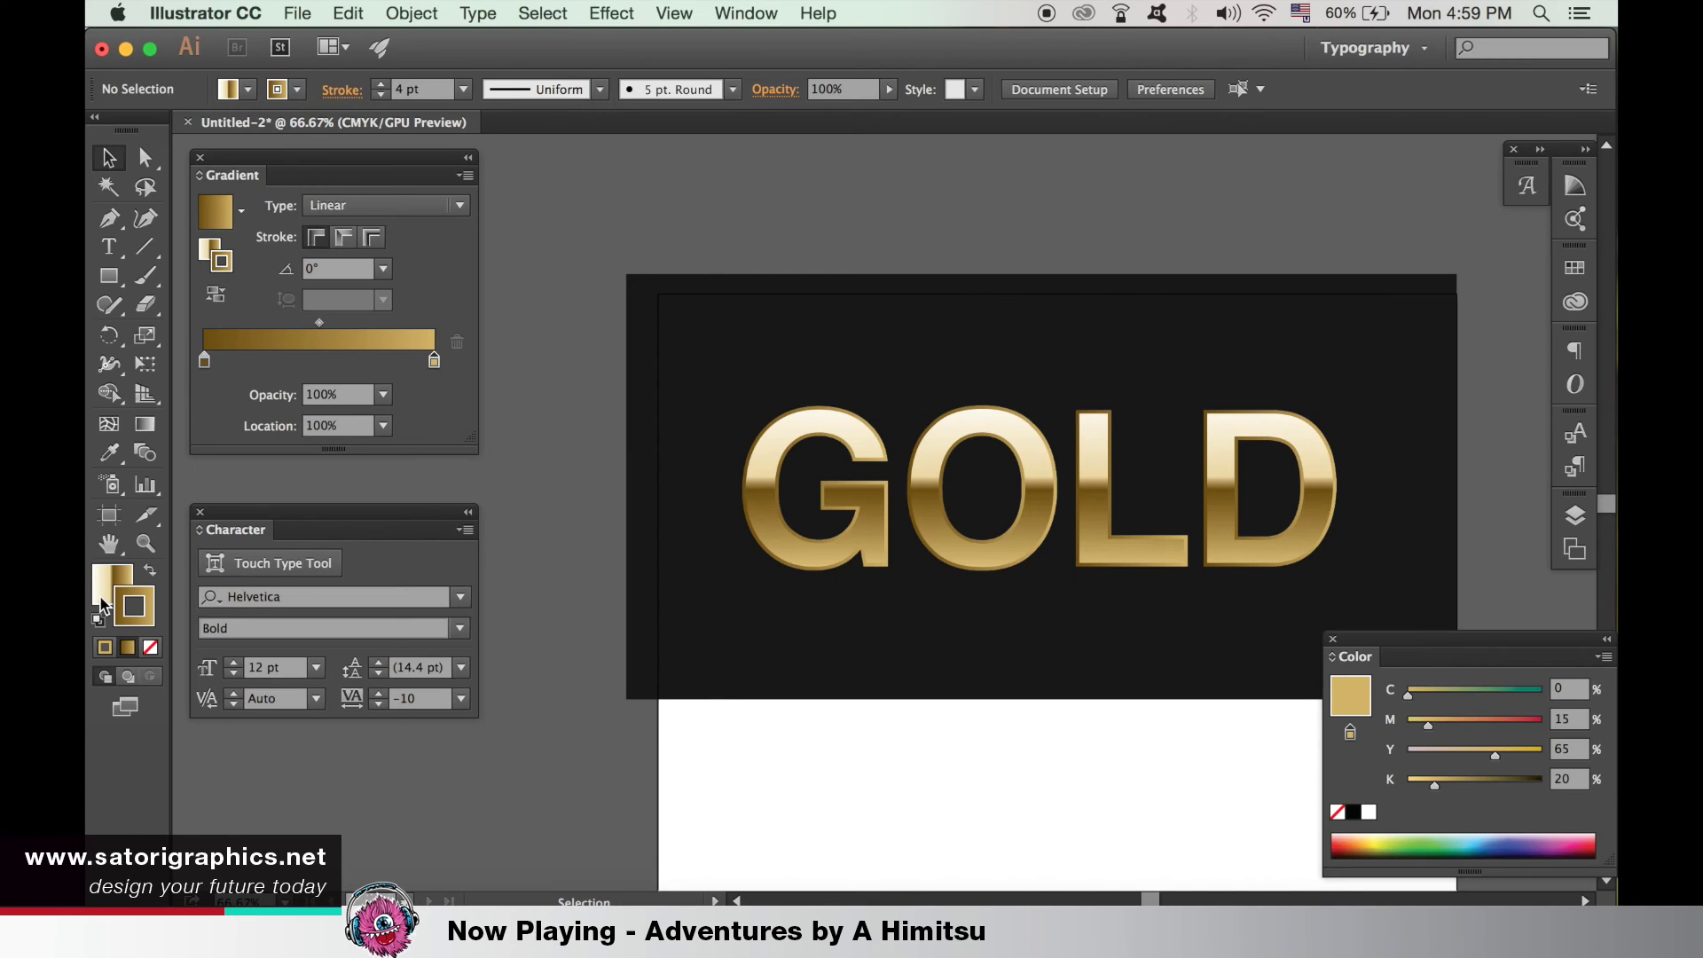
Set the stroke to None and the fill to white FFFFFF
click(120, 612)
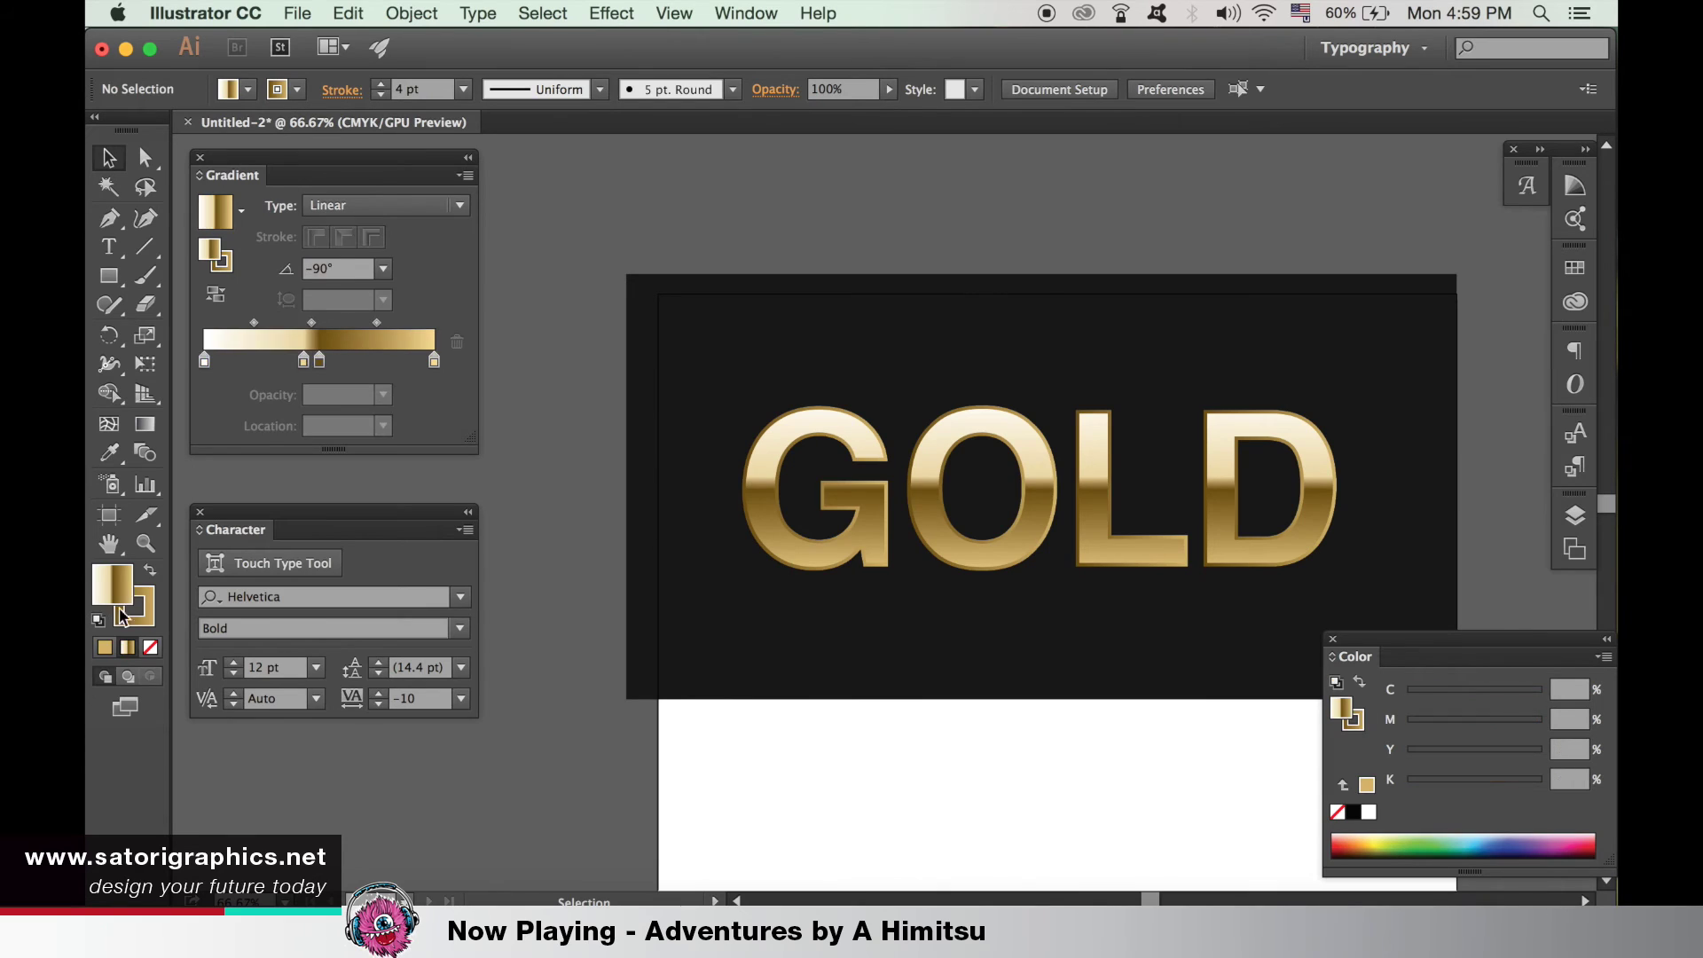
click(150, 647)
click(99, 580)
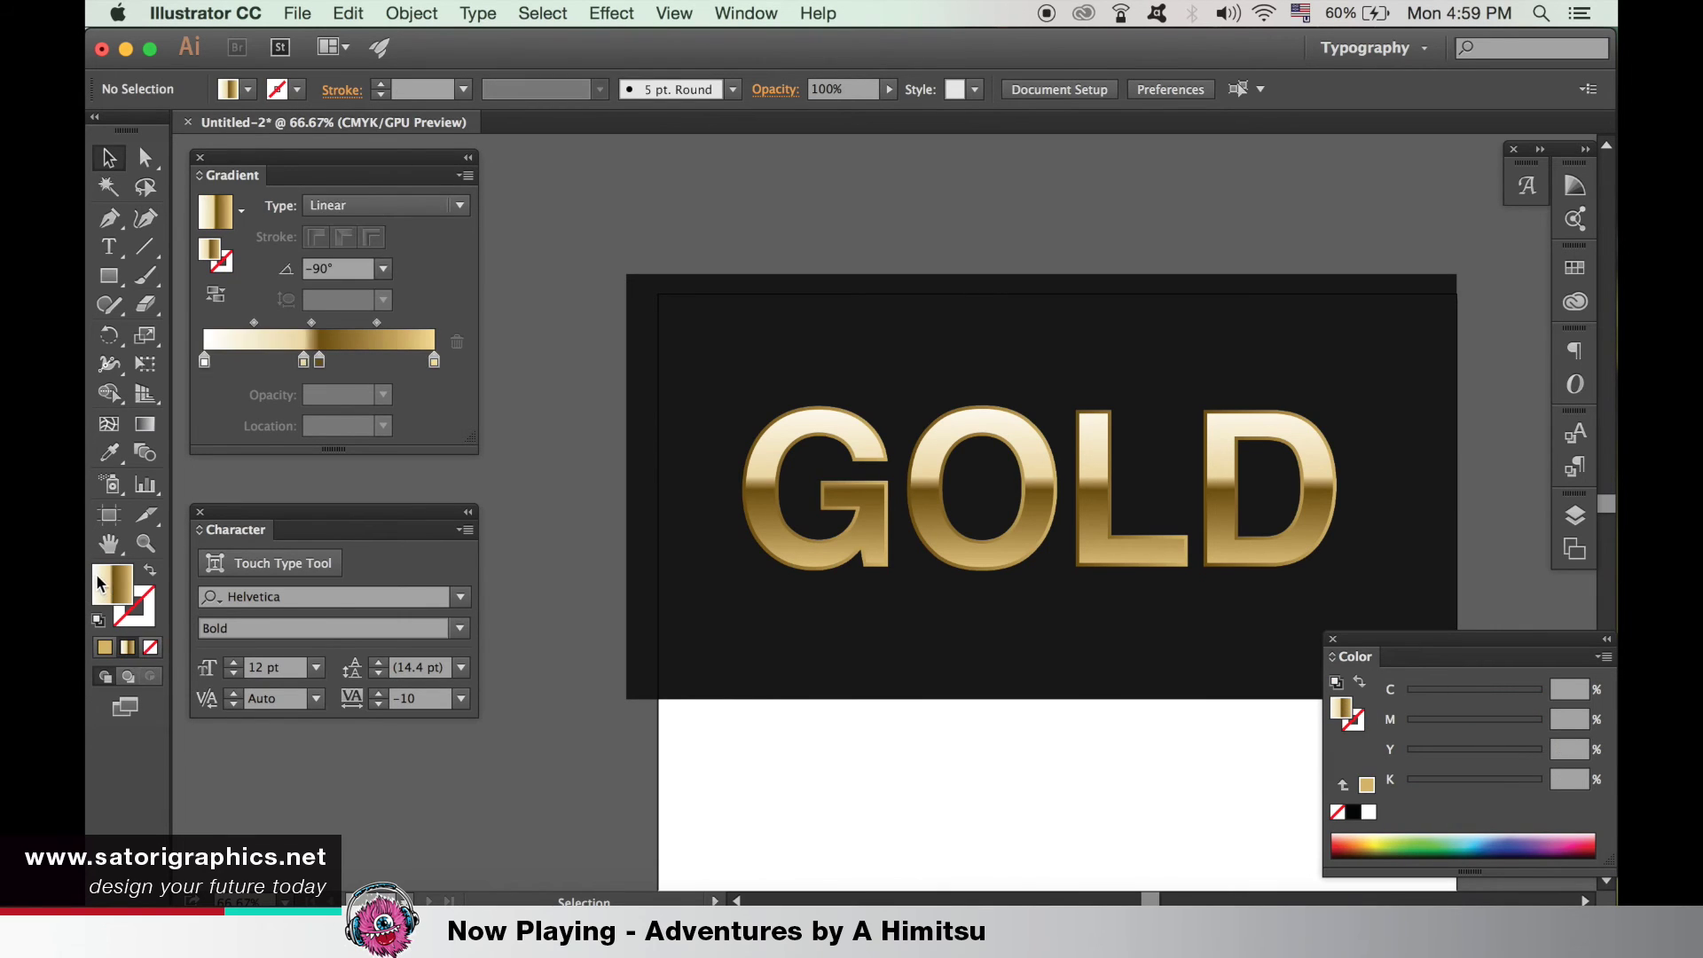
double_click(112, 585)
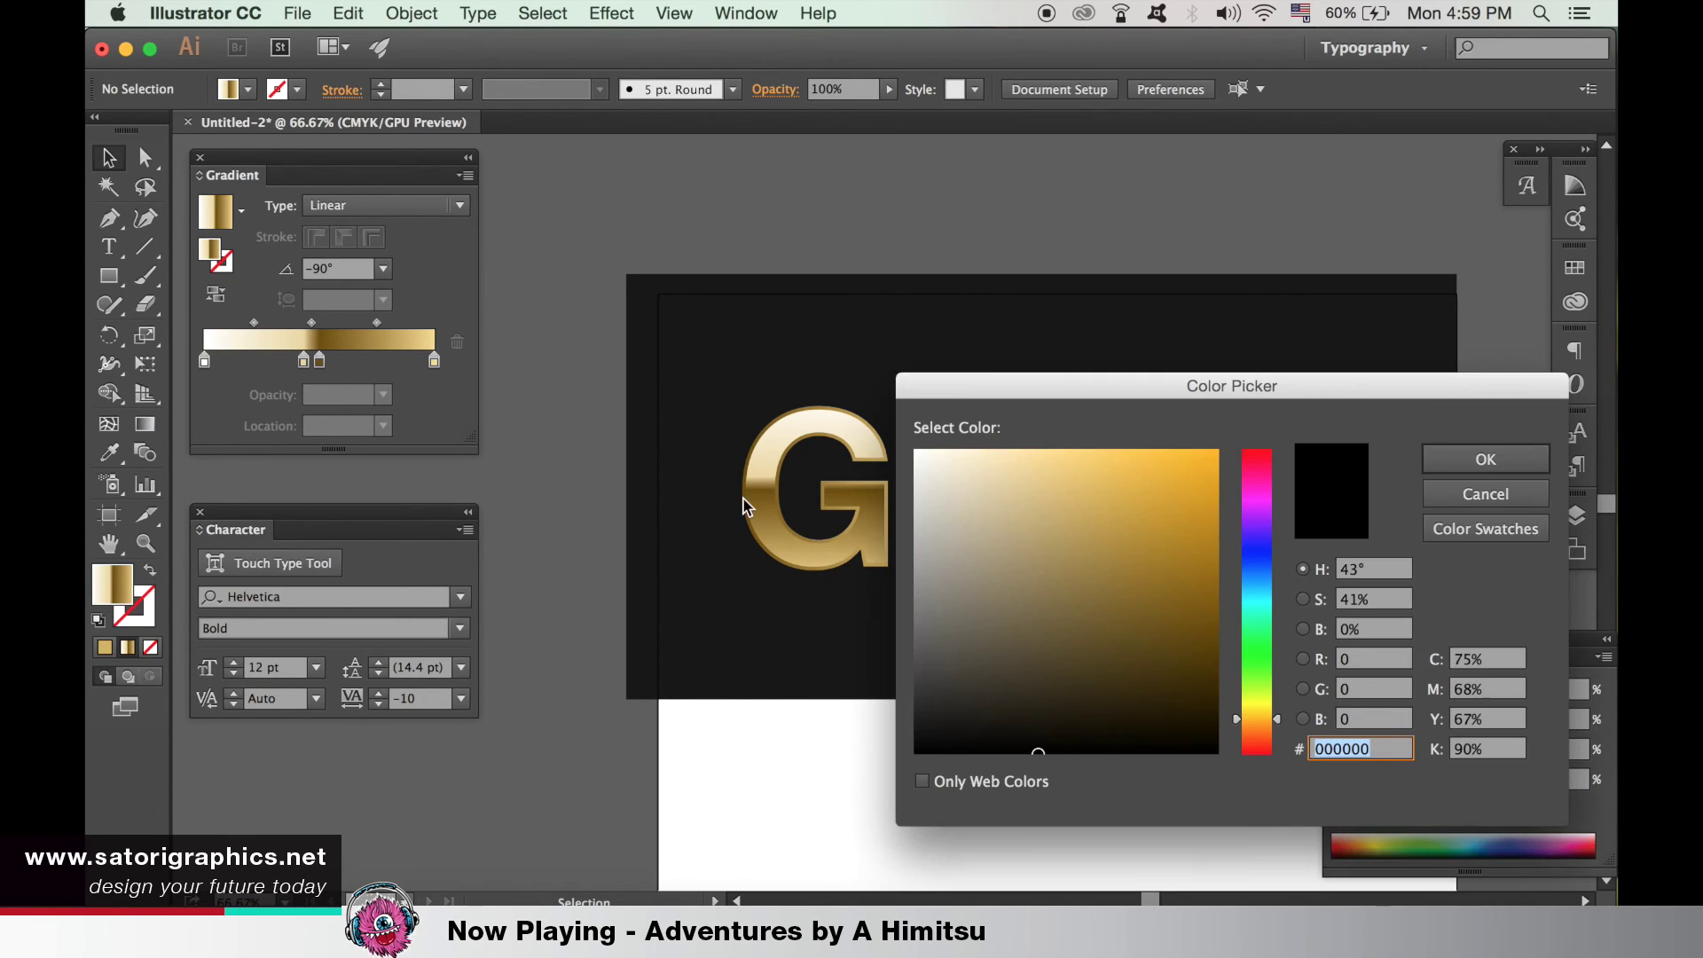
text(ffffff)
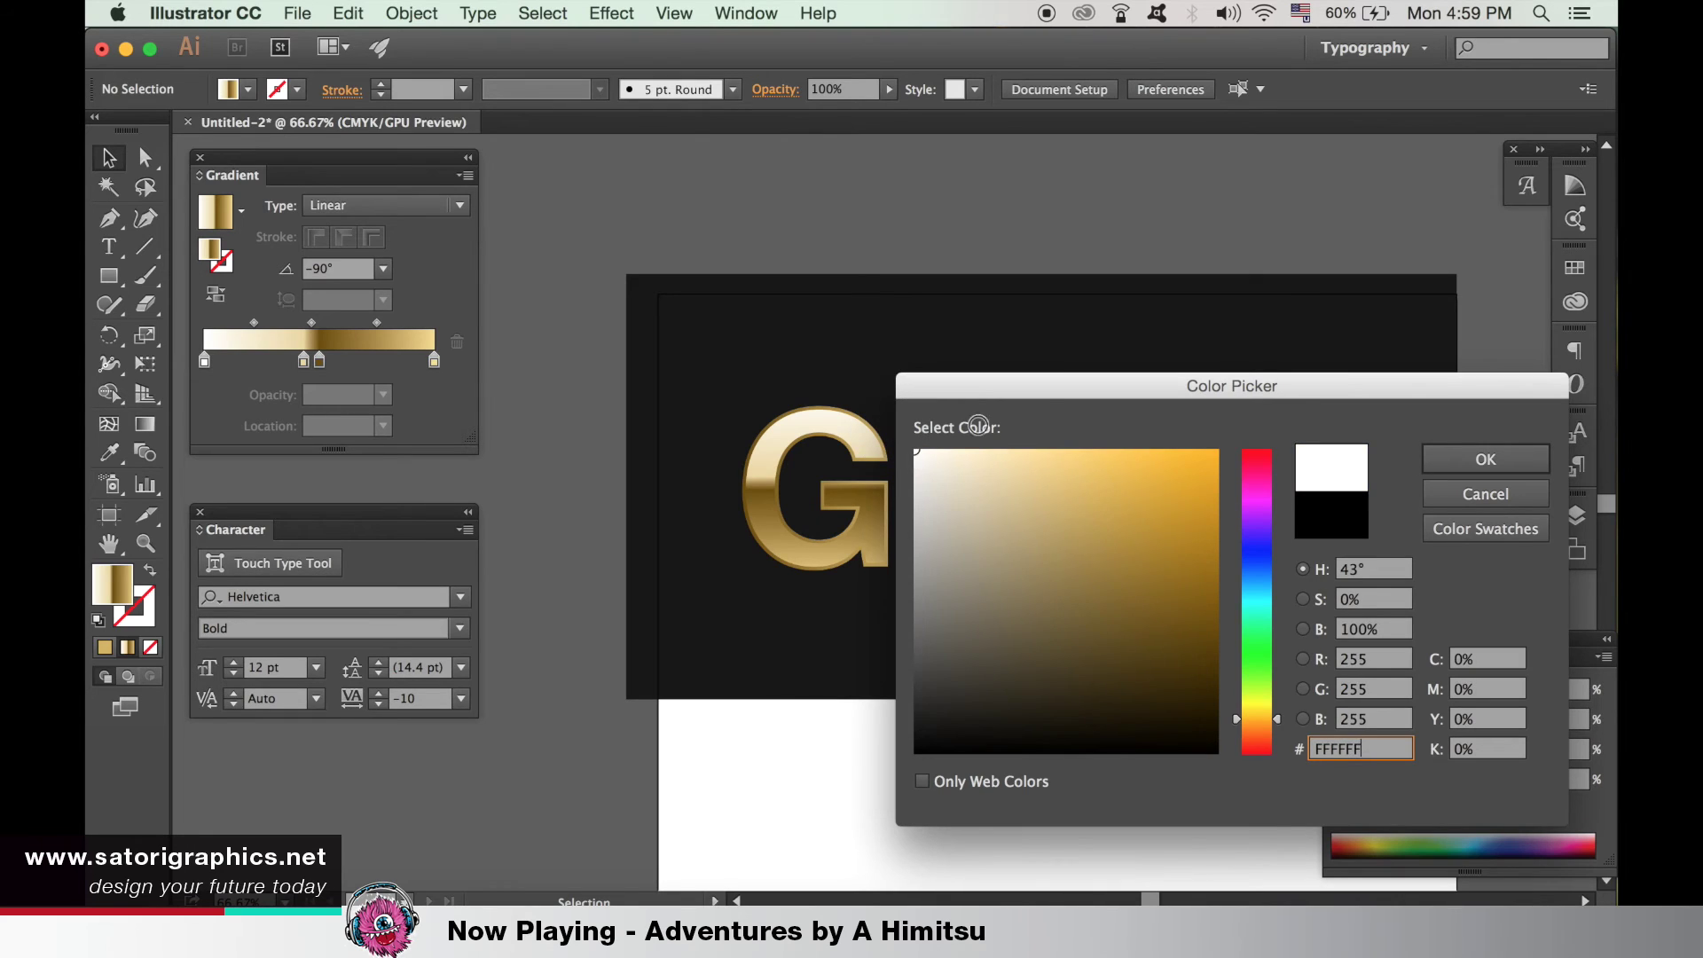
key(Return)
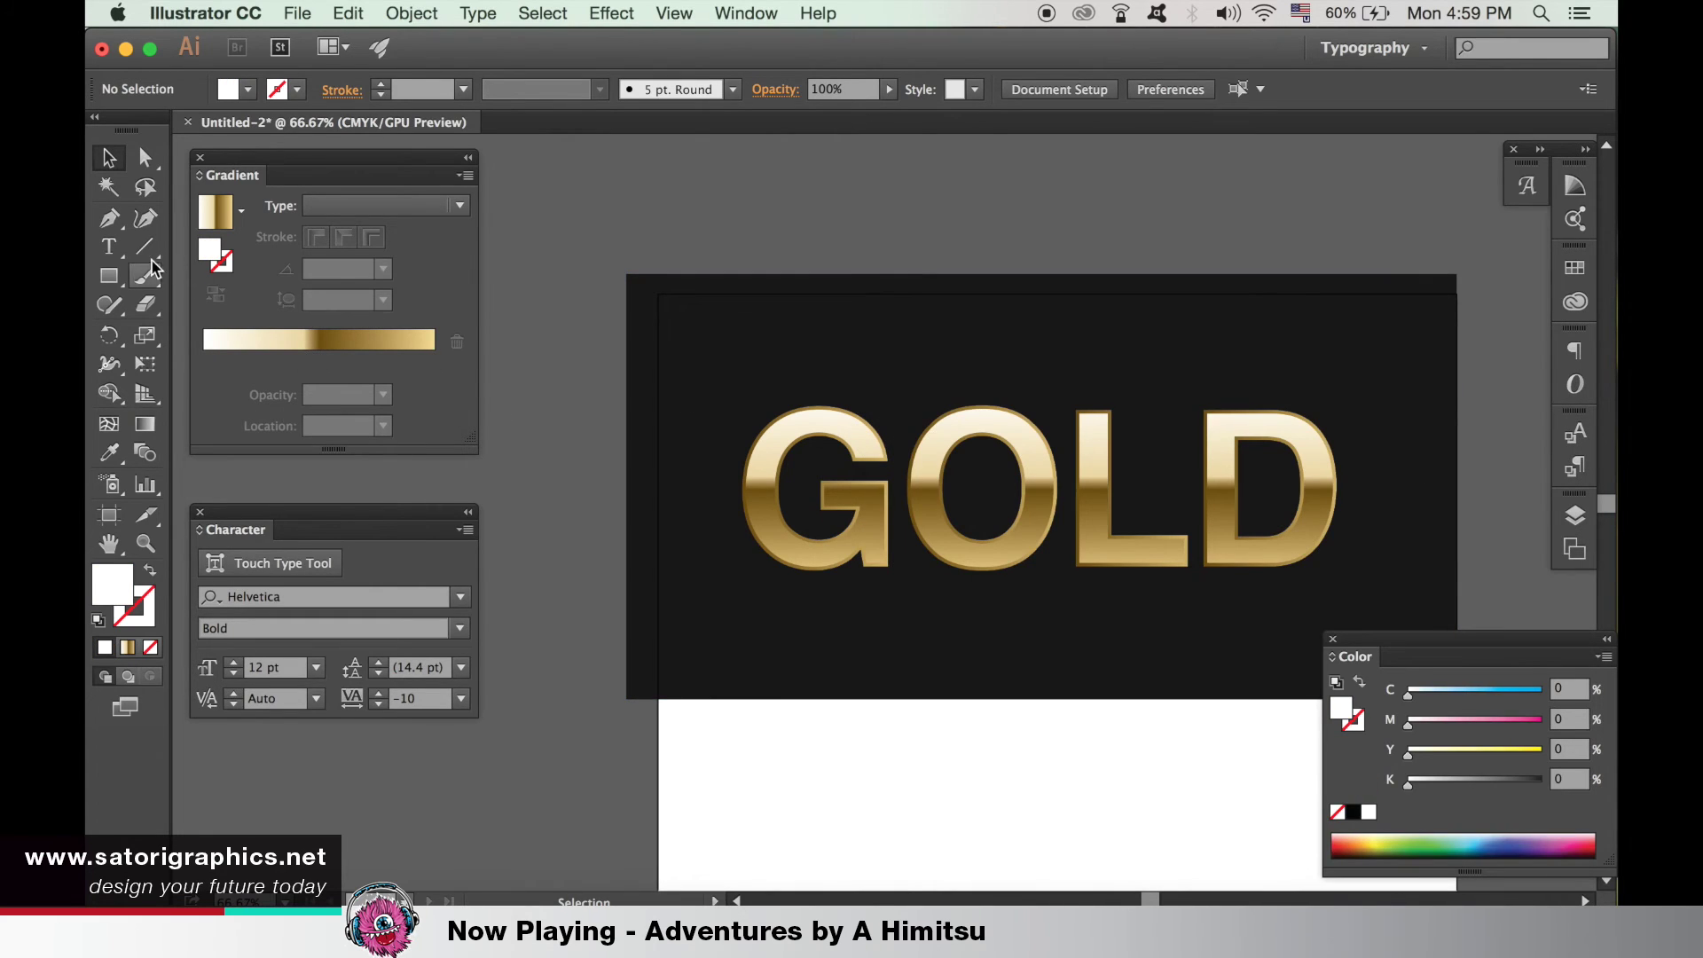
Draw a small circle of about 21 px above the G with the Ellipse tool
click(113, 276)
drag(116, 278, 212, 333)
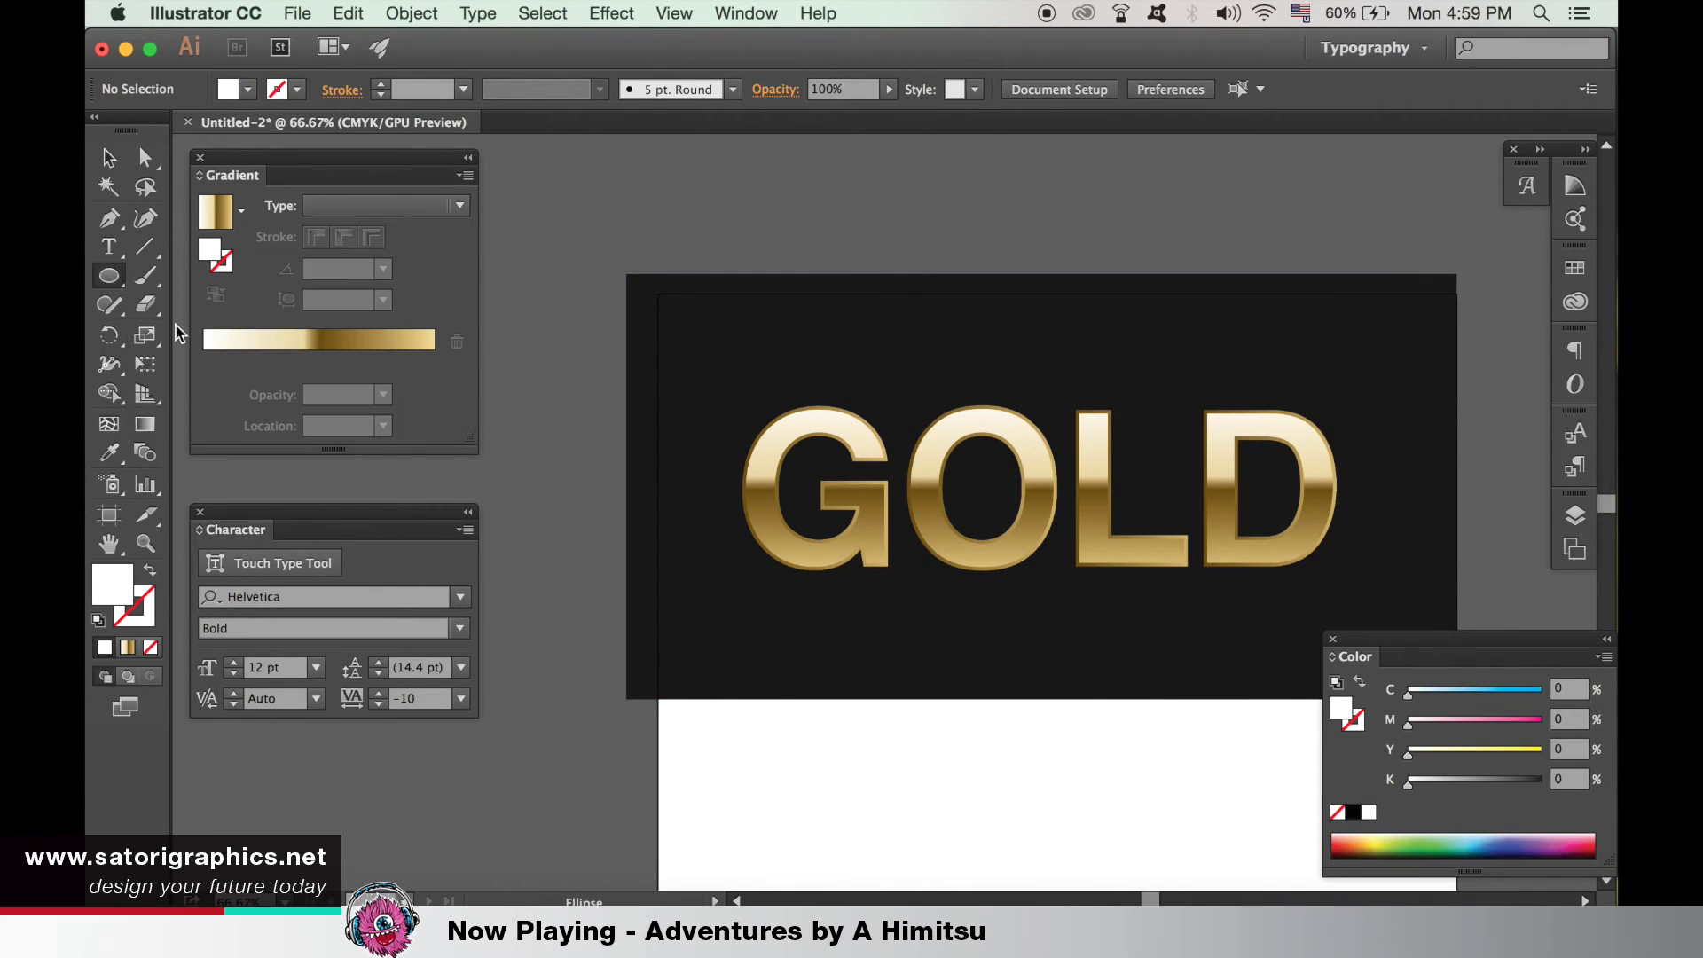
drag(714, 325, 758, 357)
key(v)
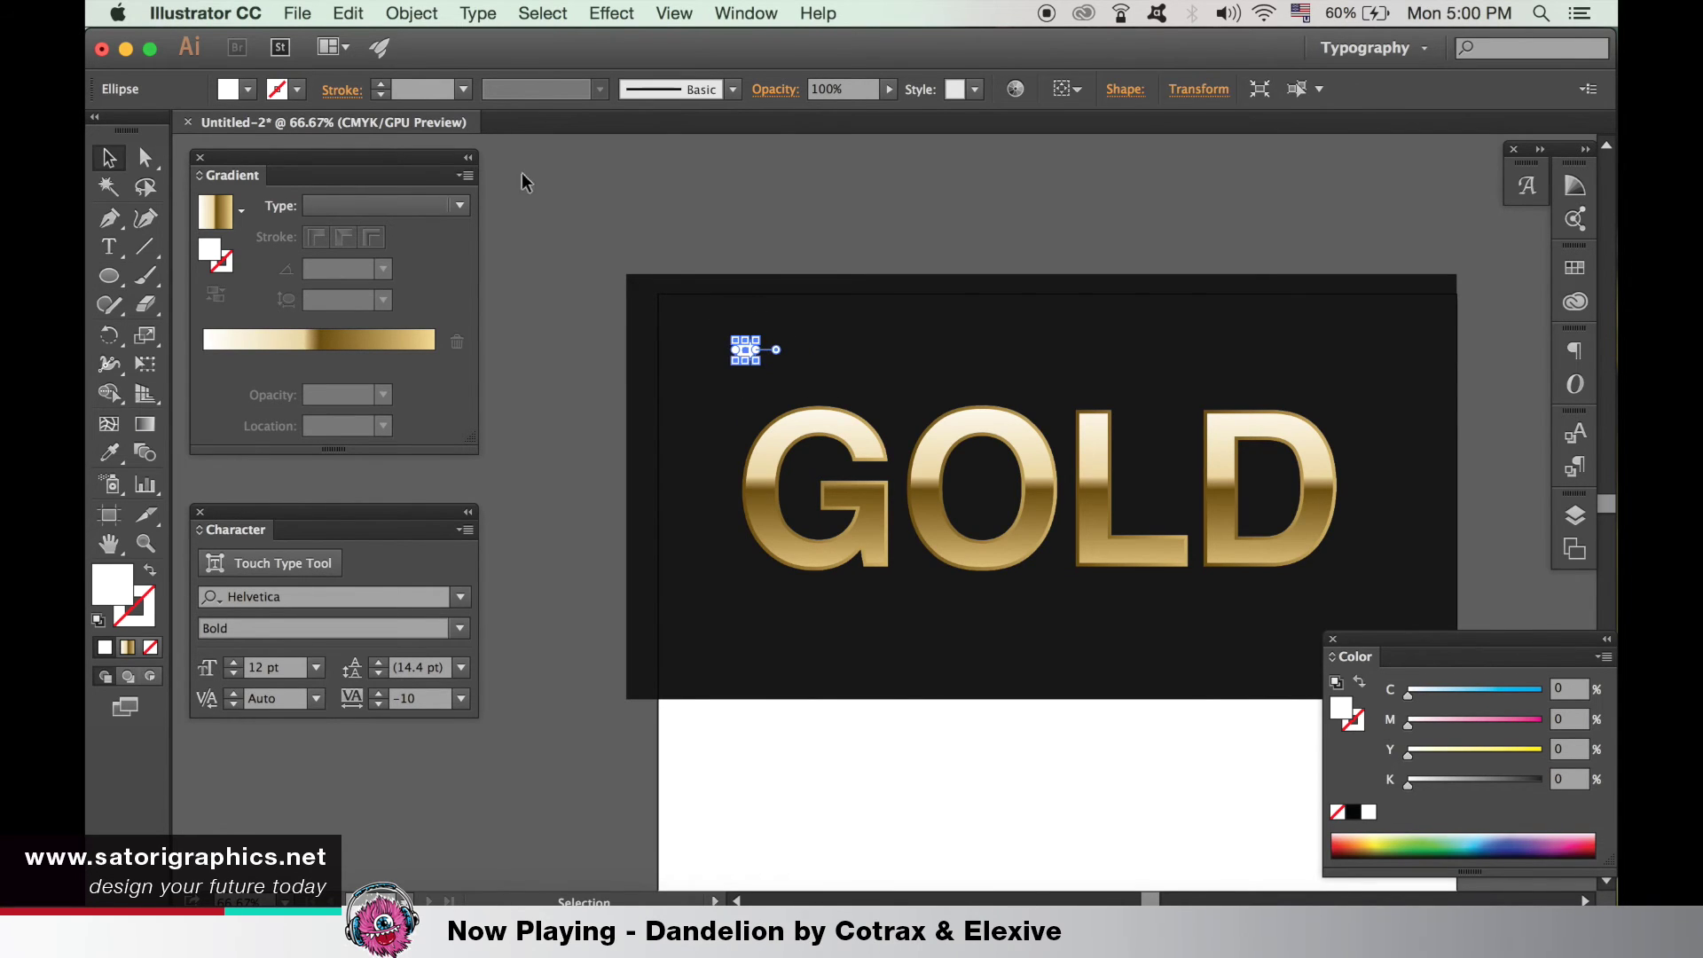
click(678, 186)
scroll(742, 292, up, 3)
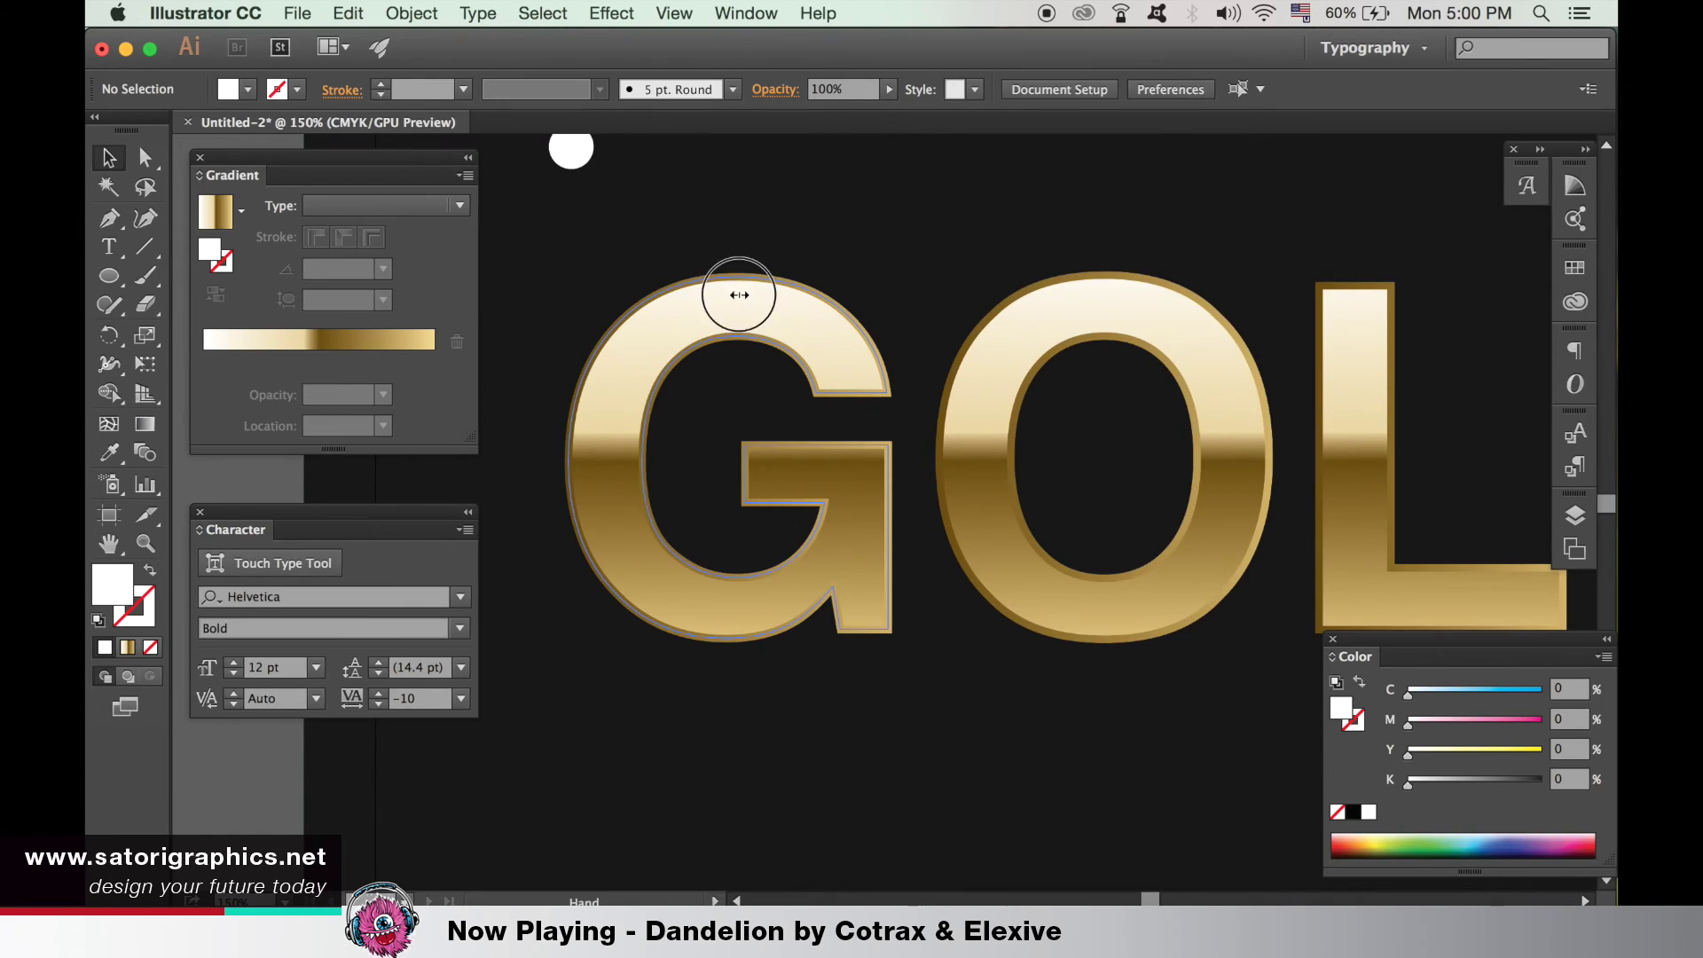
mouse_move(741, 285)
mouse_down()
mouse_move(755, 550)
mouse_move(828, 534)
mouse_up()
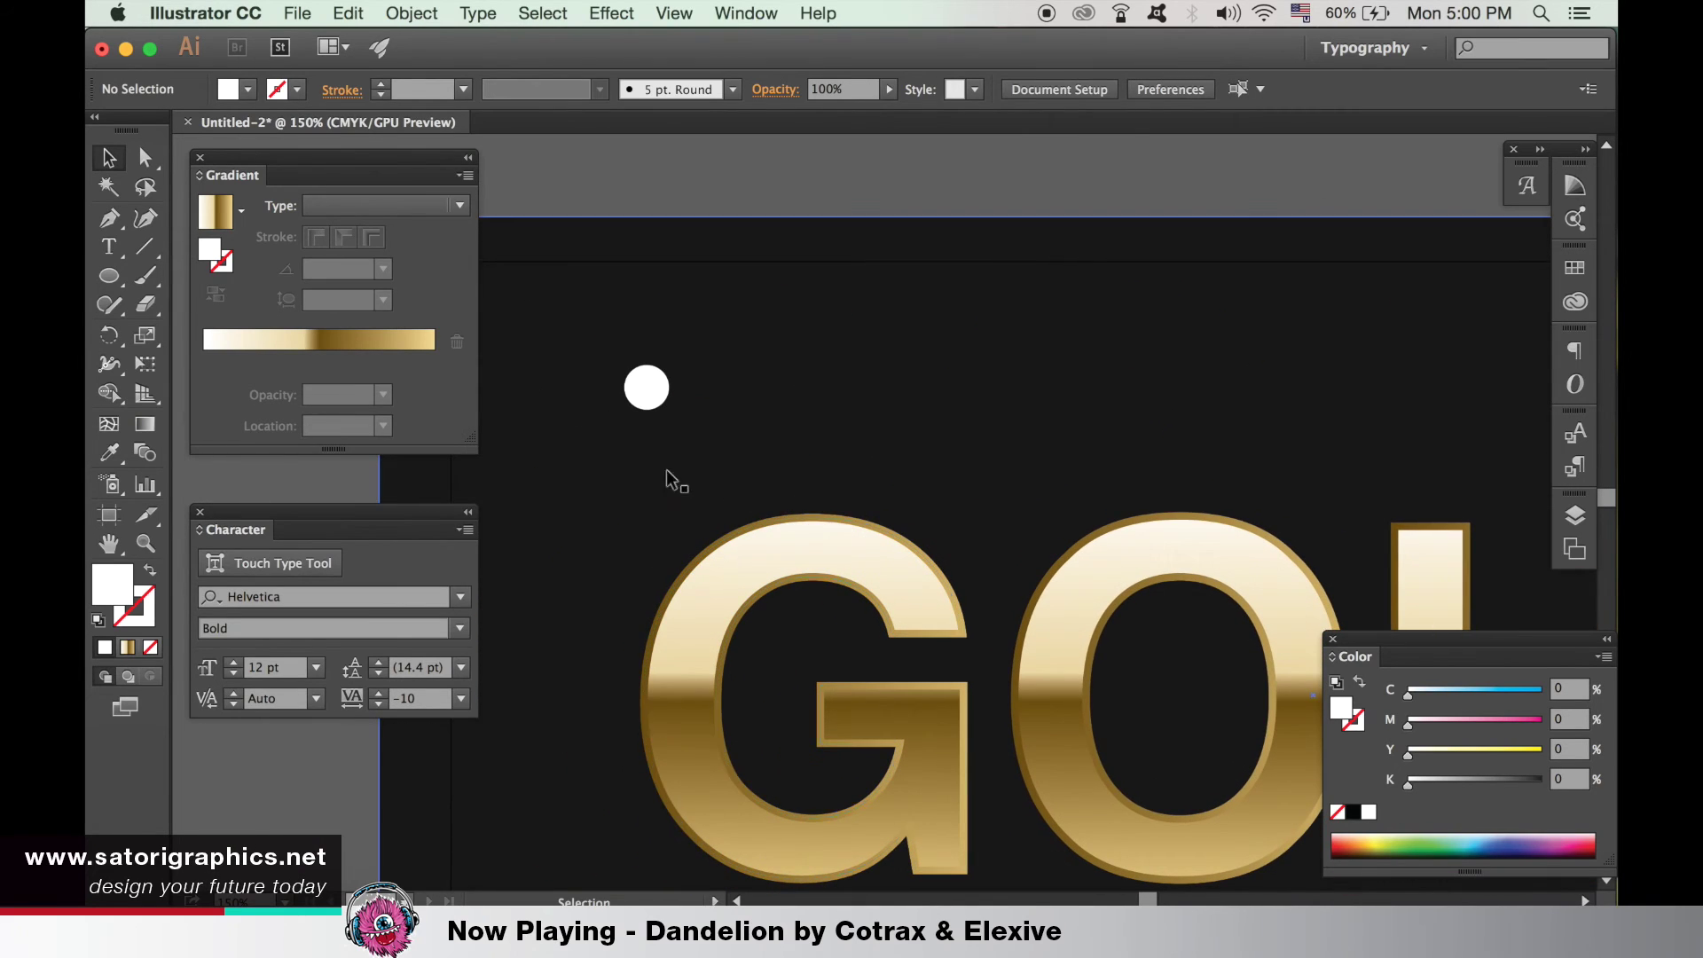
Close the Gradient and Character panels and select the white circle
click(200, 157)
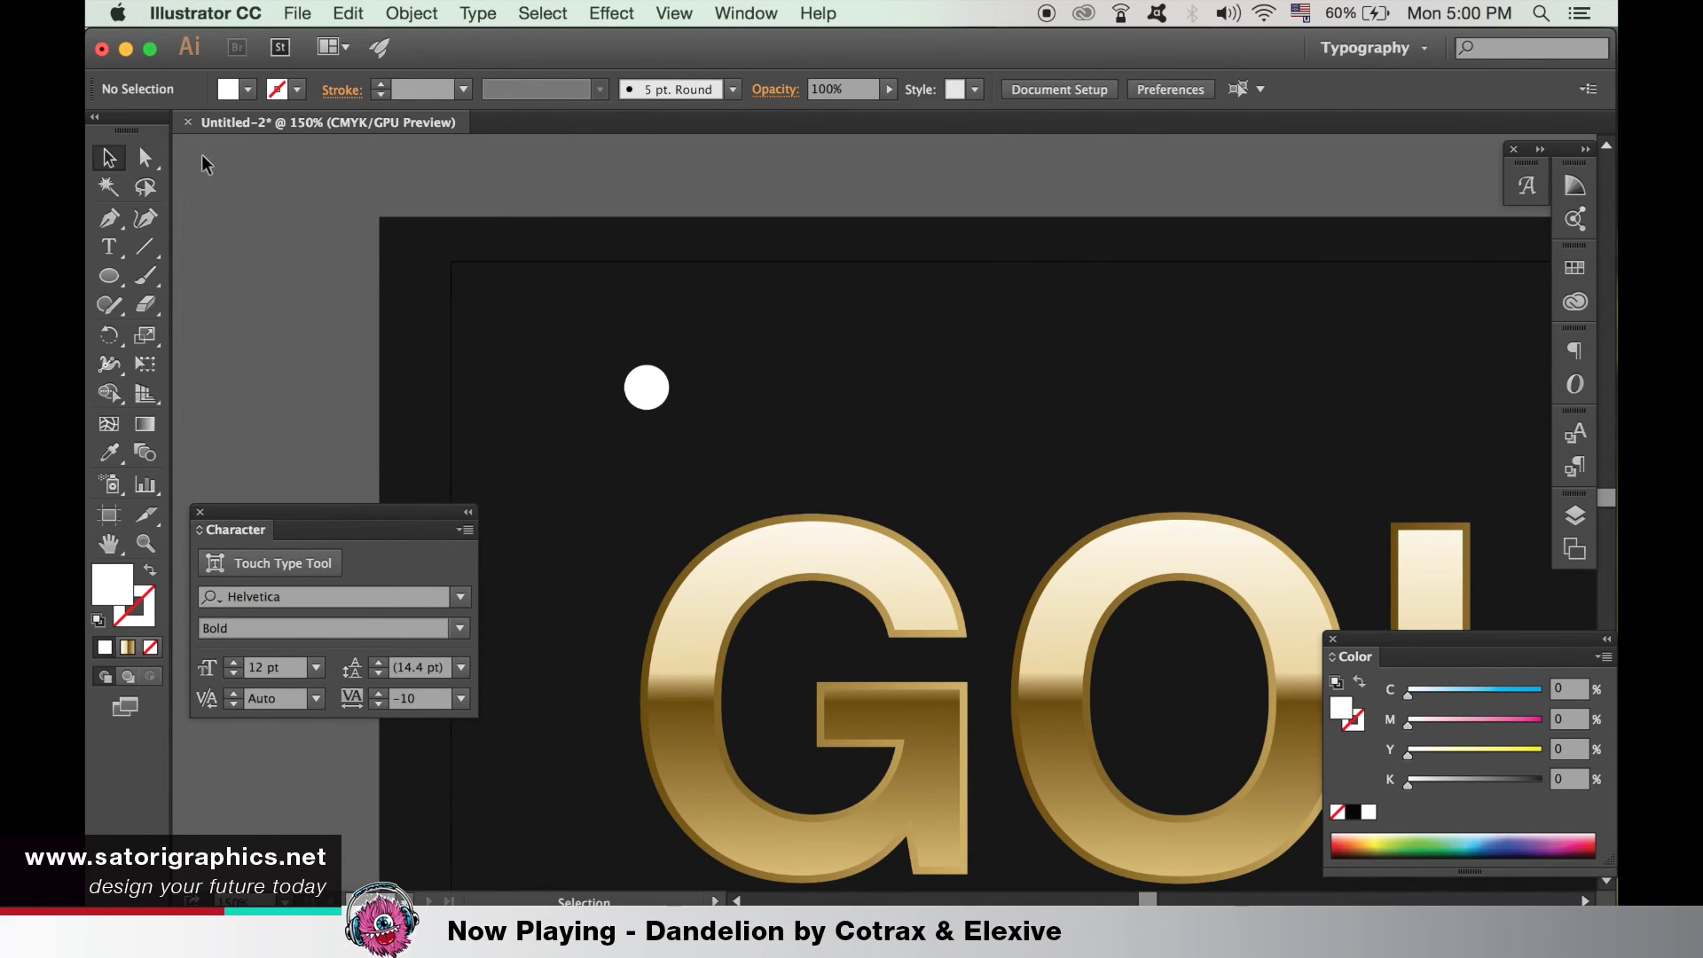
click(198, 513)
click(639, 392)
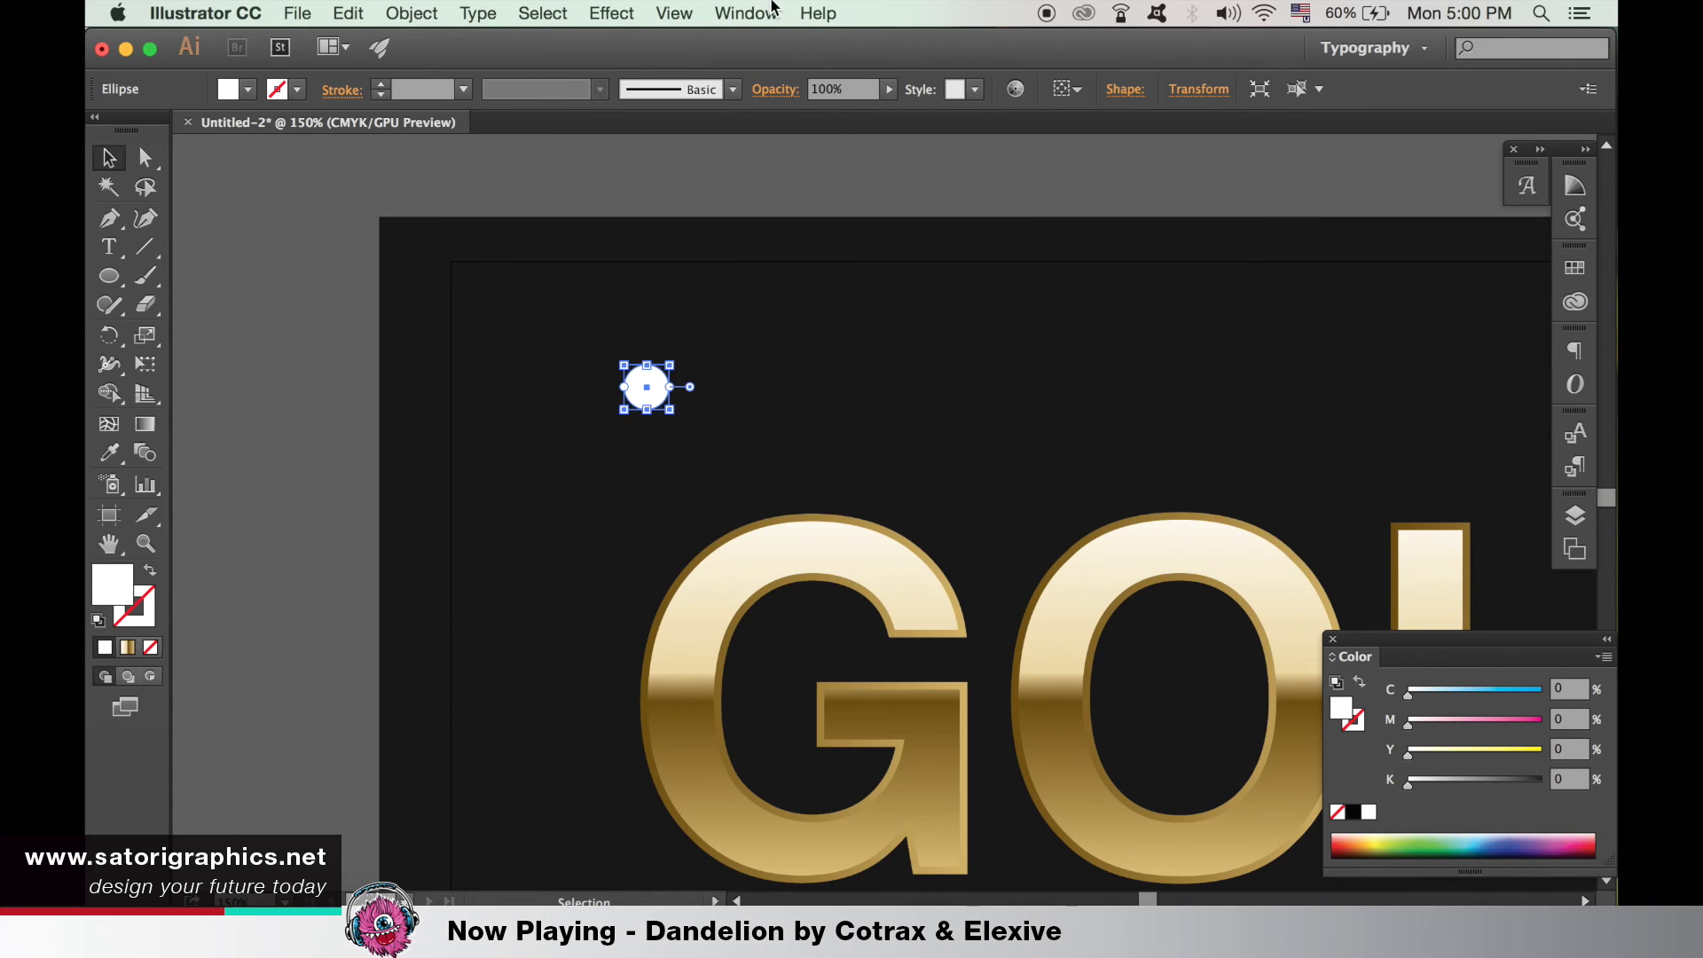
Apply a Gaussian Blur with a reduced radius and move the glint onto the G's top edge
click(674, 13)
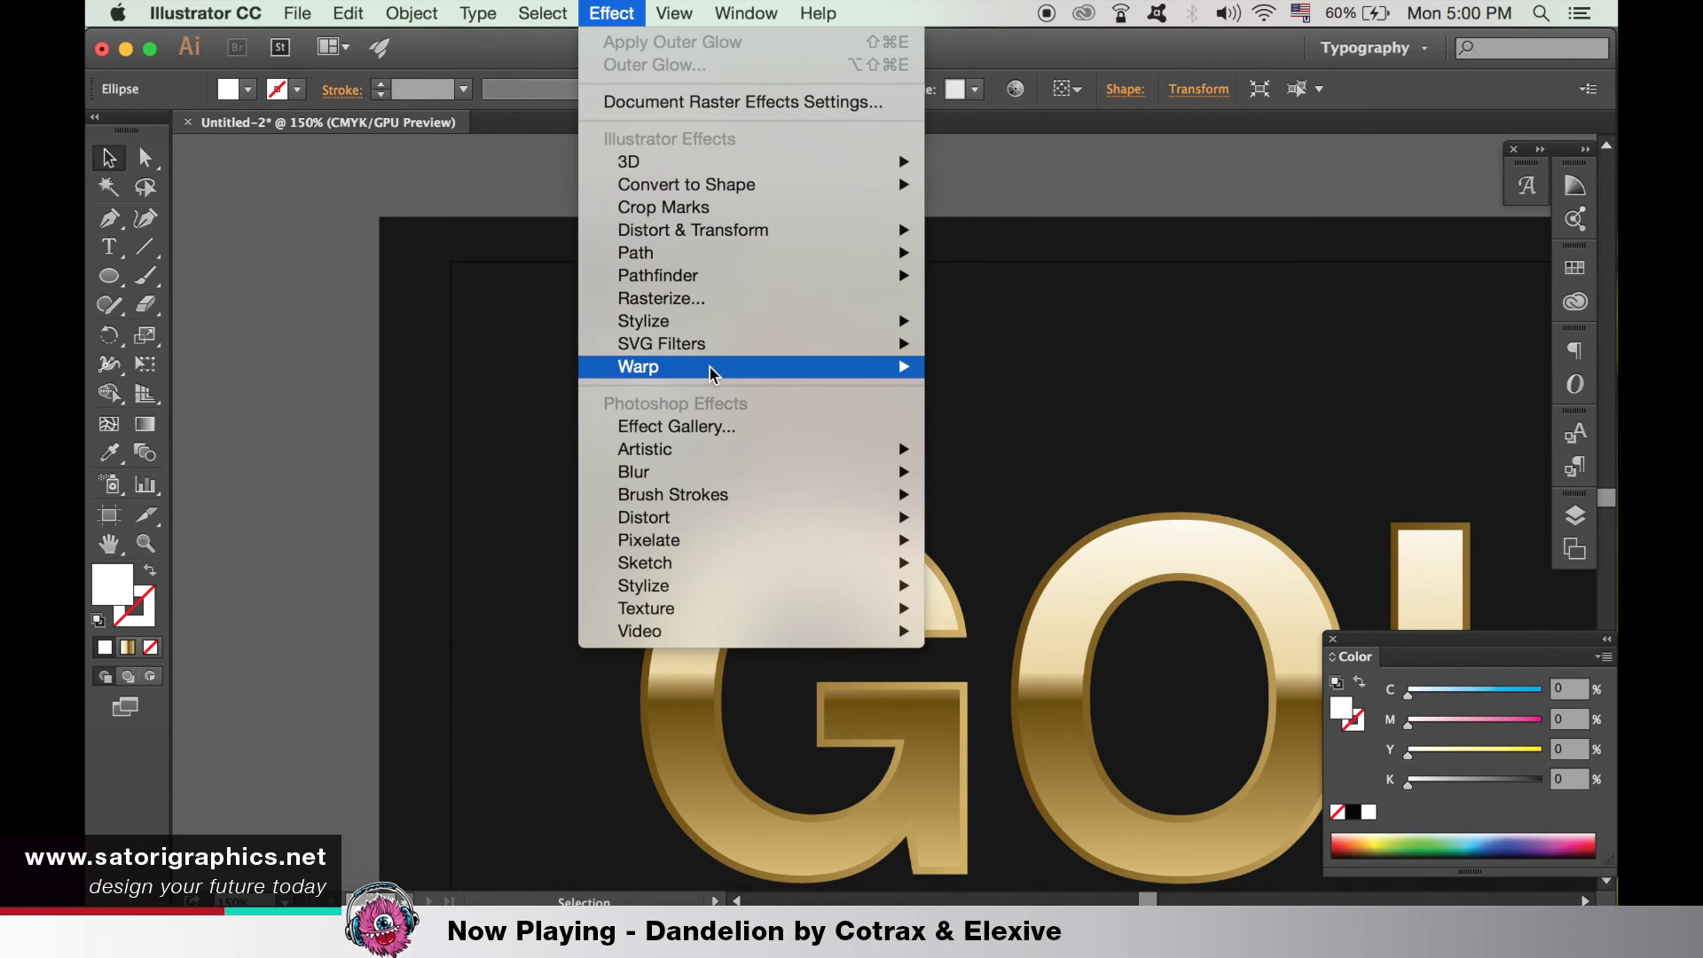
click(1018, 472)
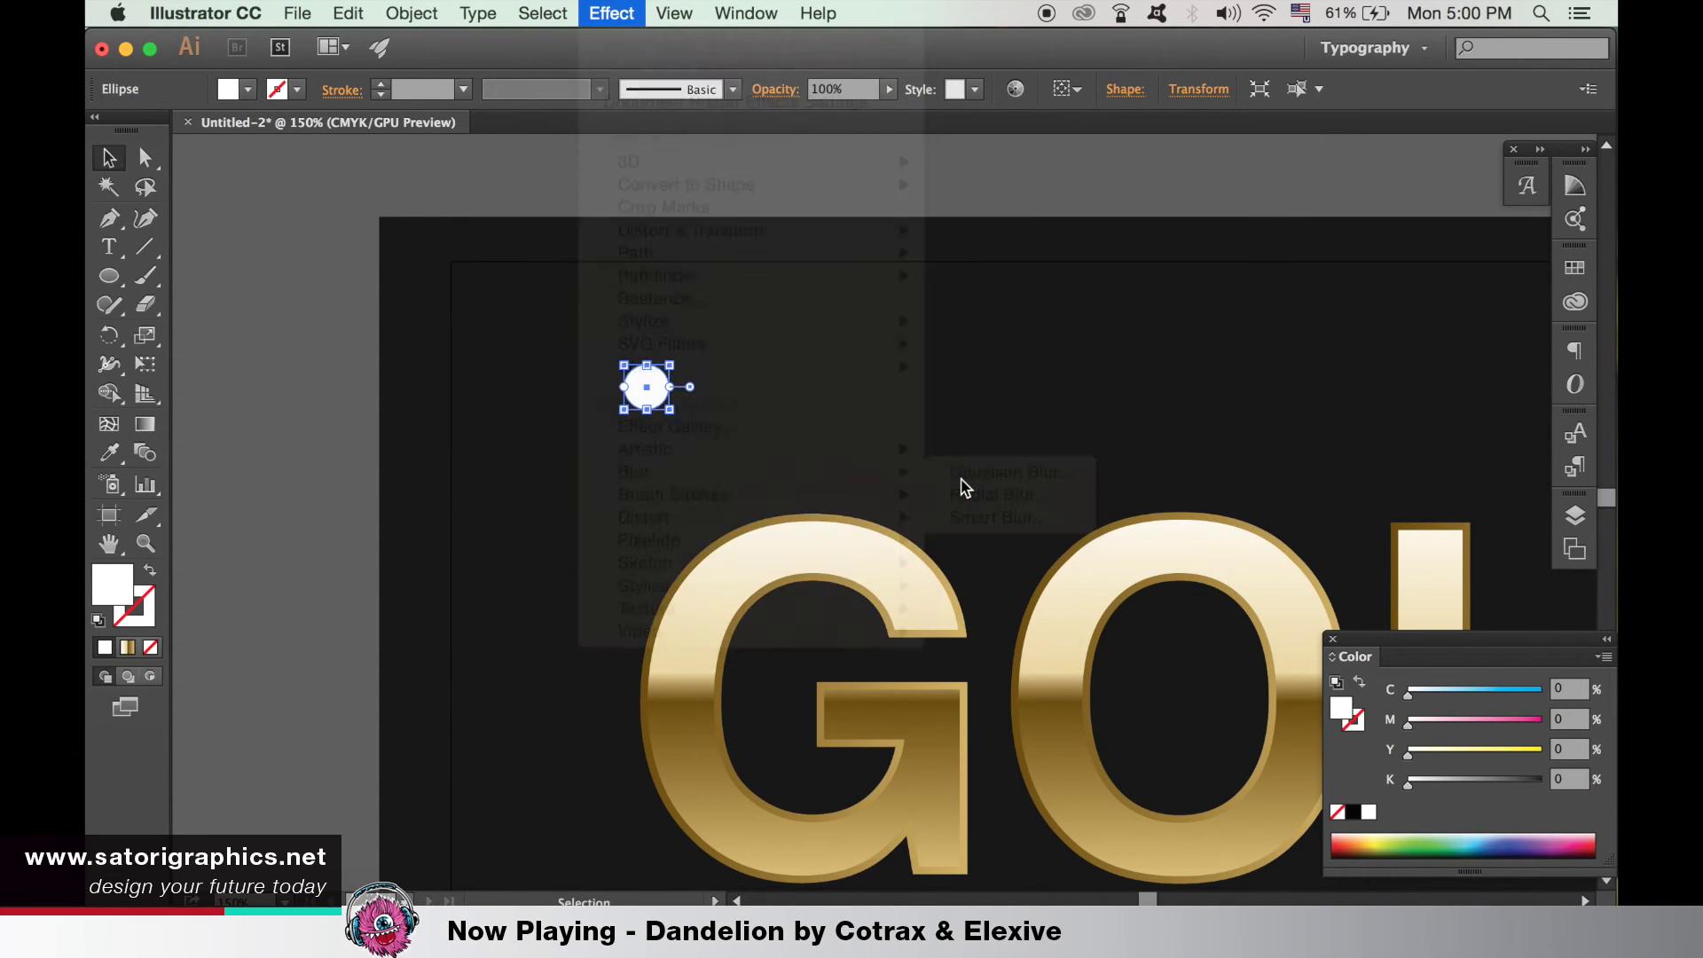
click(1186, 514)
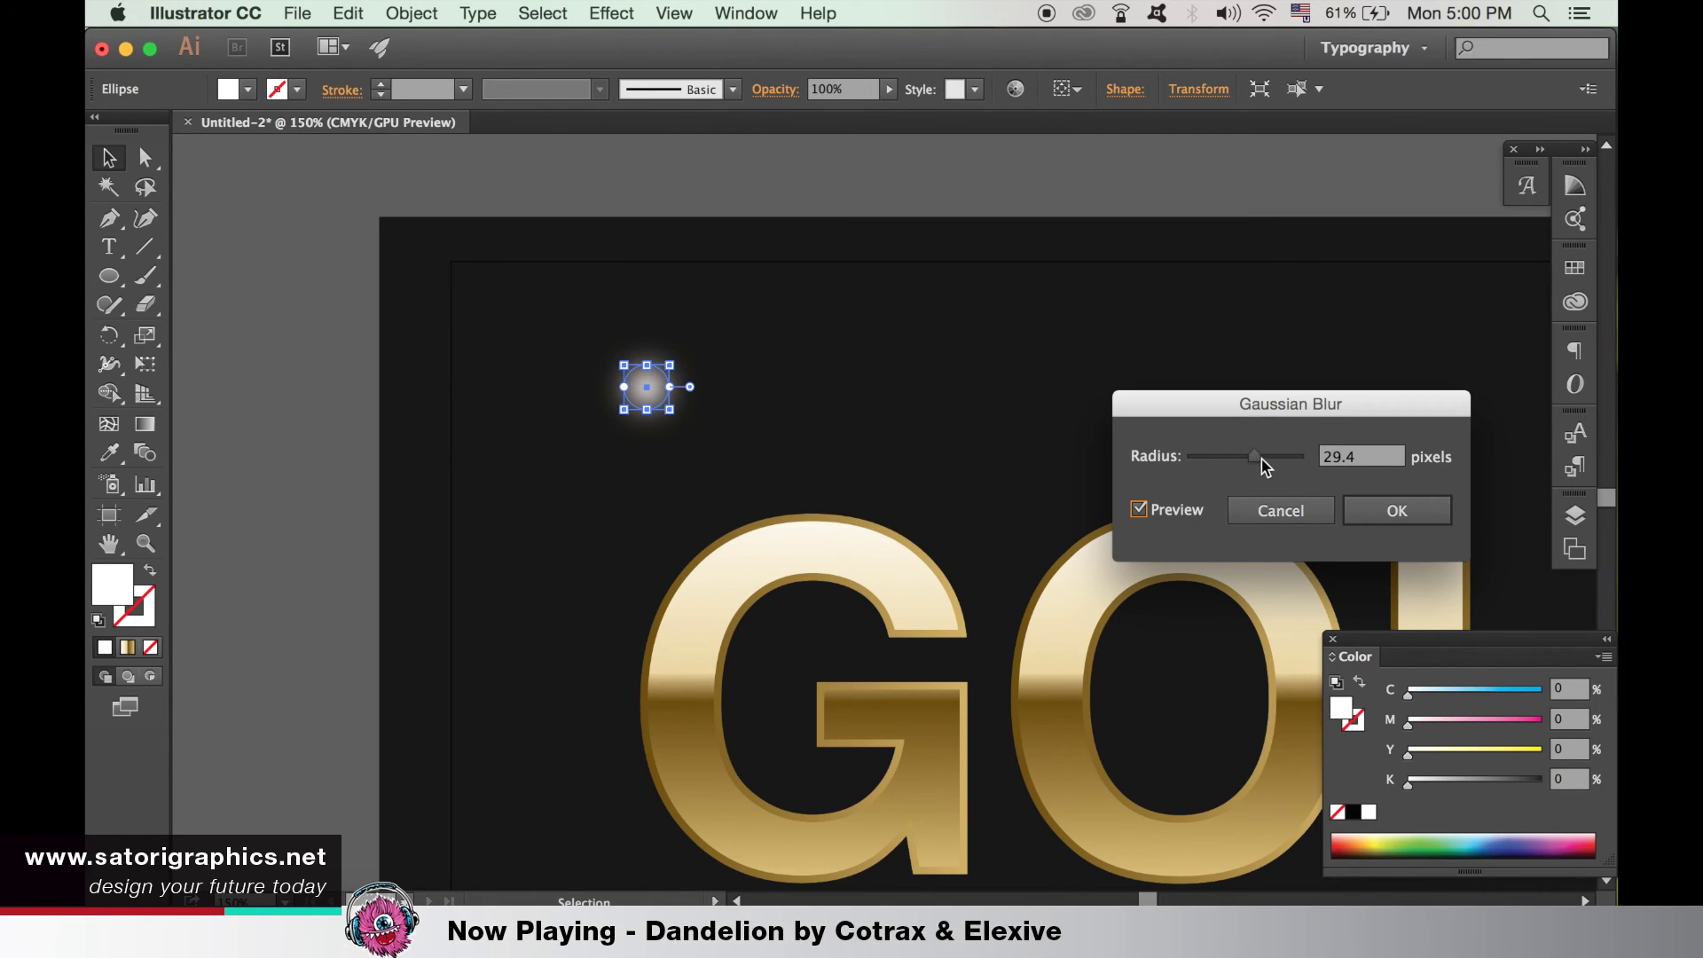
drag(1258, 457, 1259, 464)
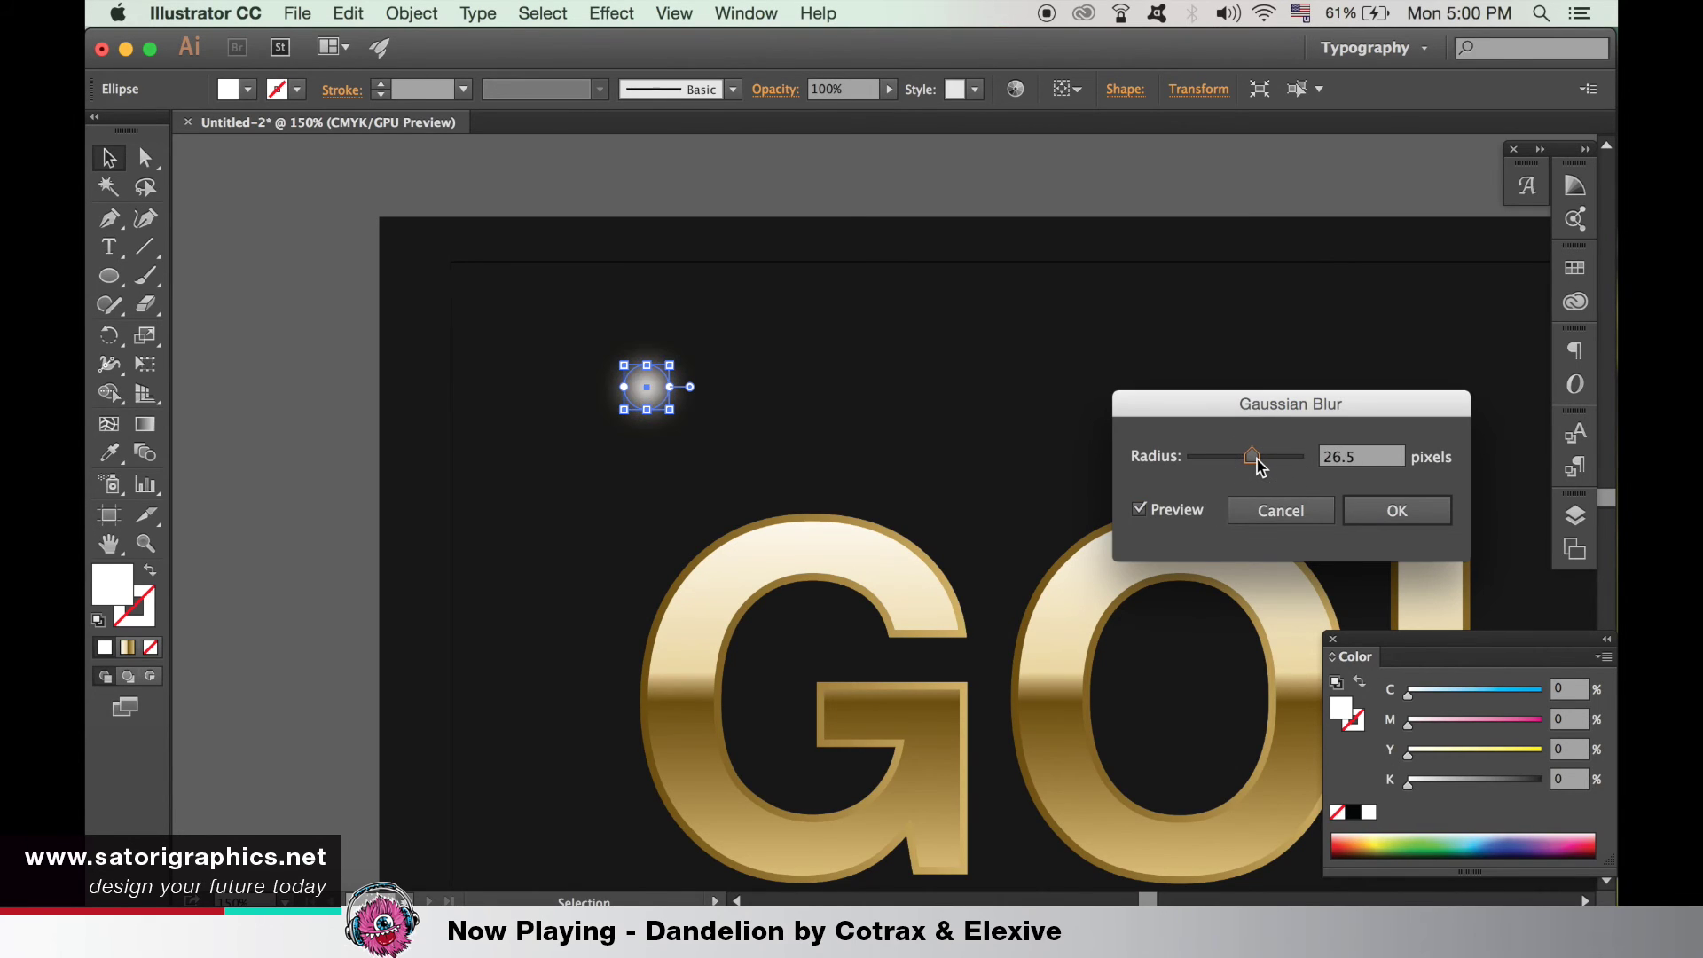
click(1352, 511)
click(985, 253)
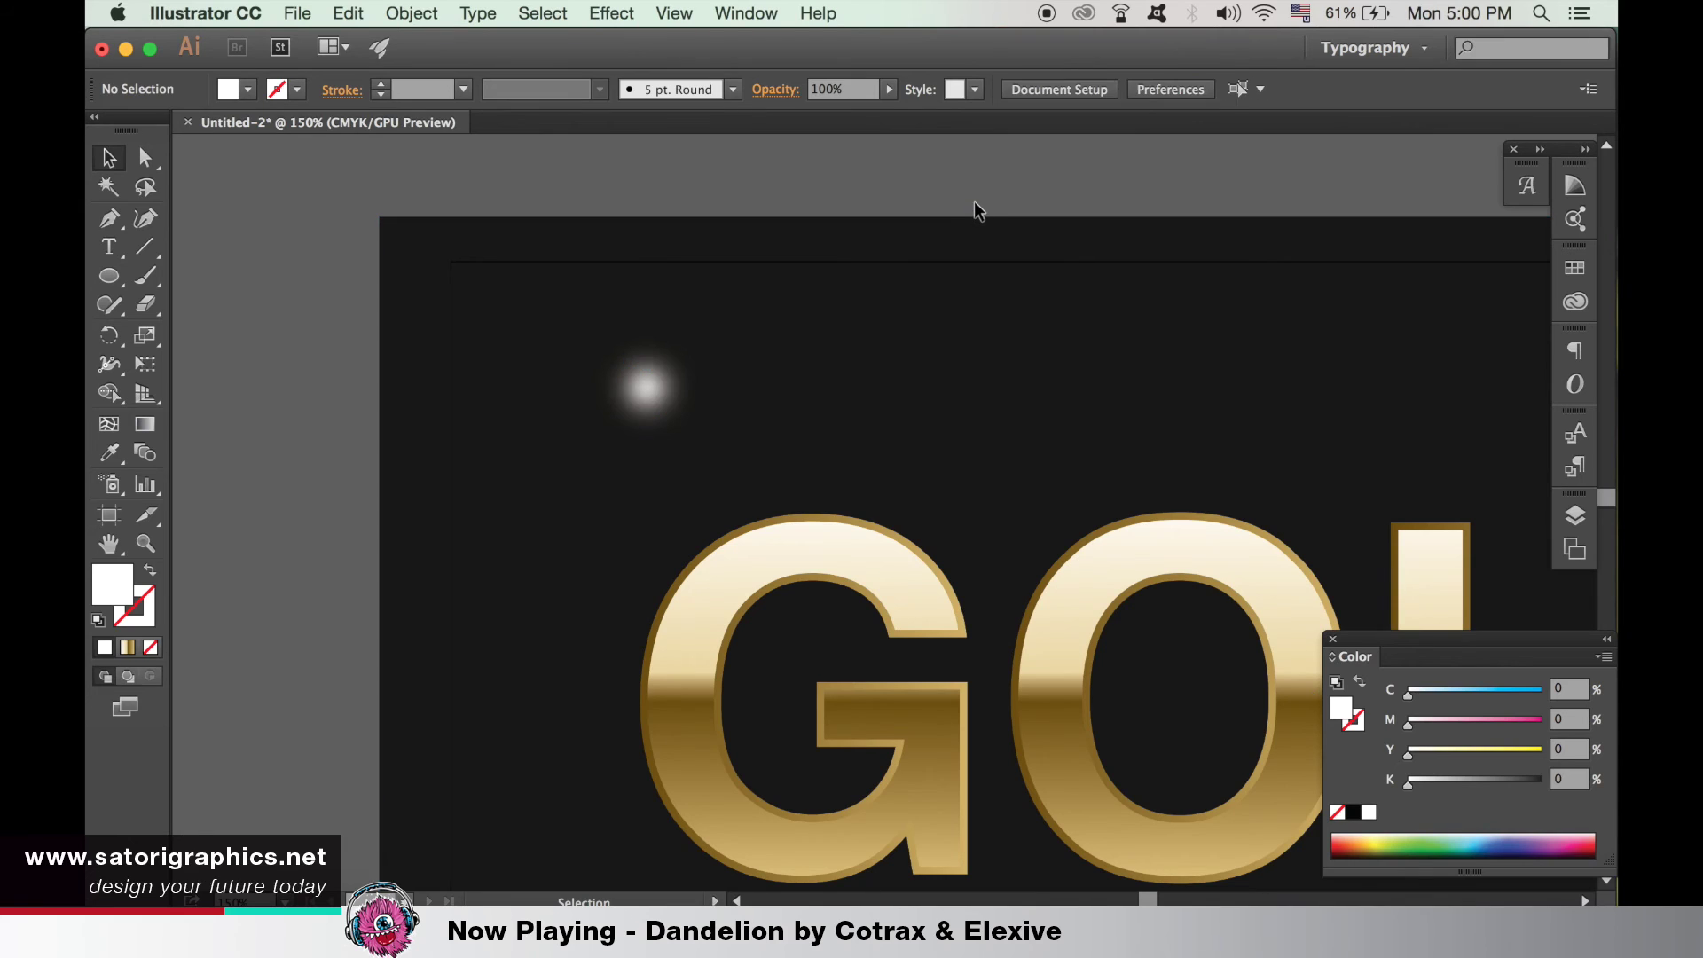
mouse_move(642, 384)
mouse_down()
mouse_move(912, 594)
mouse_move(940, 588)
mouse_up()
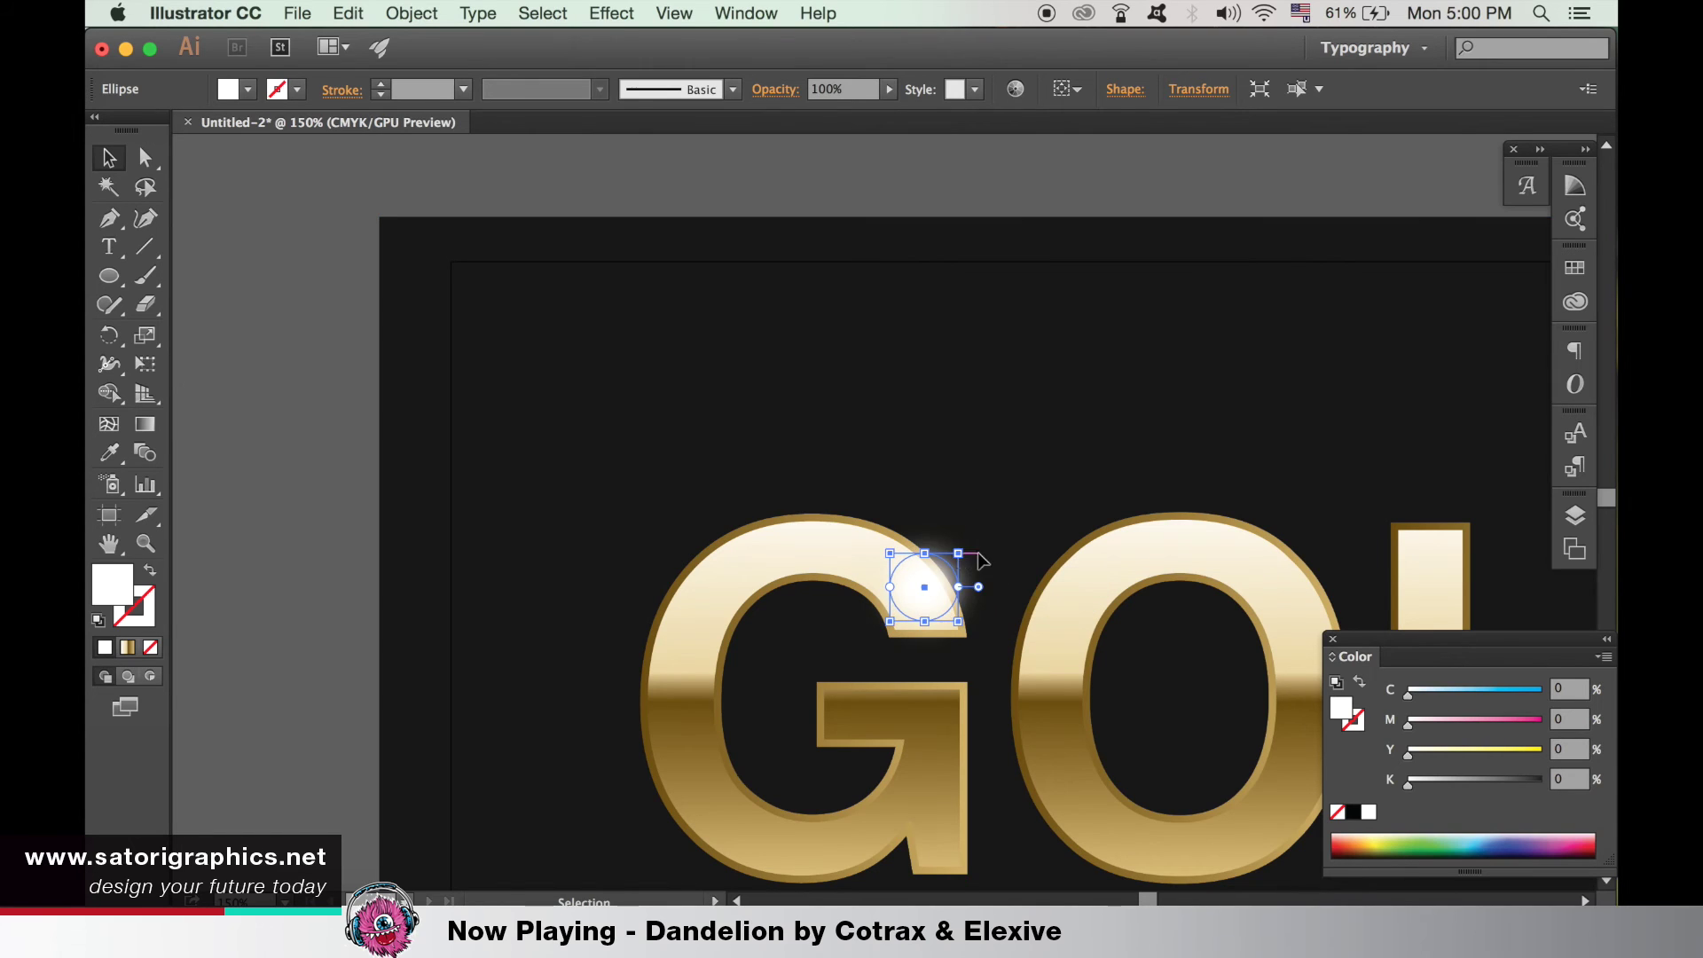
Place the blurred white glint on the G's top-right corner and other letter tops
click(1008, 486)
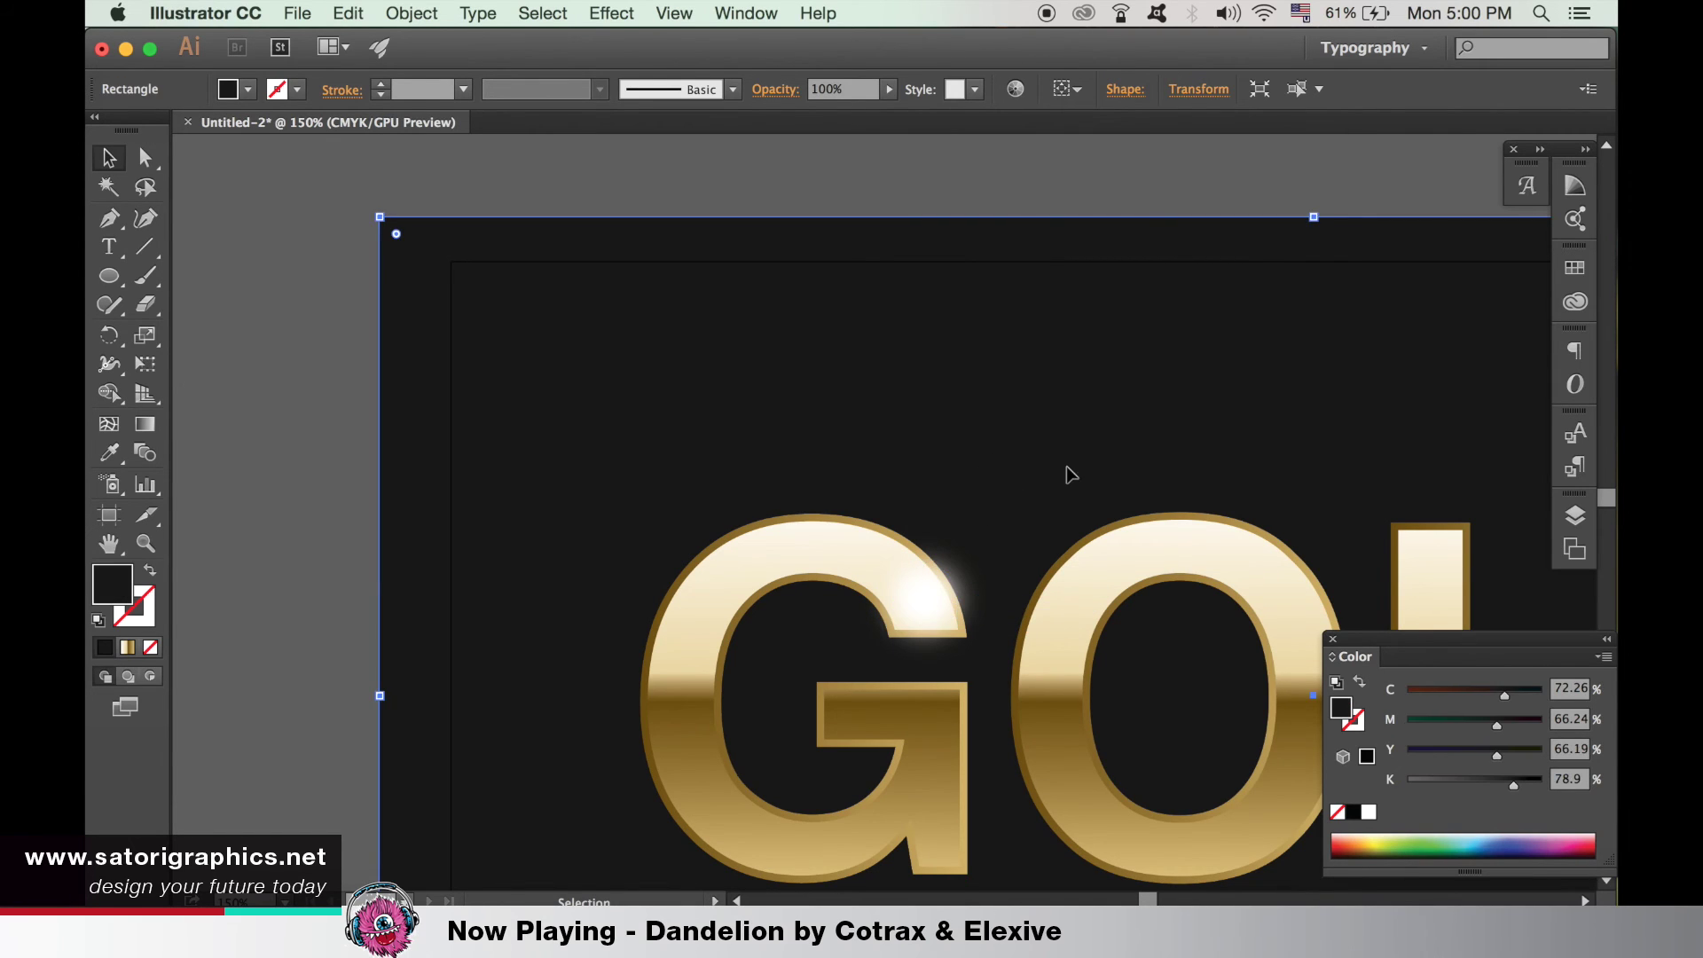
drag(1068, 475, 852, 433)
drag(723, 475, 719, 482)
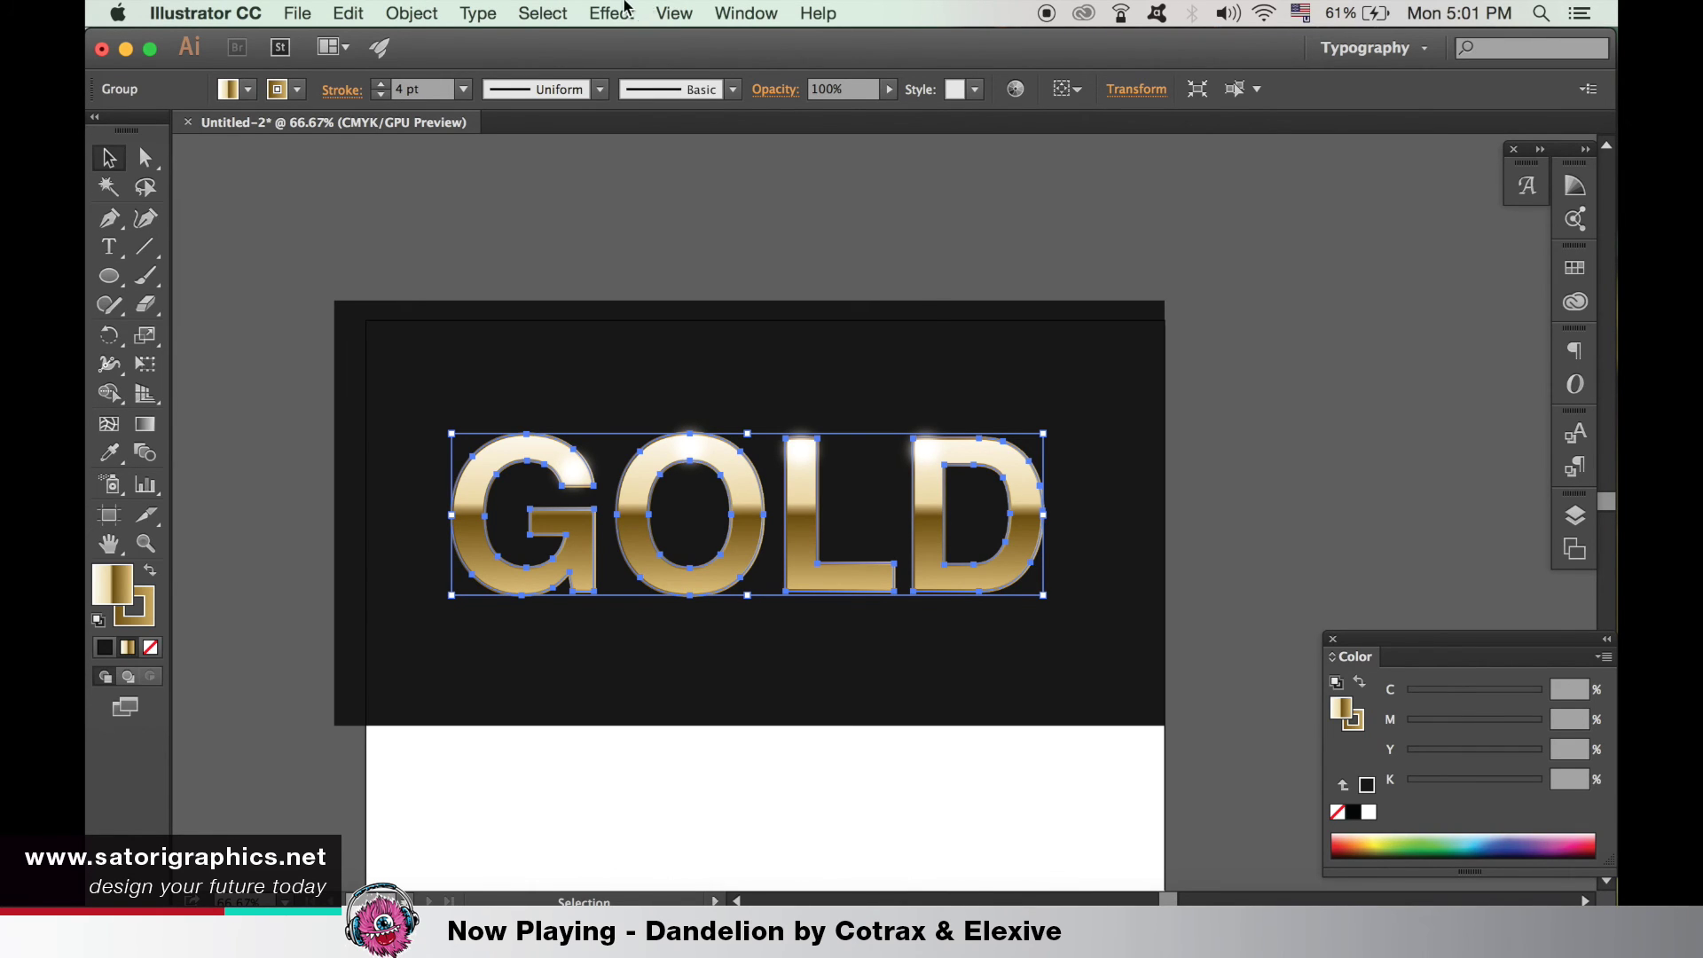
click(624, 11)
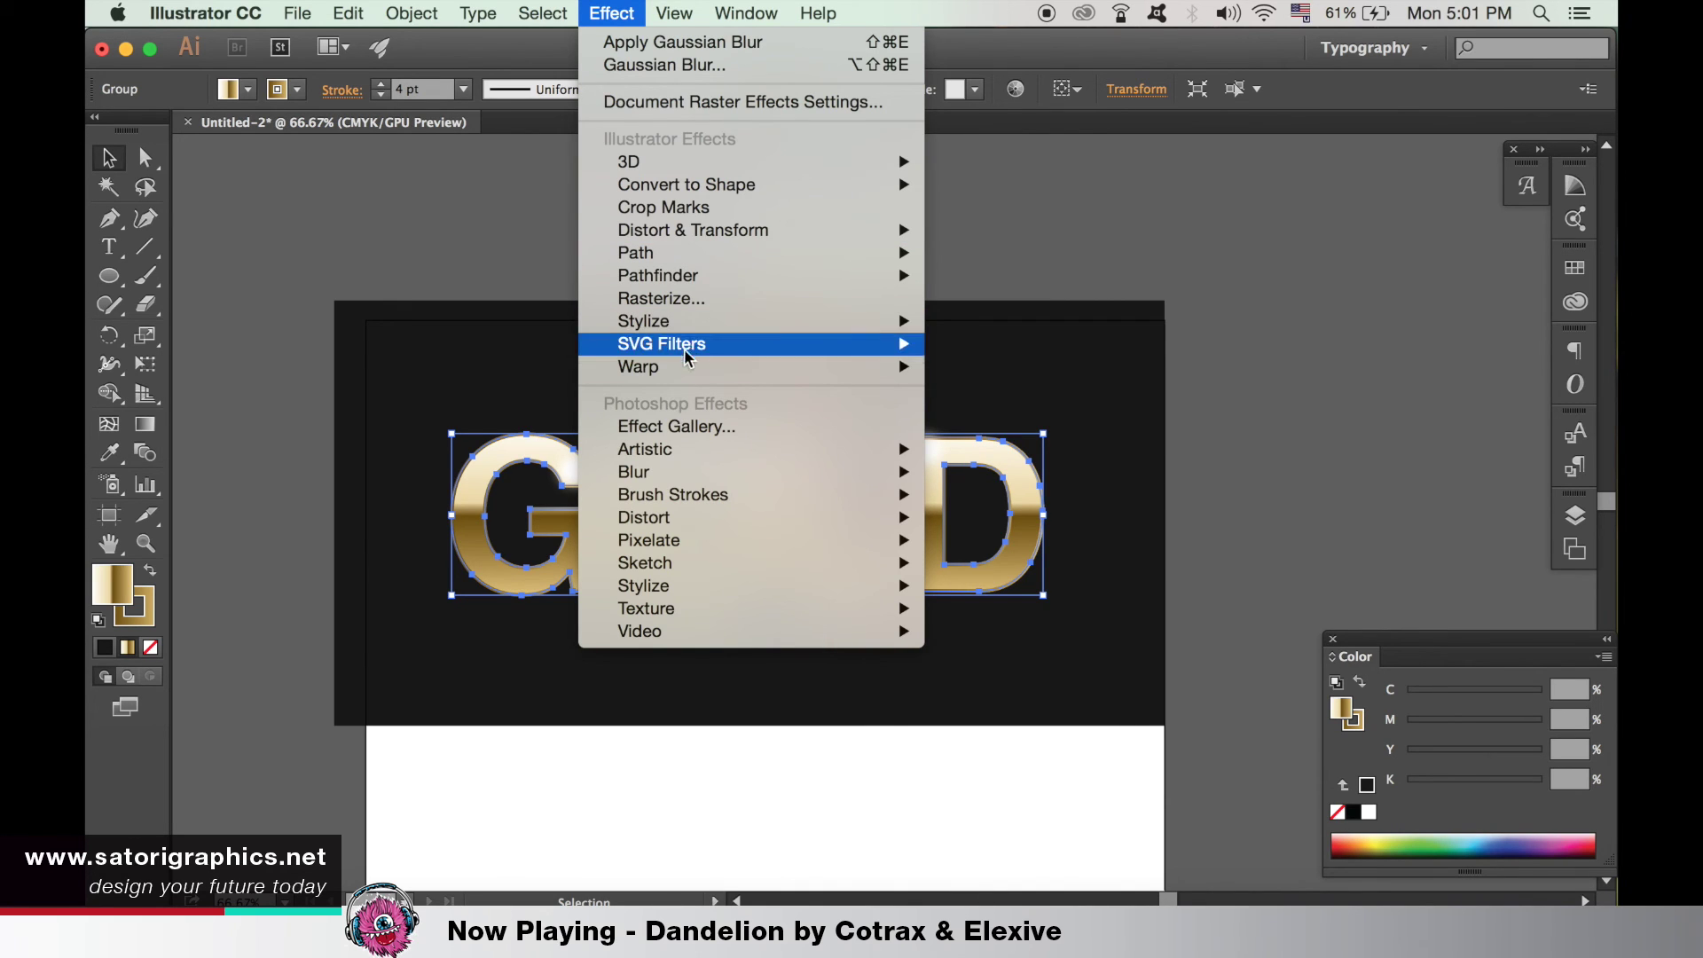
mouse_move(644, 320)
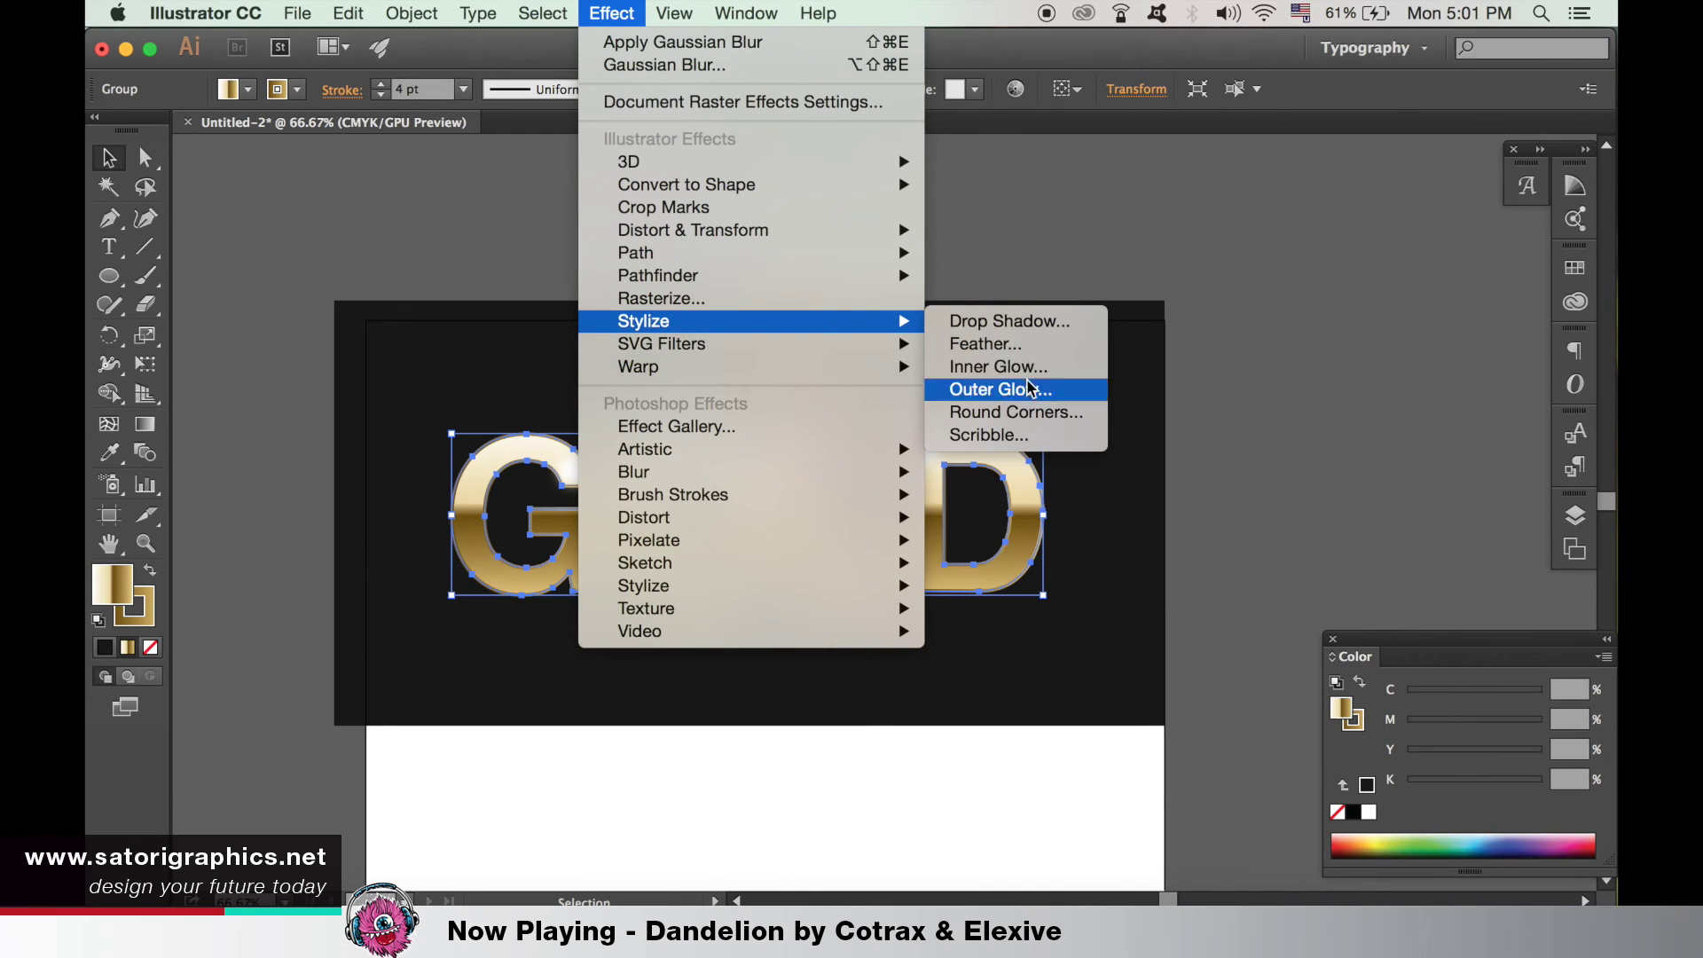
Apply a Stylize Outer Glow in colour EFD978 with 75% opacity and 6 px blur
click(1031, 389)
click(1350, 551)
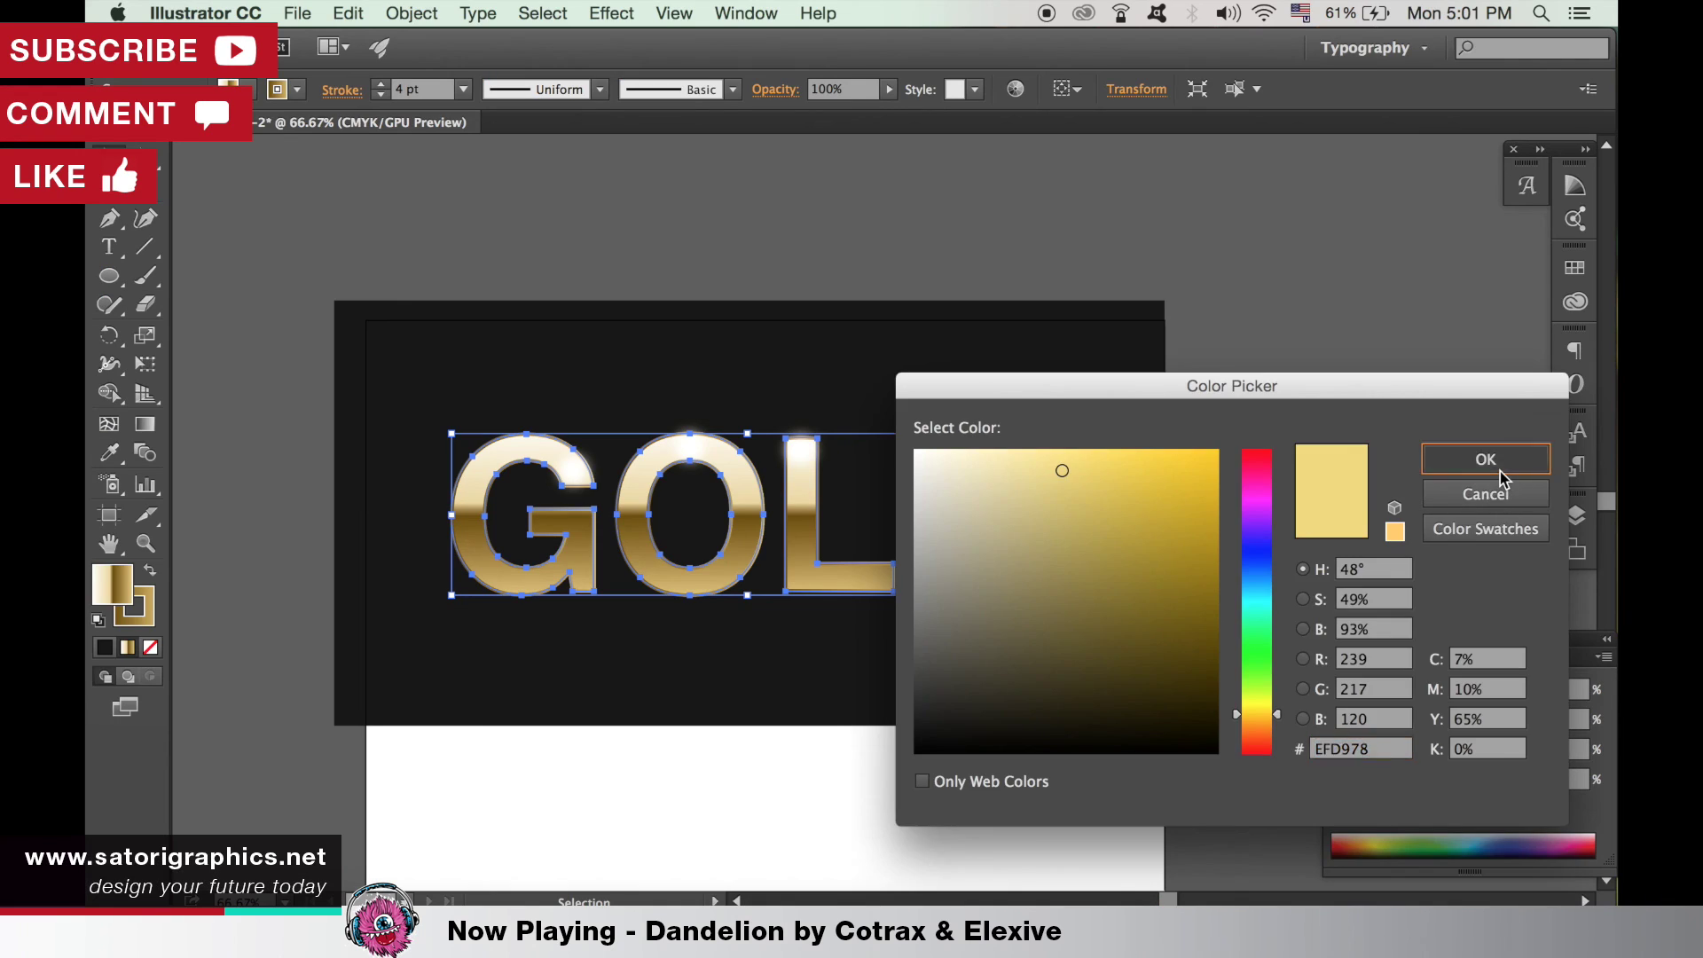
click(1485, 460)
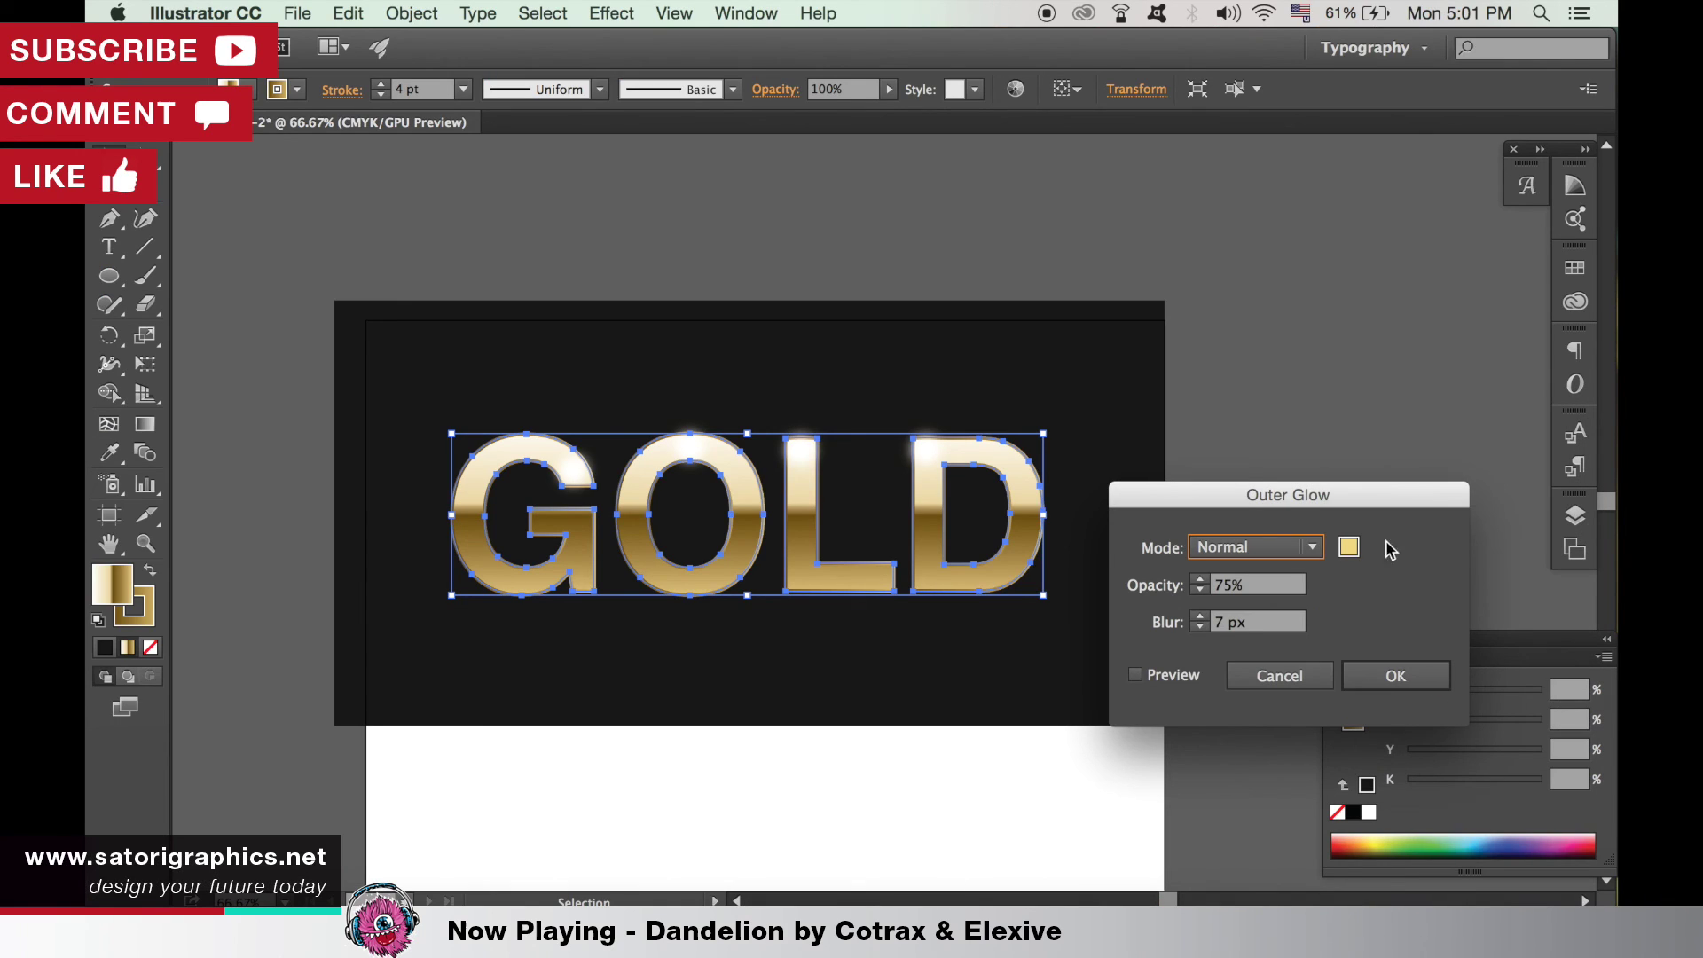
click(1173, 679)
click(1178, 683)
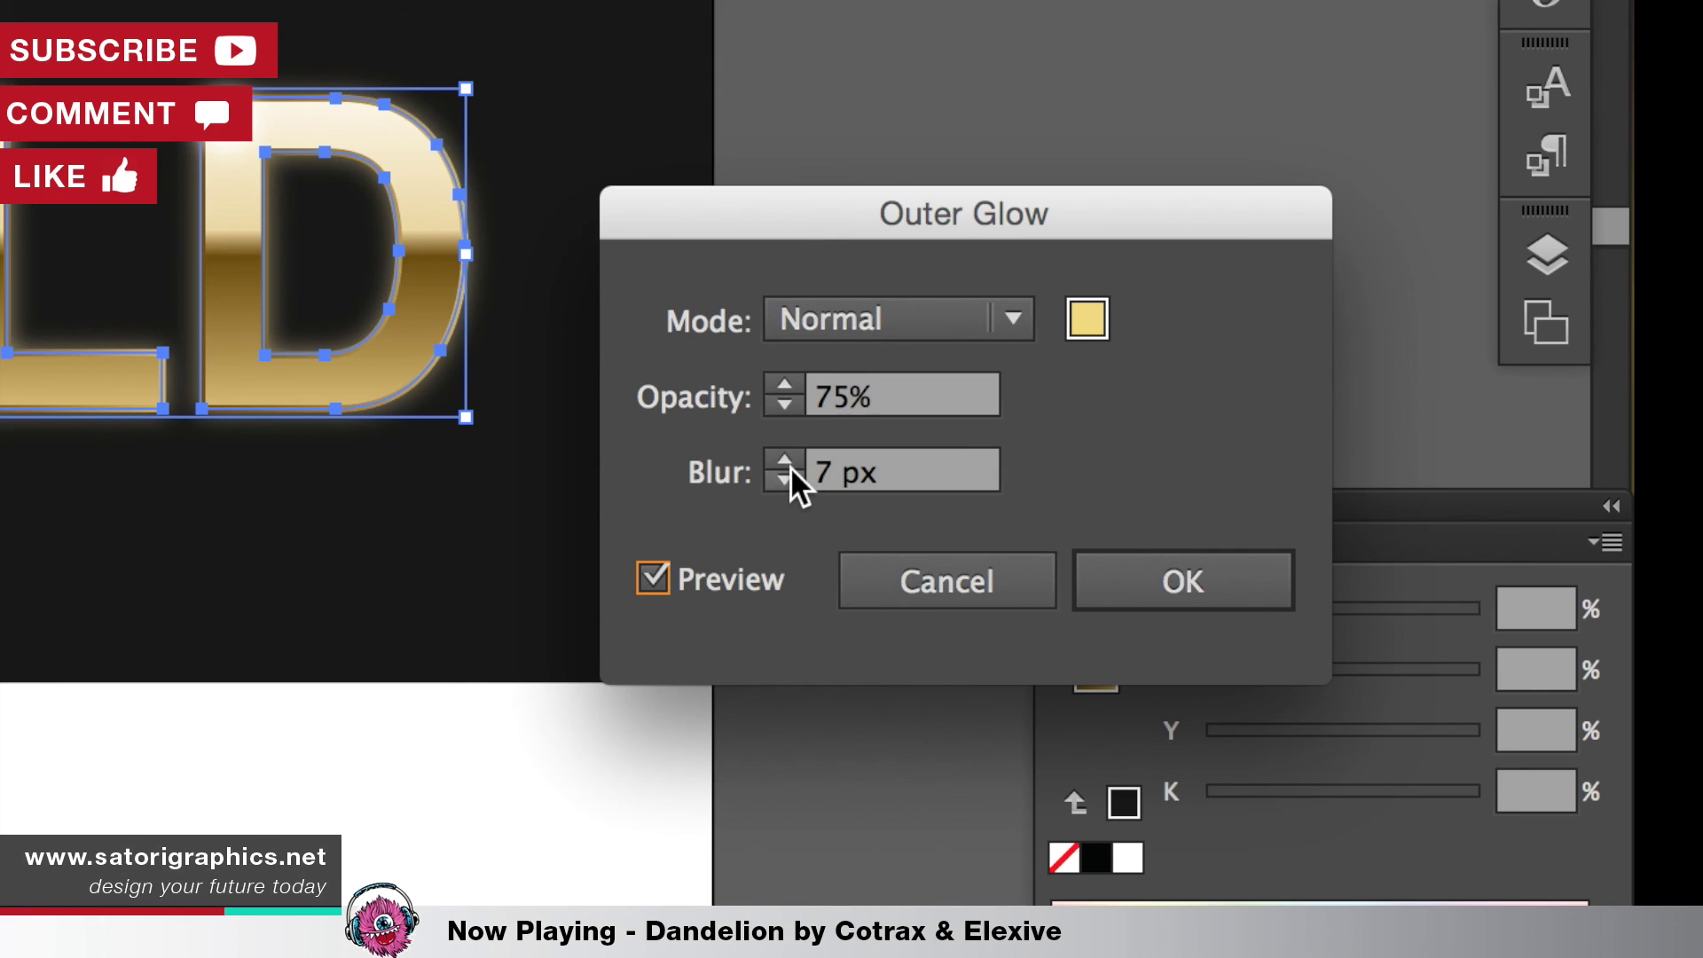
click(789, 476)
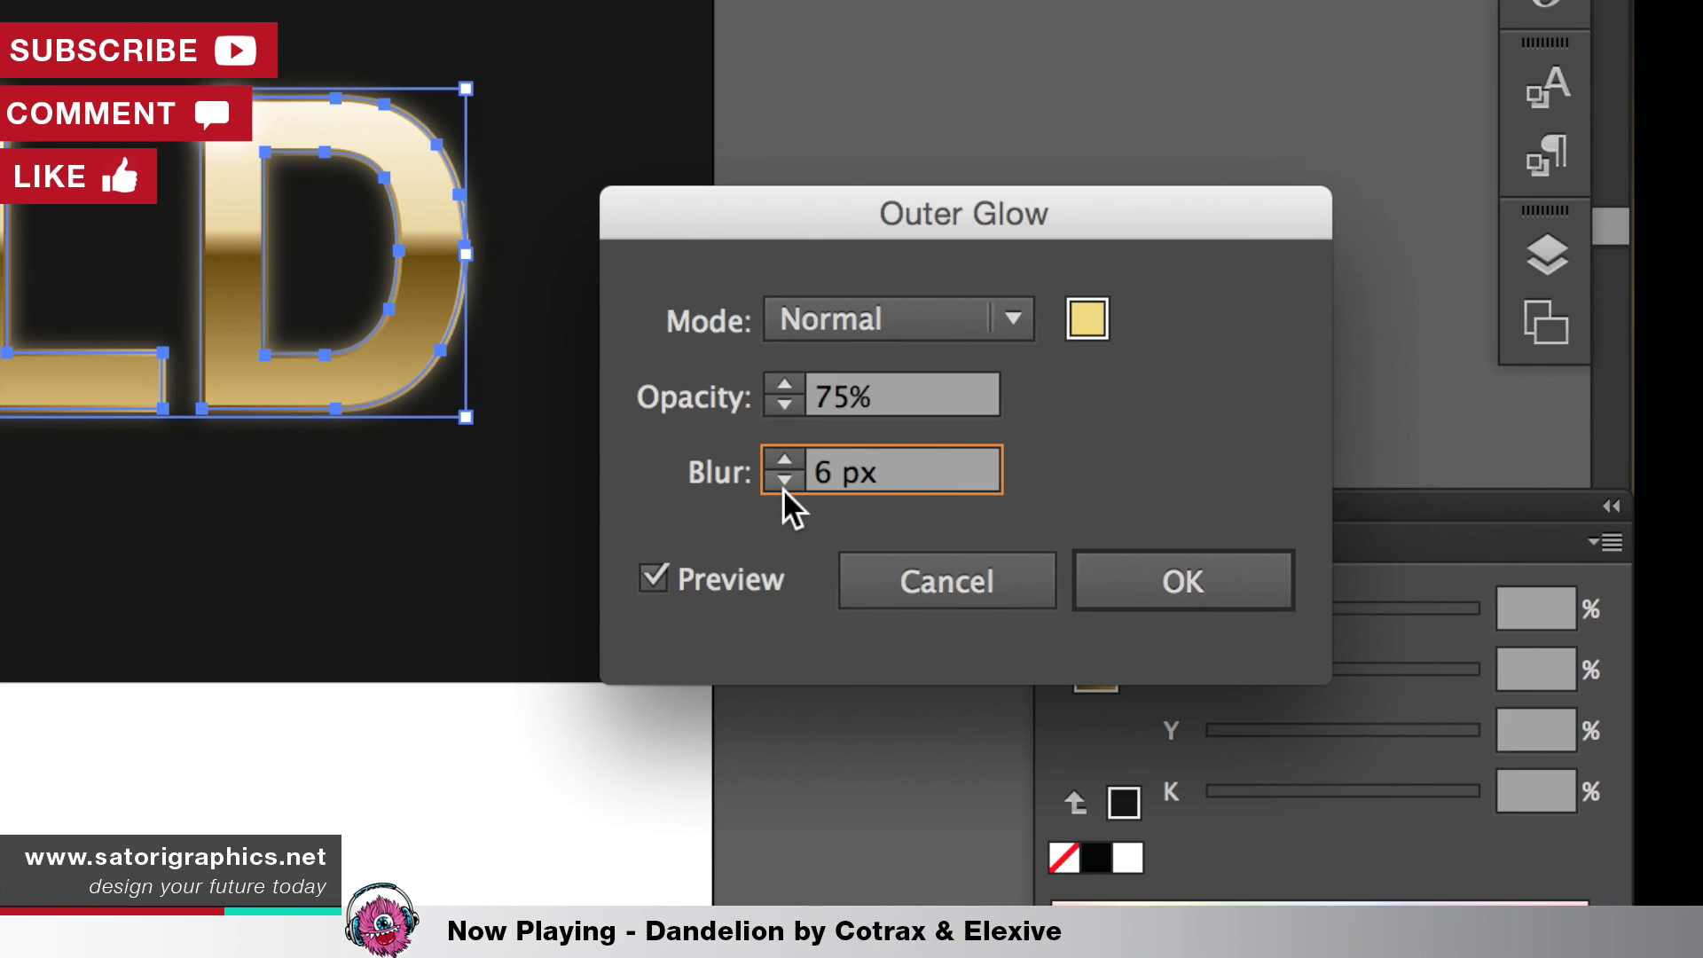
click(1190, 606)
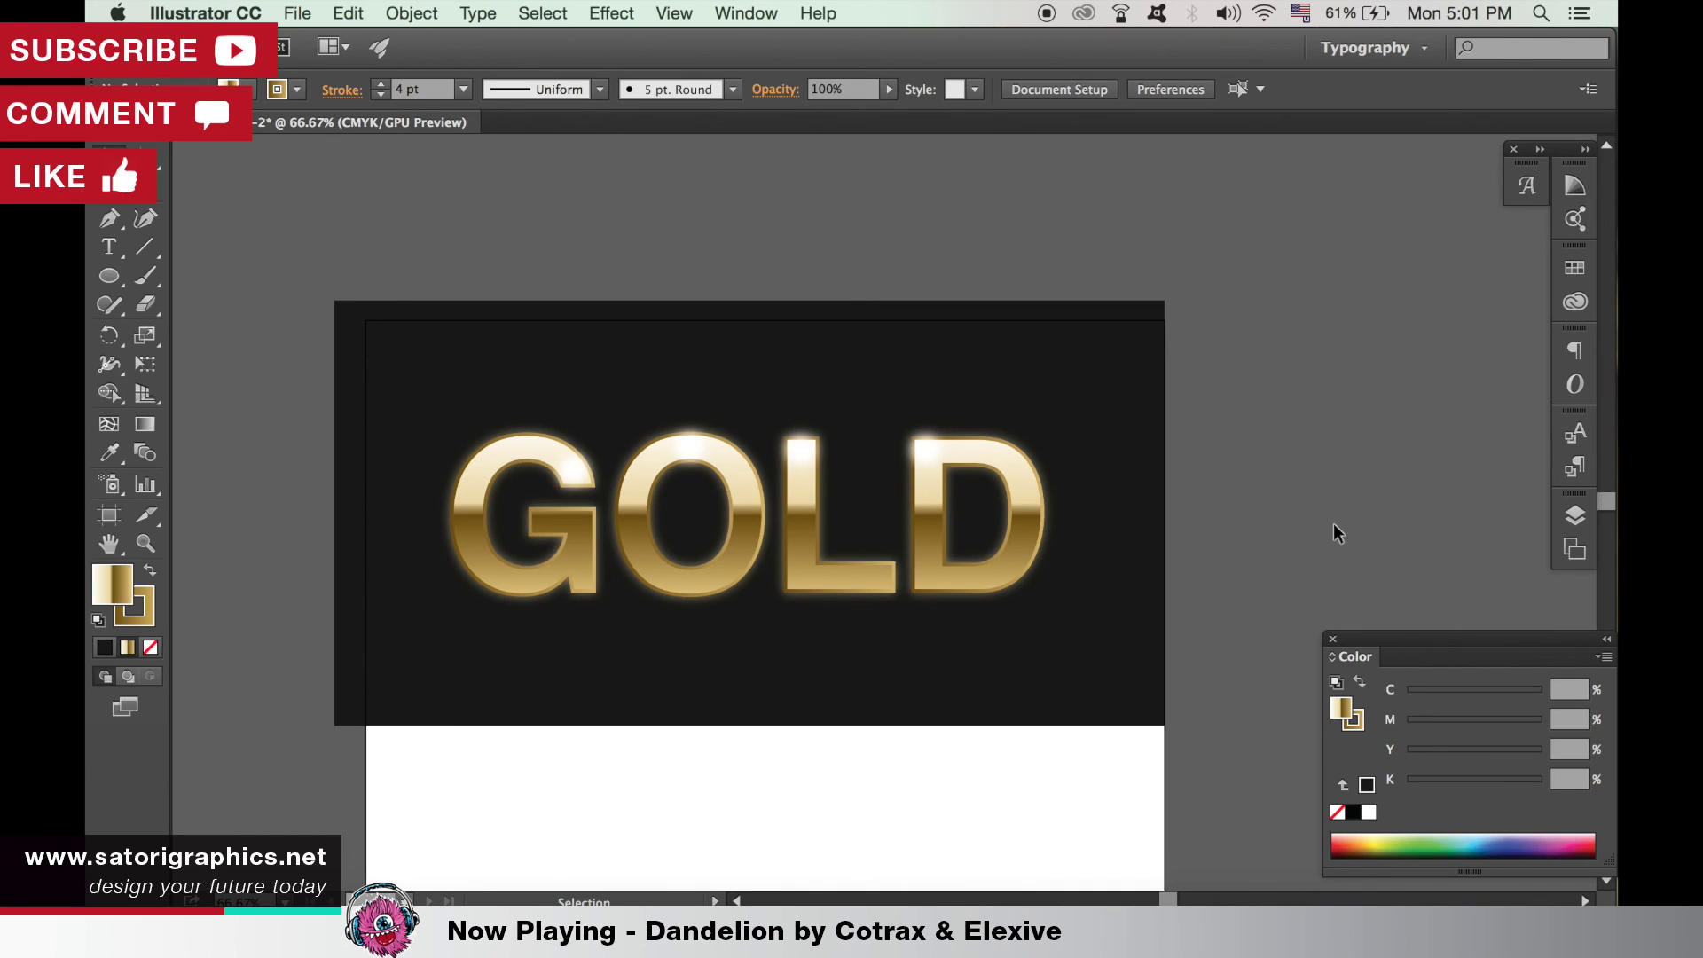